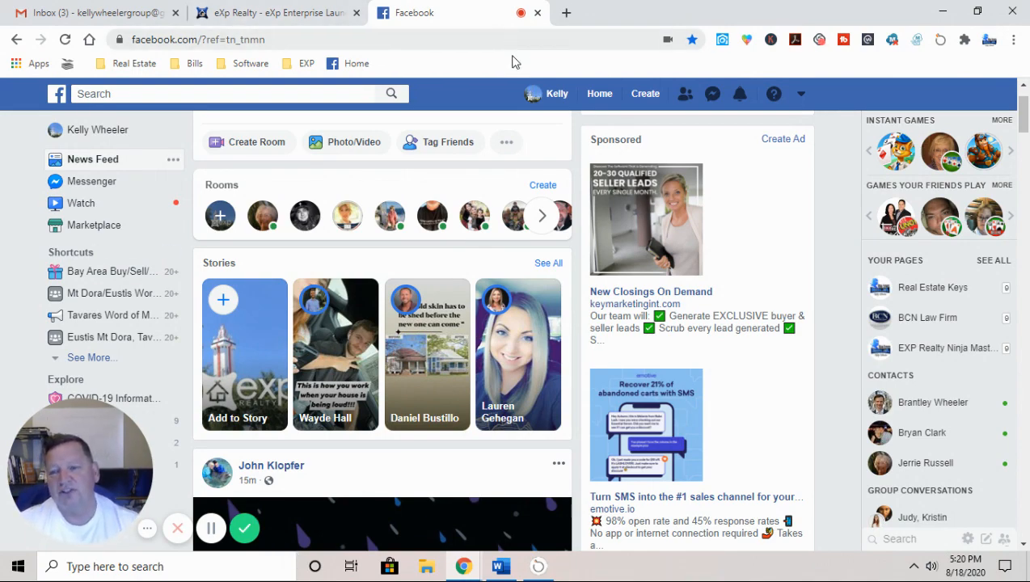
Step: Start a new ad with Lead generation as the campaign objective
left_click(645, 96)
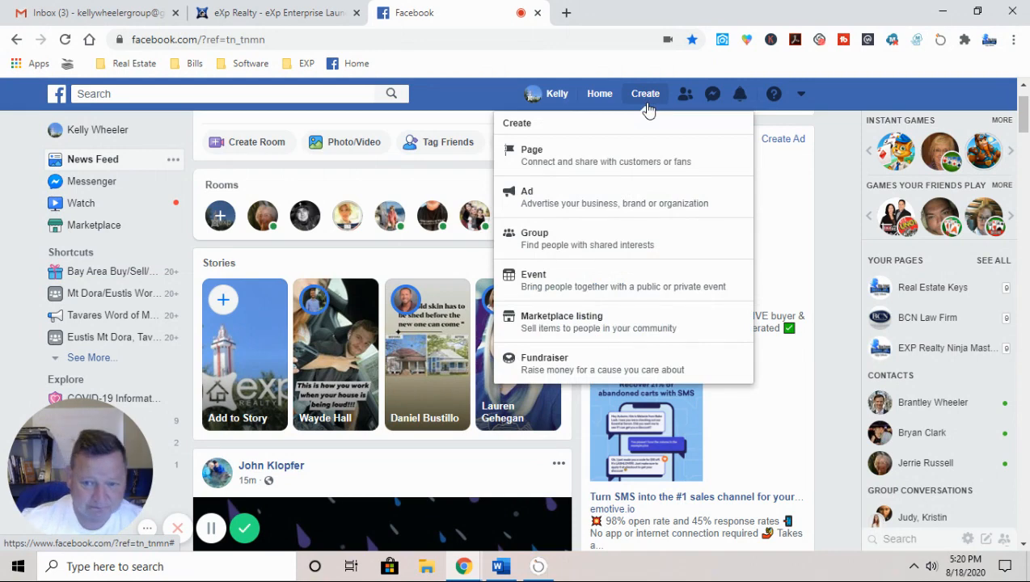
left_click(557, 202)
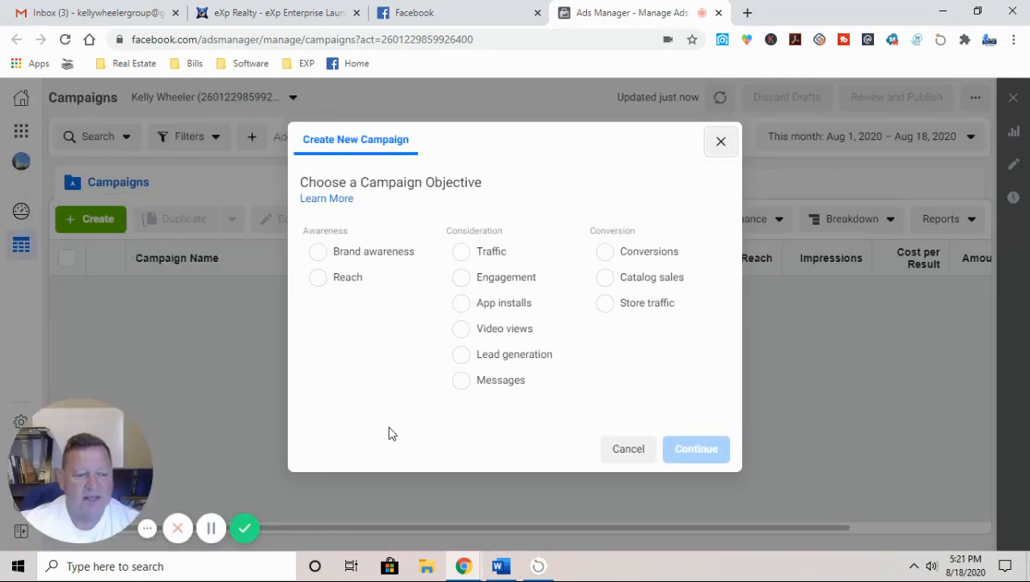
left_click(460, 360)
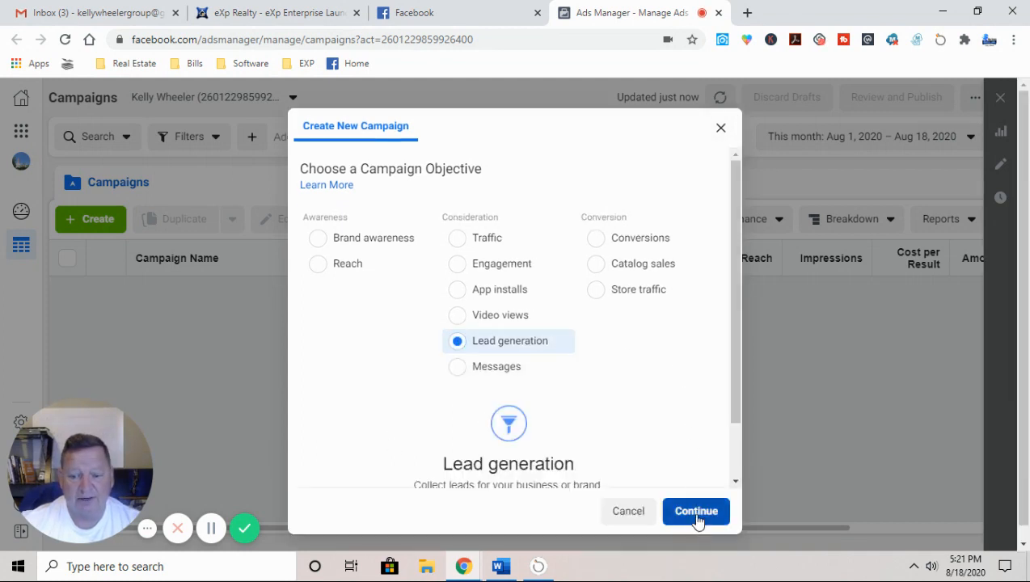
scroll(611, 414, "down", 1)
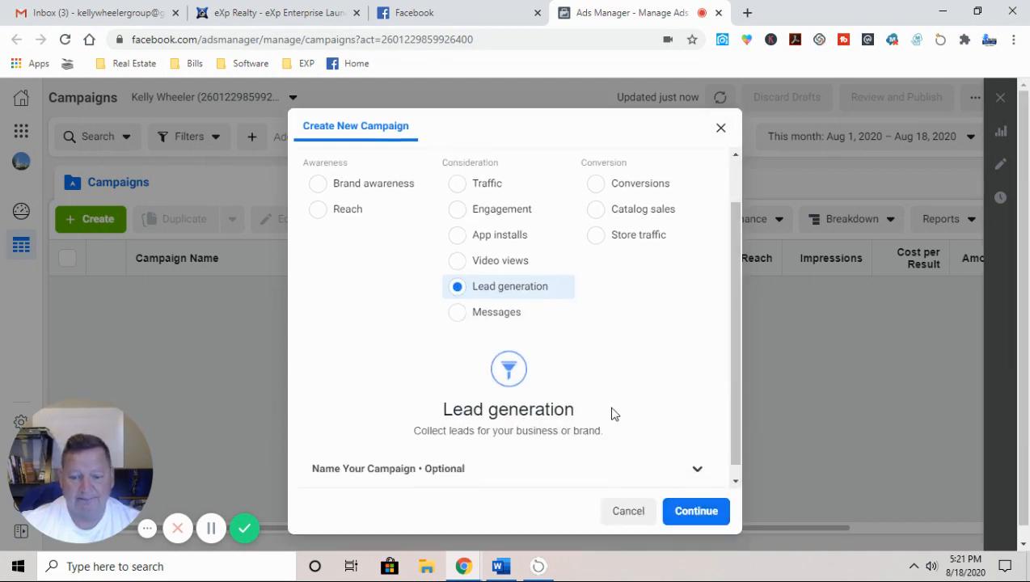
Step: Name the campaign 'test', the ad set 'Test 2' and the ad 'test 3', then continue
left_click(477, 457)
scroll(433, 483, "down", 3)
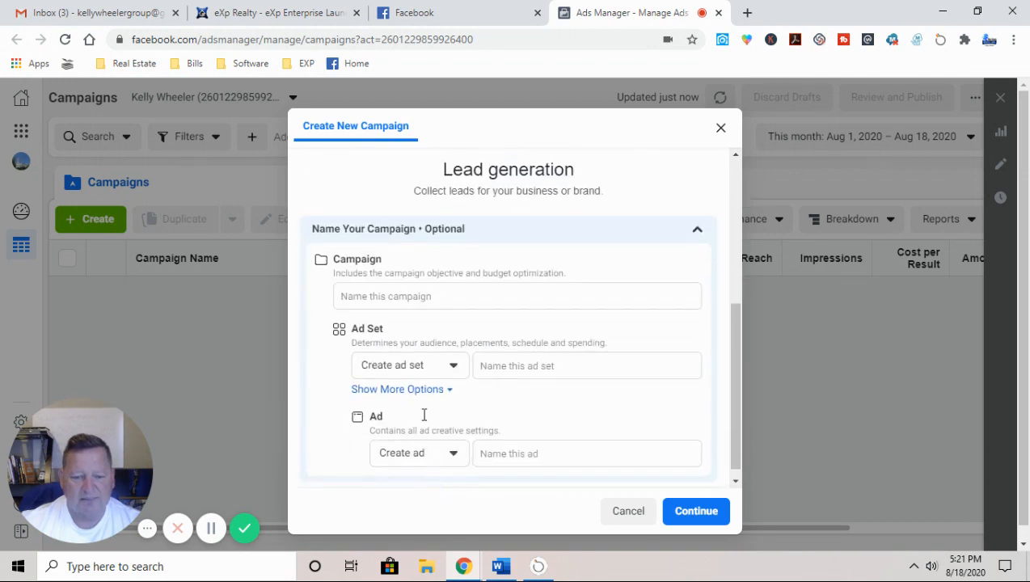
left_click(413, 296)
type("tes")
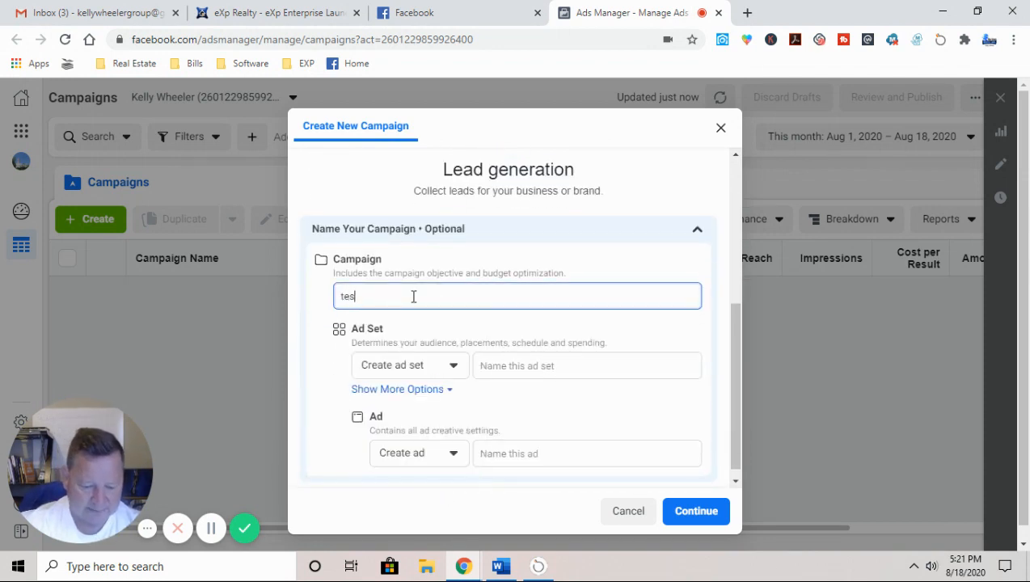
type("t")
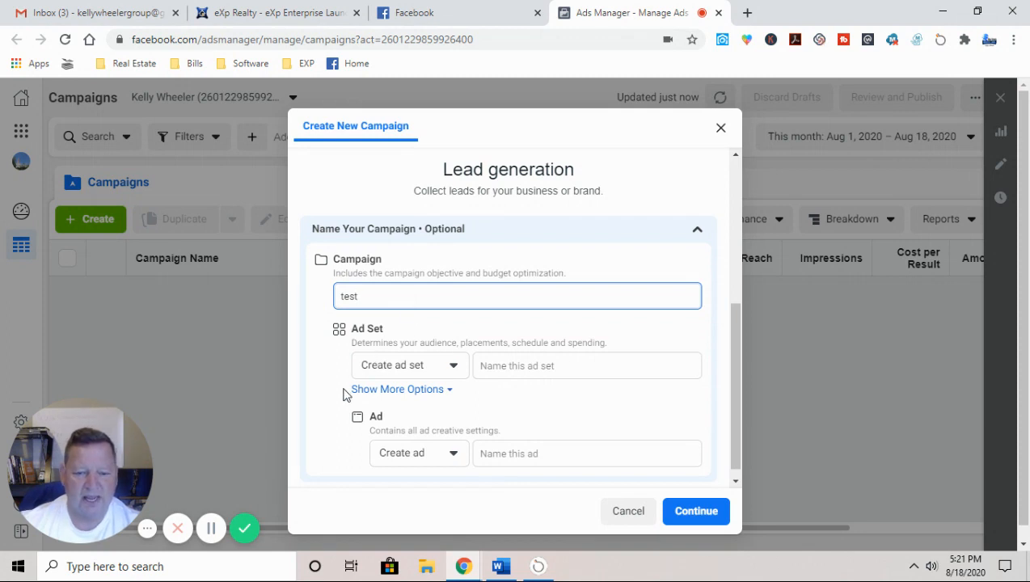
left_click(497, 366)
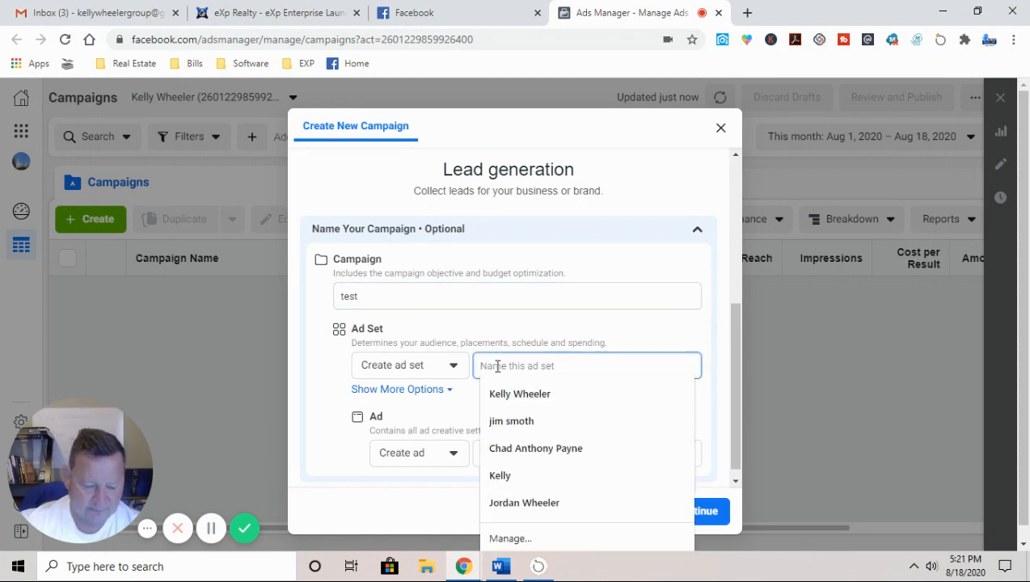
type("Test 2")
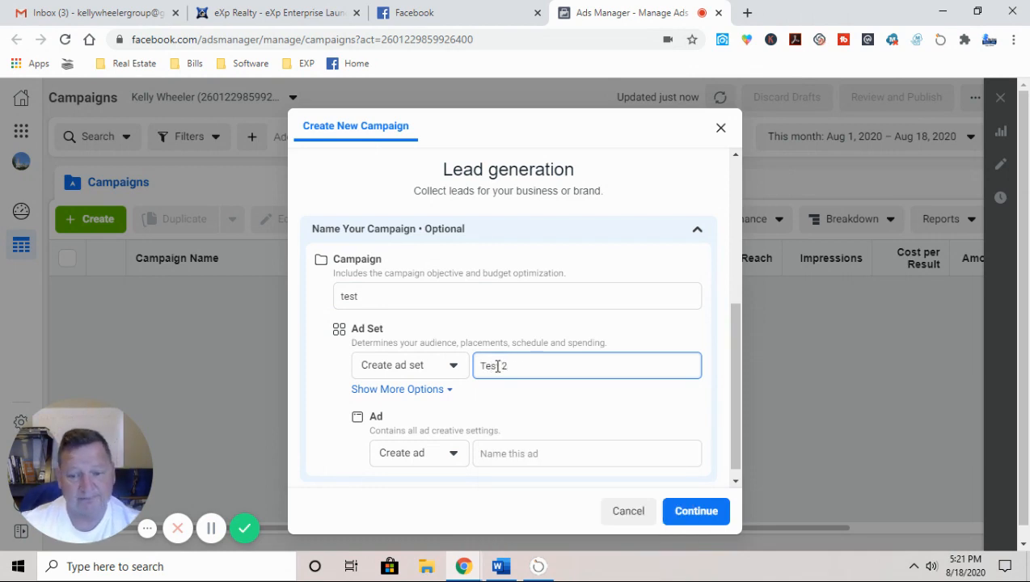
left_click(510, 454)
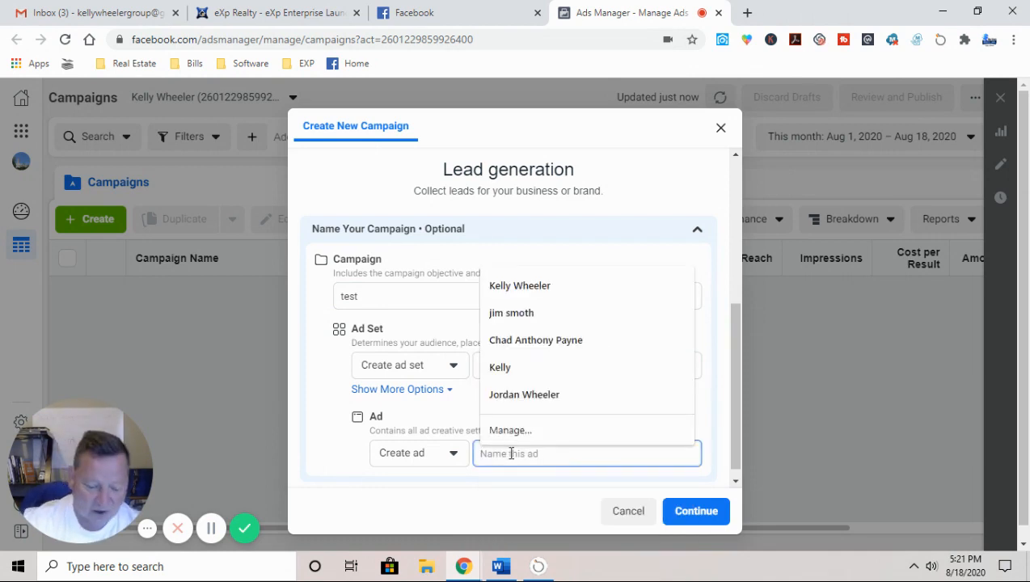
type("test 3")
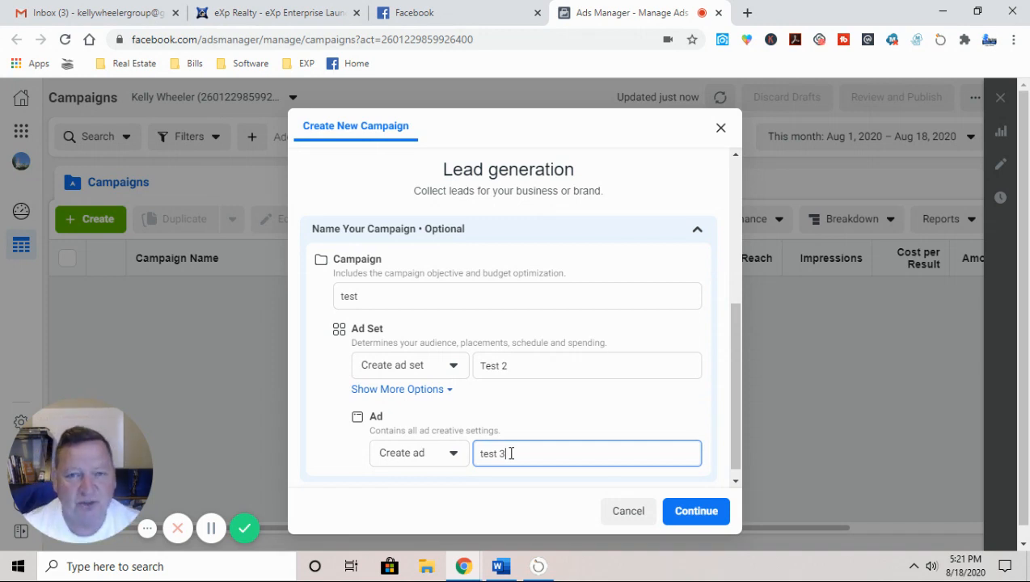
left_click(709, 519)
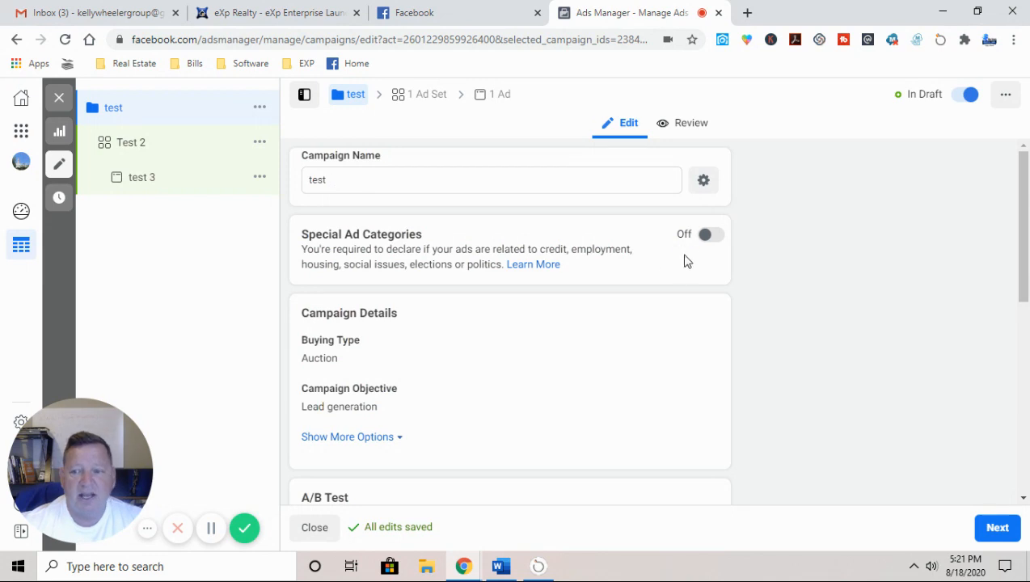
Step: Declare the campaign a Housing special ad category
left_click(706, 237)
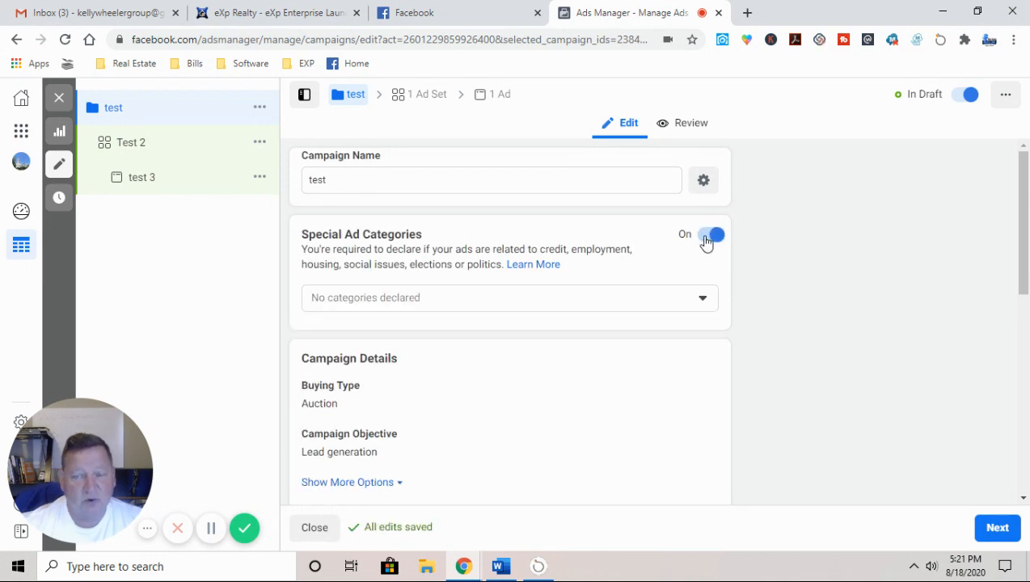
left_click(440, 294)
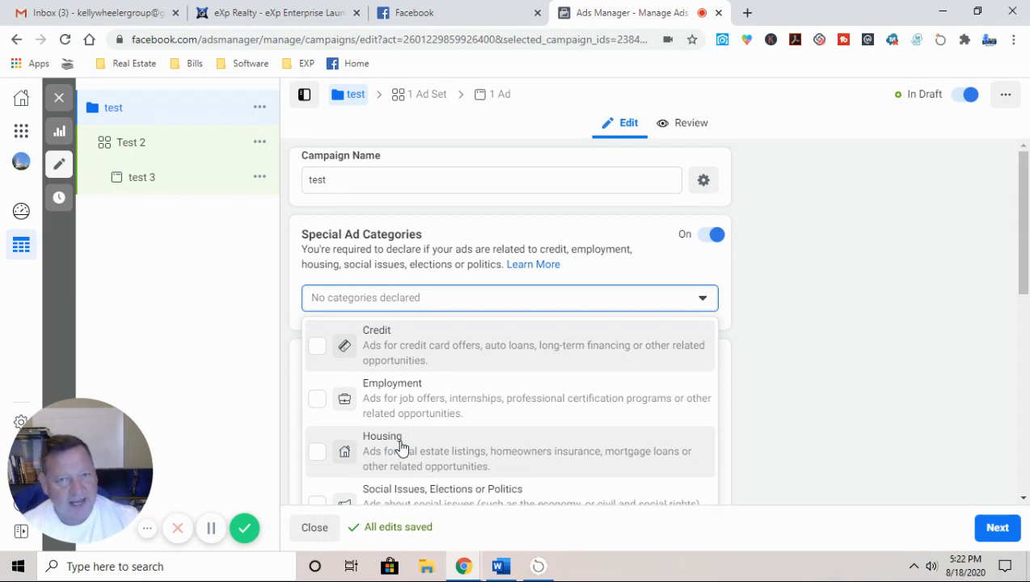
left_click(318, 451)
Step: Turn off campaign budget optimization and continue to the Test 2 ad set
scroll(836, 432, "down", 5)
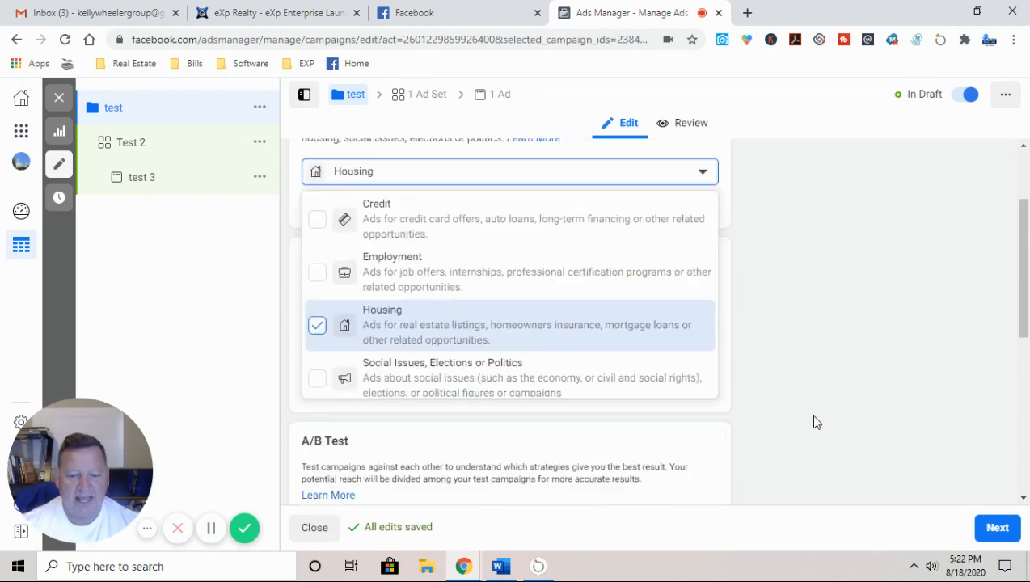
scroll(775, 415, "up", 5)
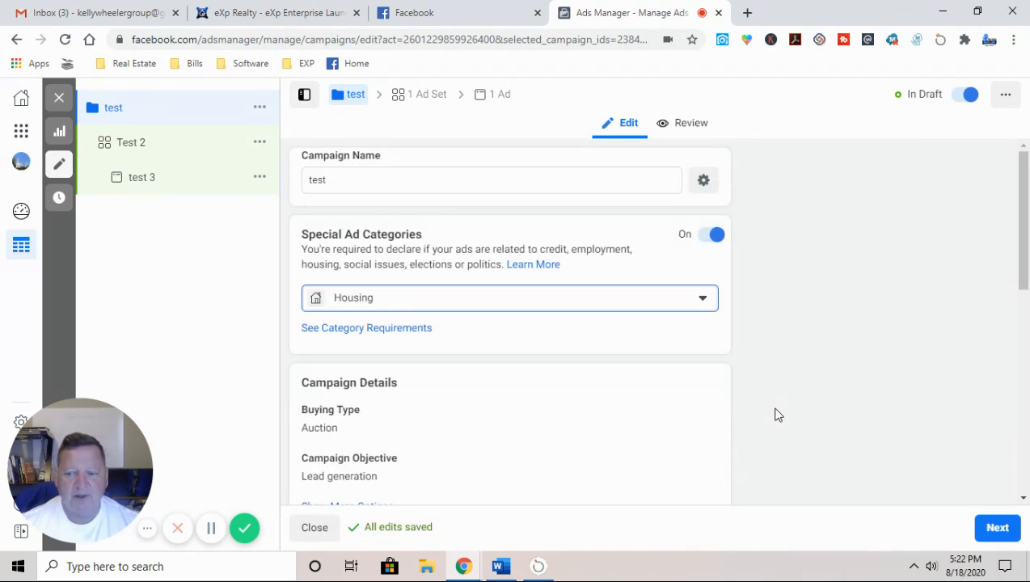
scroll(538, 410, "down", 2)
scroll(541, 410, "down", 1)
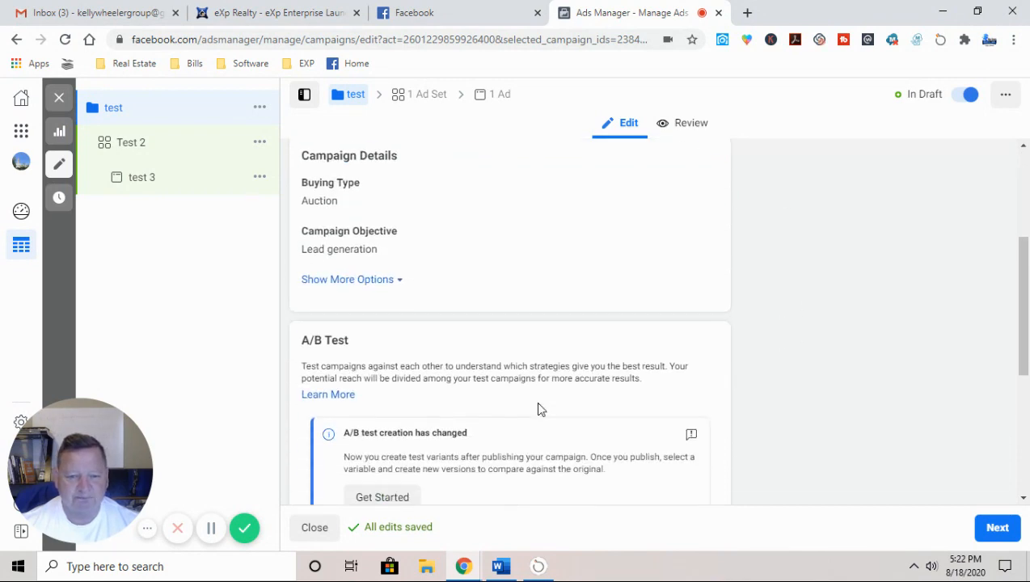
scroll(541, 410, "up", 1)
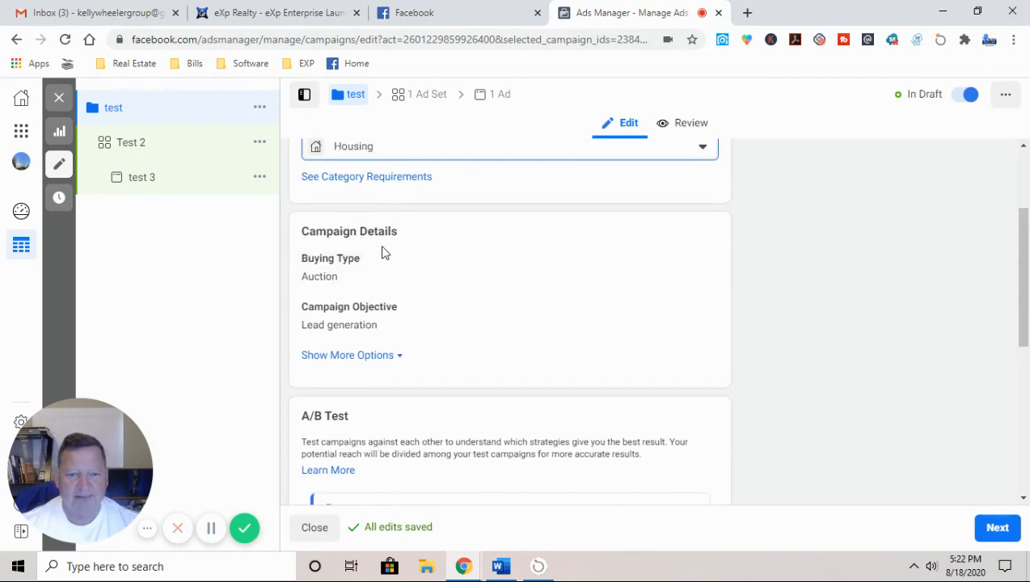
scroll(483, 367, "down", 3)
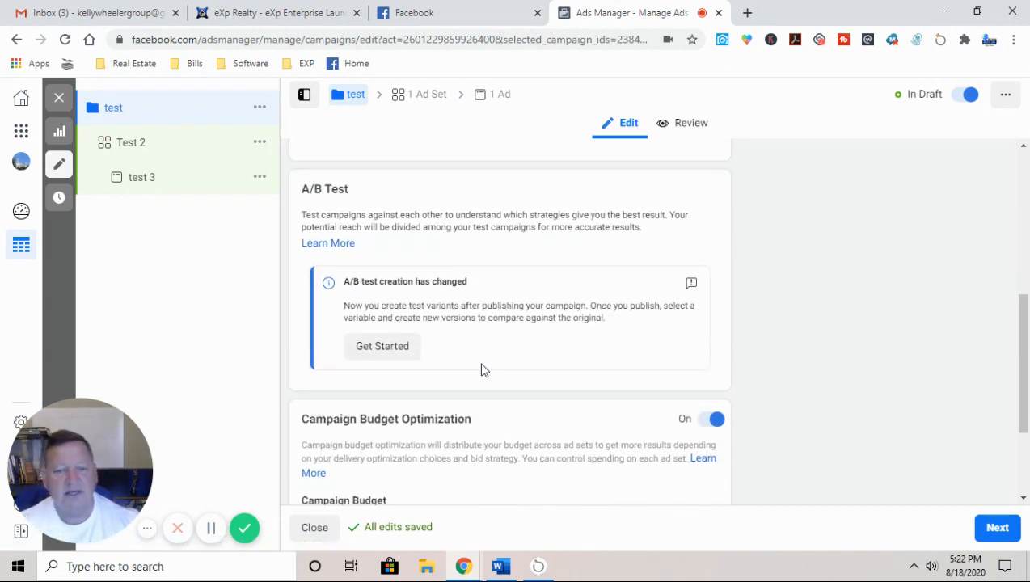
scroll(483, 368, "down", 2)
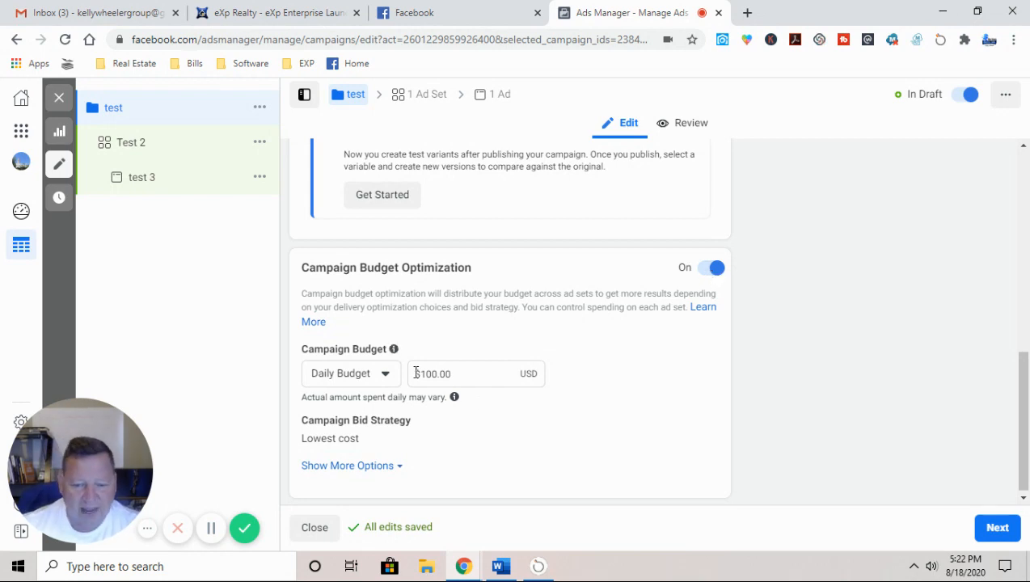
left_click(715, 268)
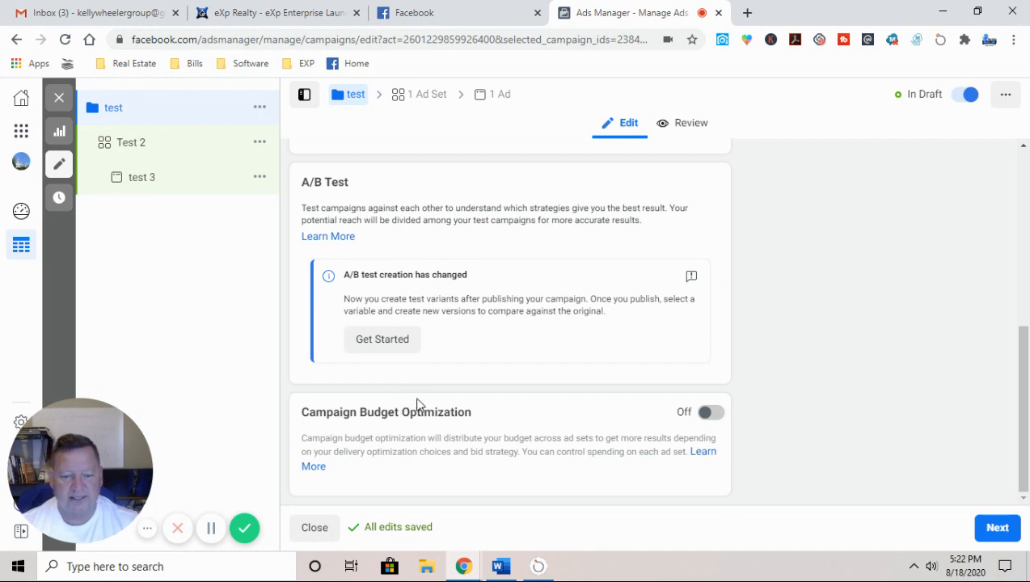
left_click(1000, 534)
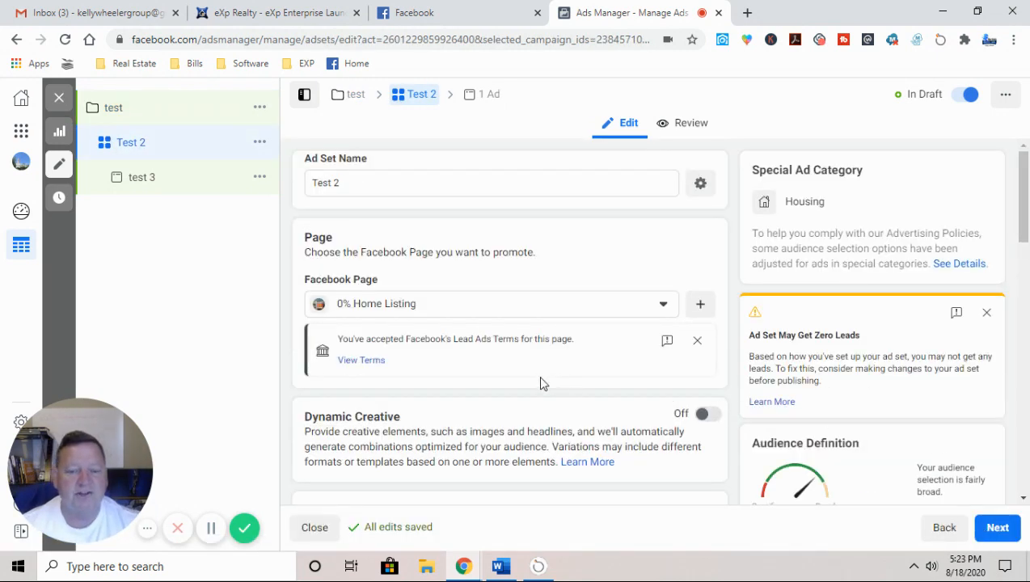
Step: Change the ad set's promoted Facebook Page from 0% Home Listing to Real Estate Keys
left_click(443, 313)
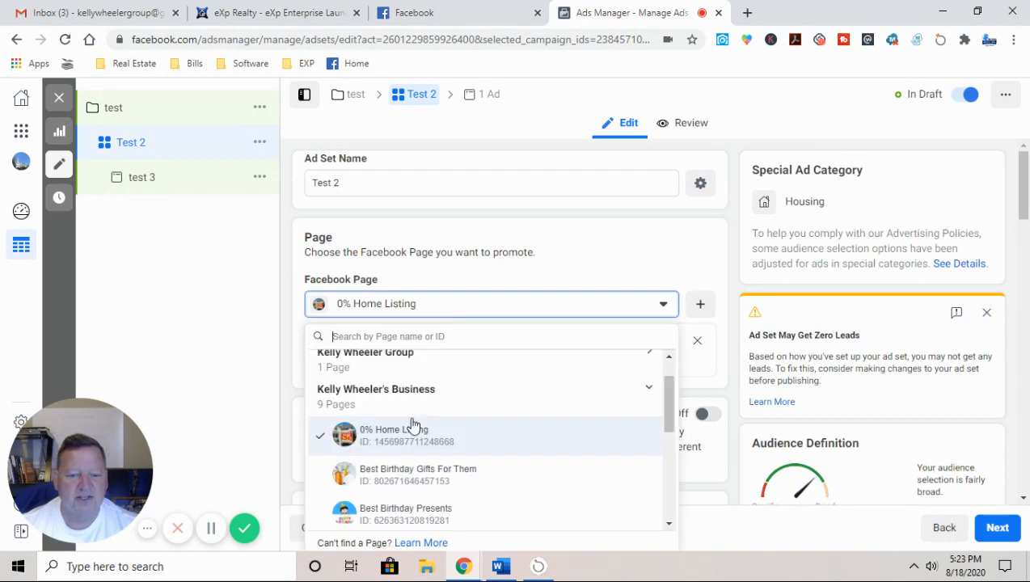
scroll(414, 437, "down", 3)
scroll(427, 457, "down", 1)
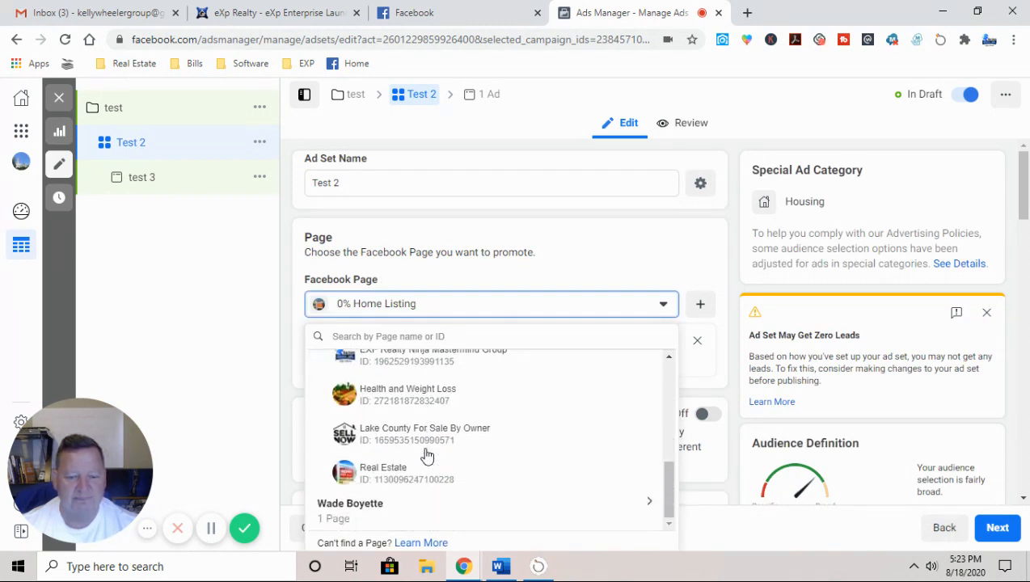
scroll(427, 457, "up", 6)
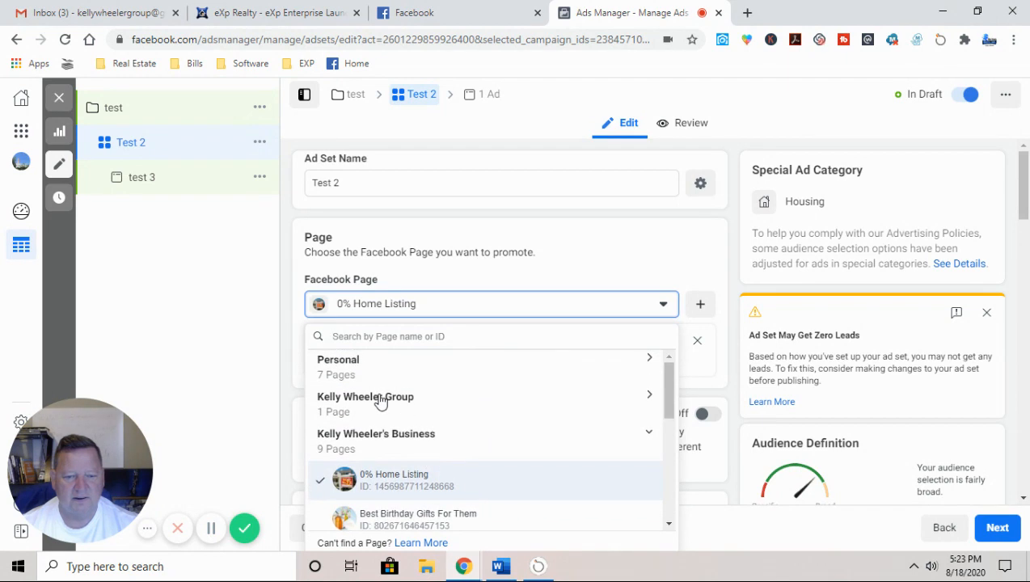
left_click(380, 400)
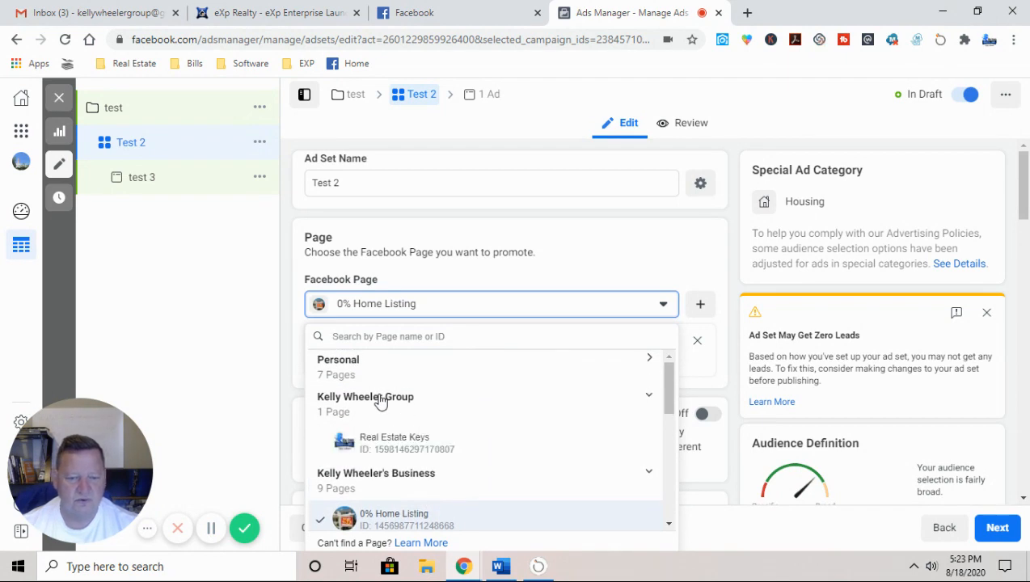
left_click(409, 438)
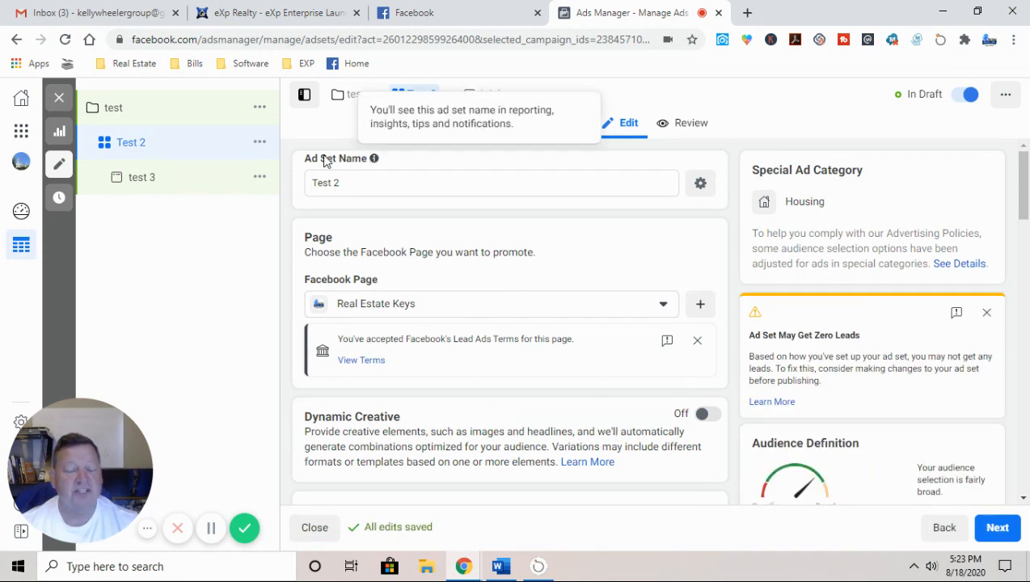
mouse_move(402, 168)
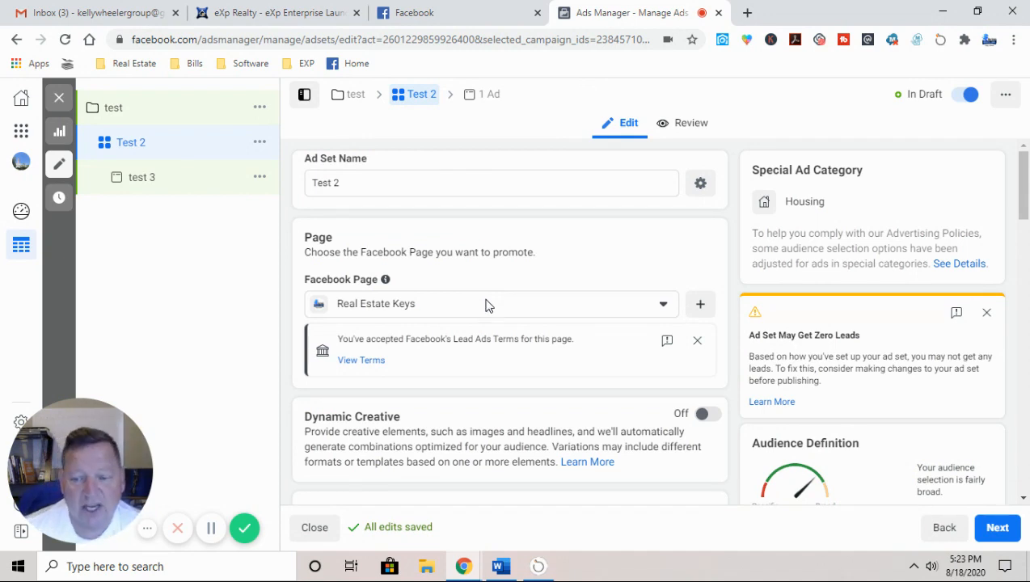
scroll(485, 303, "down", 3)
scroll(477, 377, "down", 3)
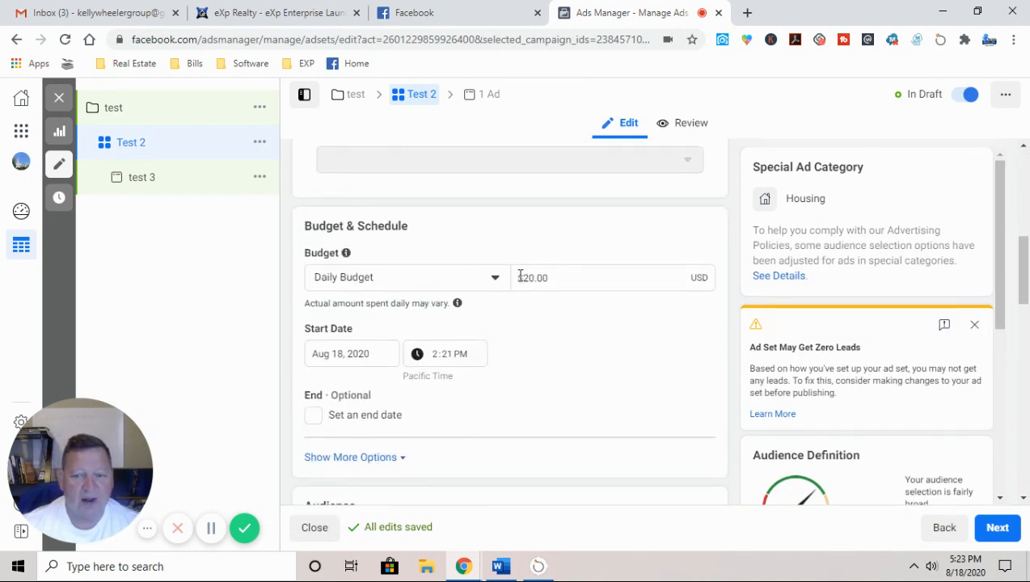
Step: Replace the $20.00 daily budget with 10.00 USD
left_click(551, 277)
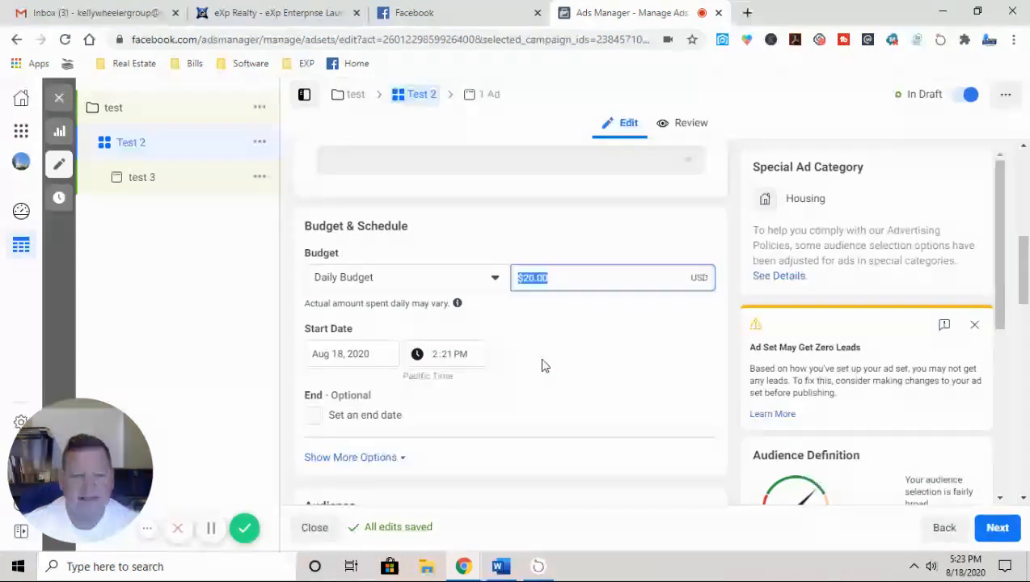
type("10.00")
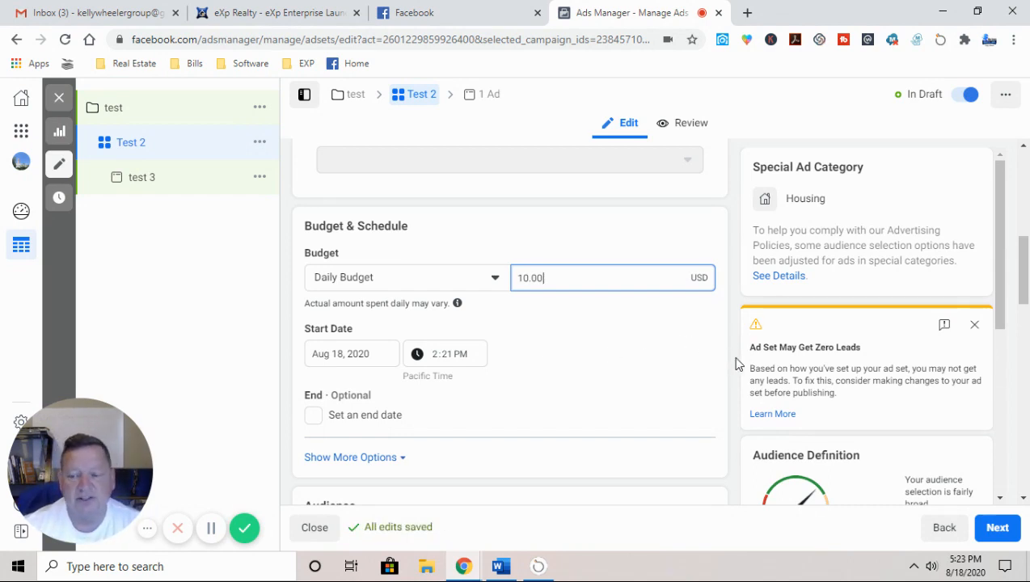
scroll(732, 361, "down", 3)
scroll(777, 368, "down", 3)
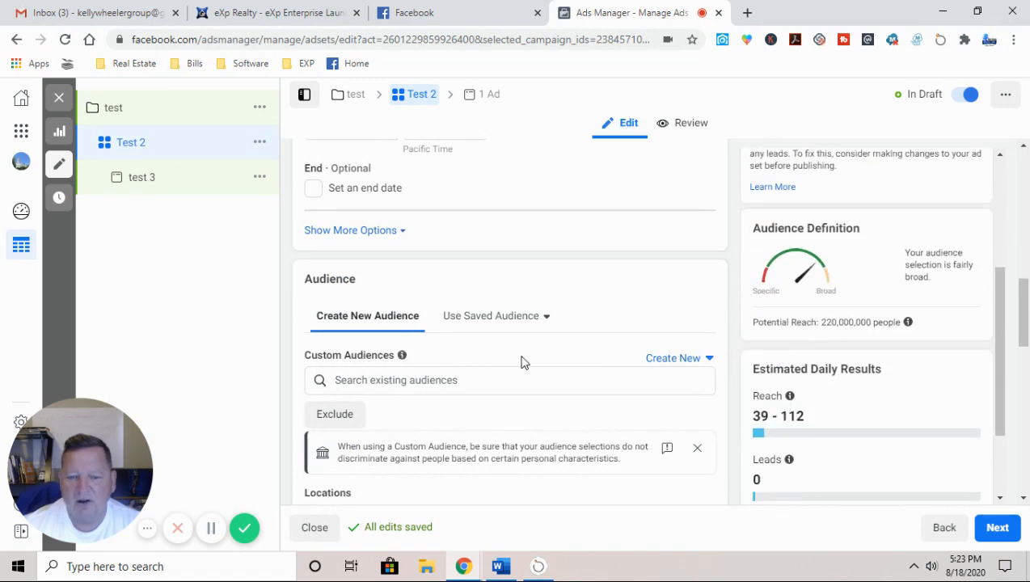
scroll(521, 362, "up", 5)
scroll(522, 362, "down", 1)
scroll(521, 362, "down", 2)
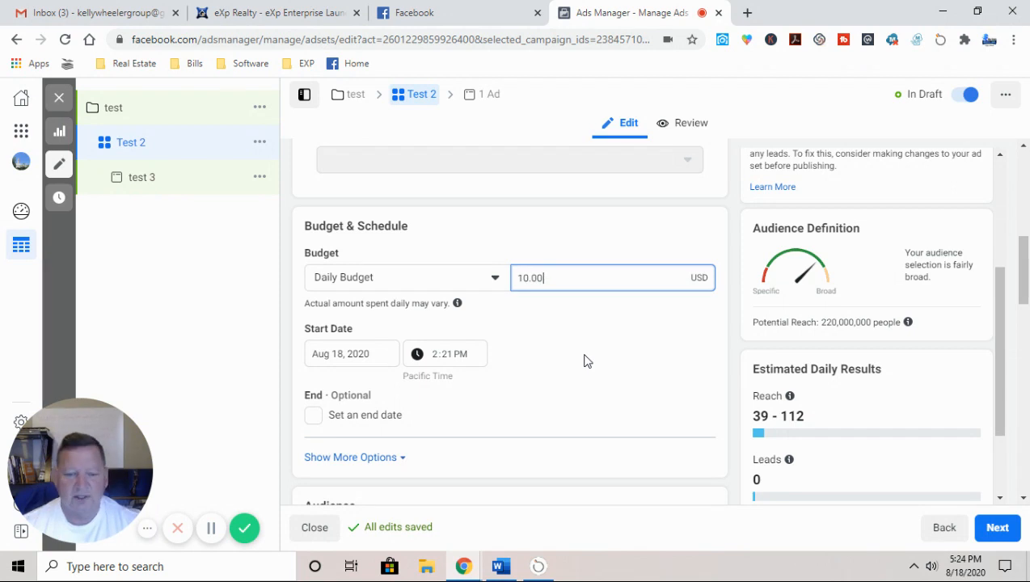
Step: Restrict location targeting to people living in the chosen location
scroll(582, 294, "down", 5)
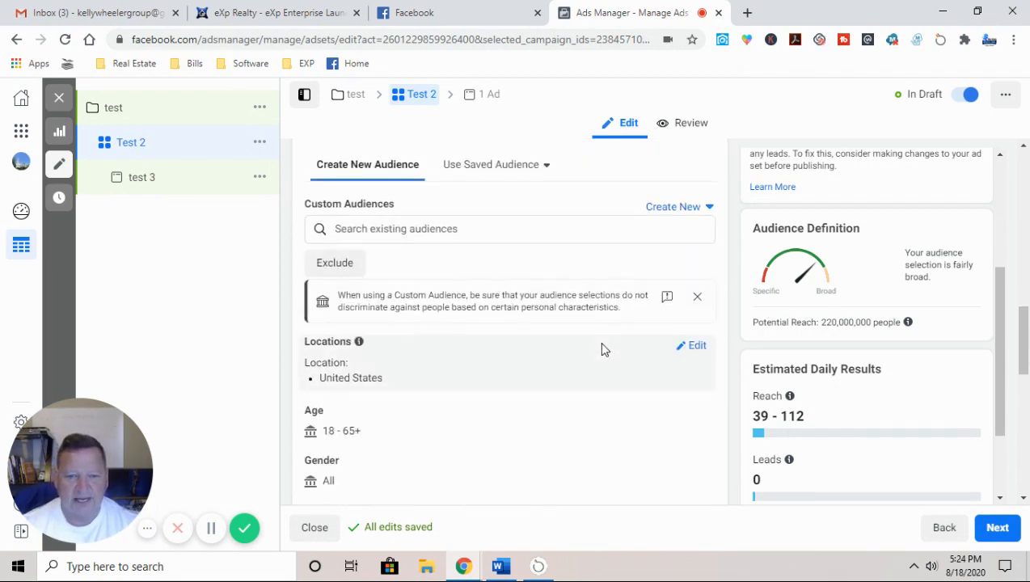
scroll(418, 347, "up", 1)
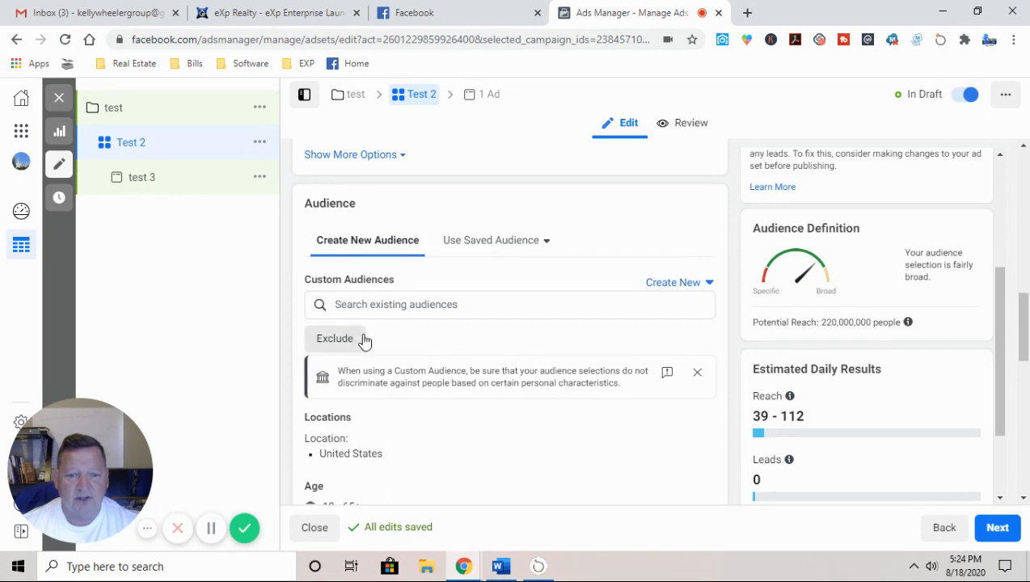
scroll(365, 340, "down", 3)
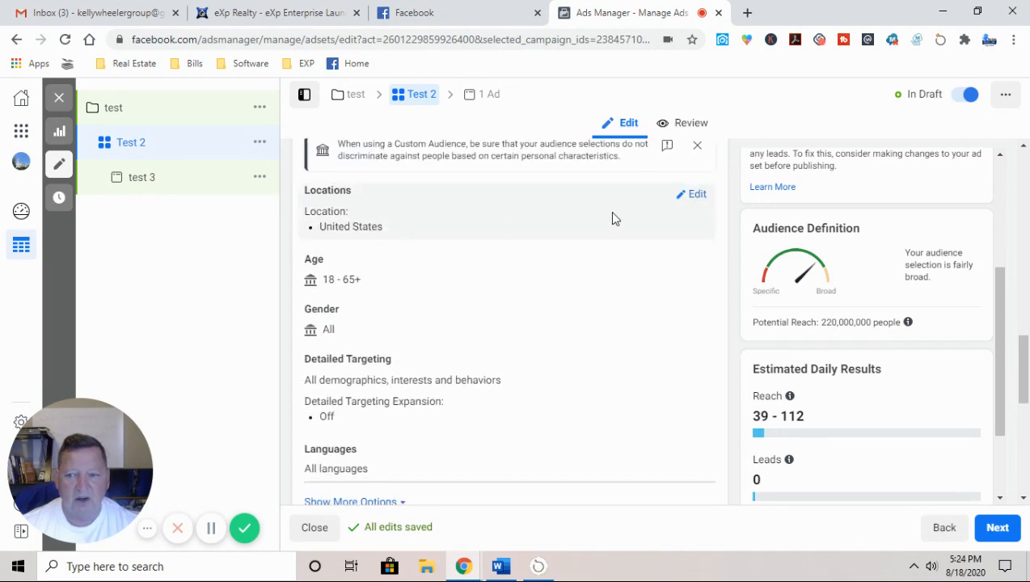
left_click(697, 202)
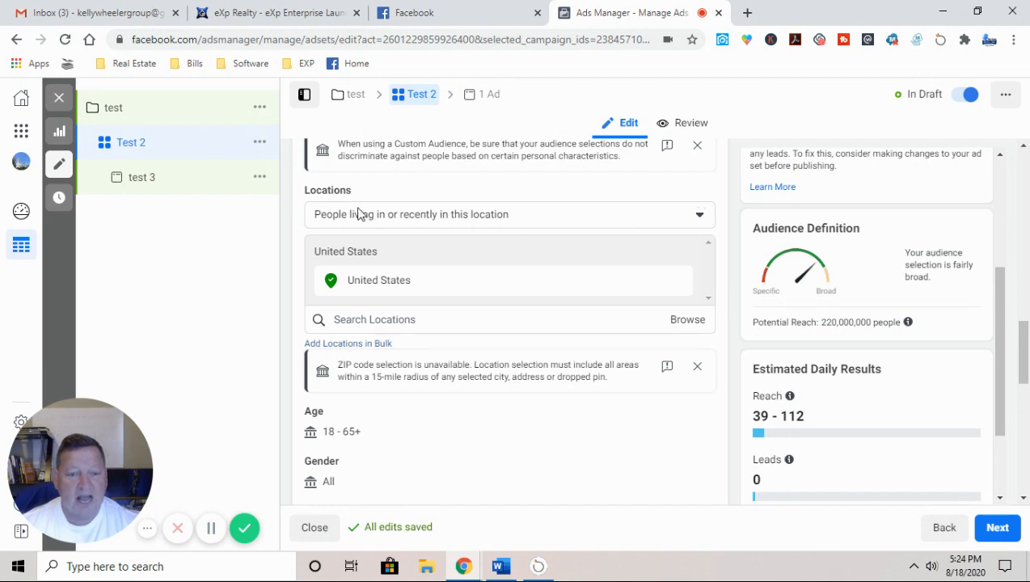
left_click(410, 217)
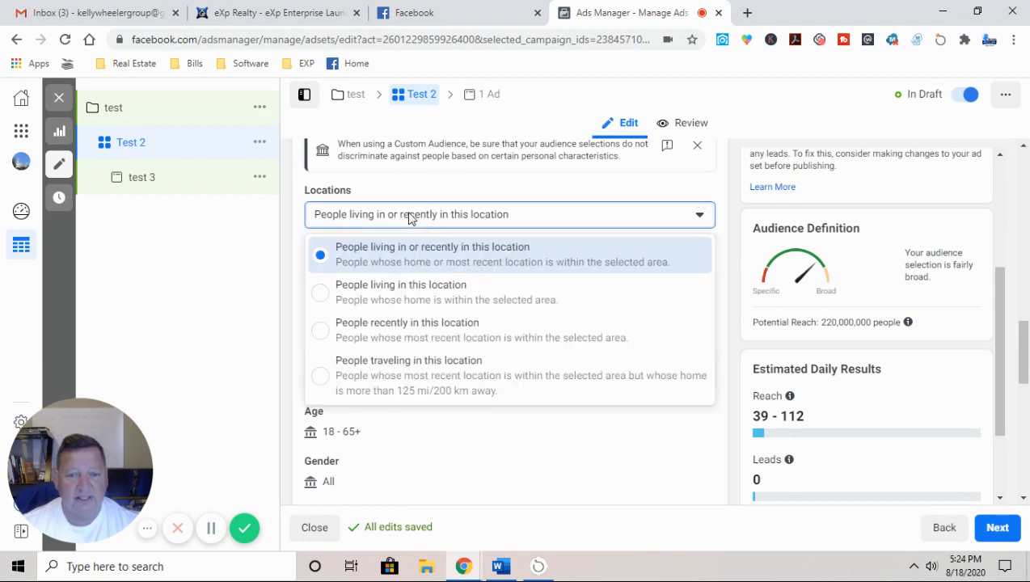
left_click(401, 293)
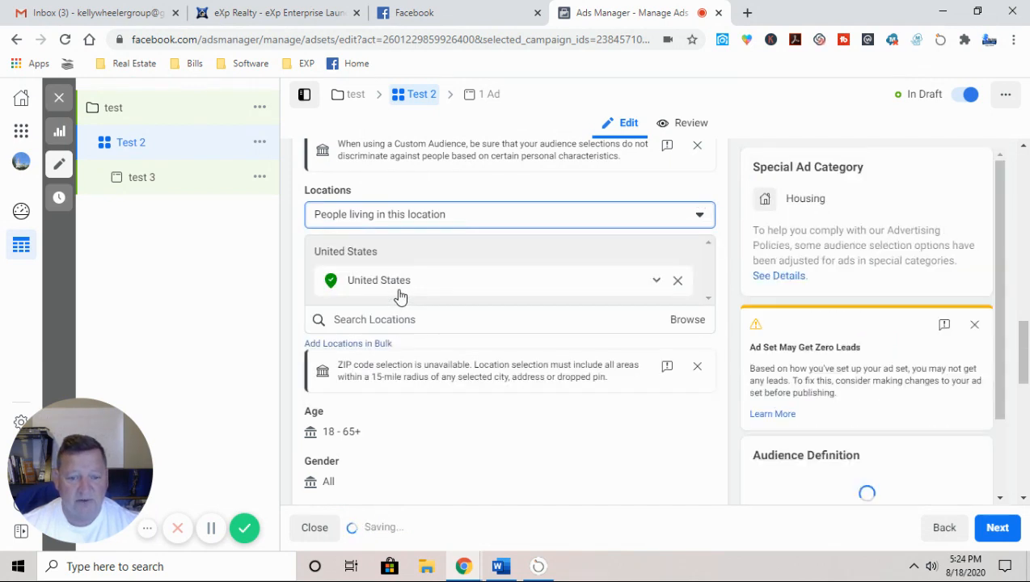
Step: Replace United States with Lake County, Florida and dismiss the zero-leads warning
left_click(678, 282)
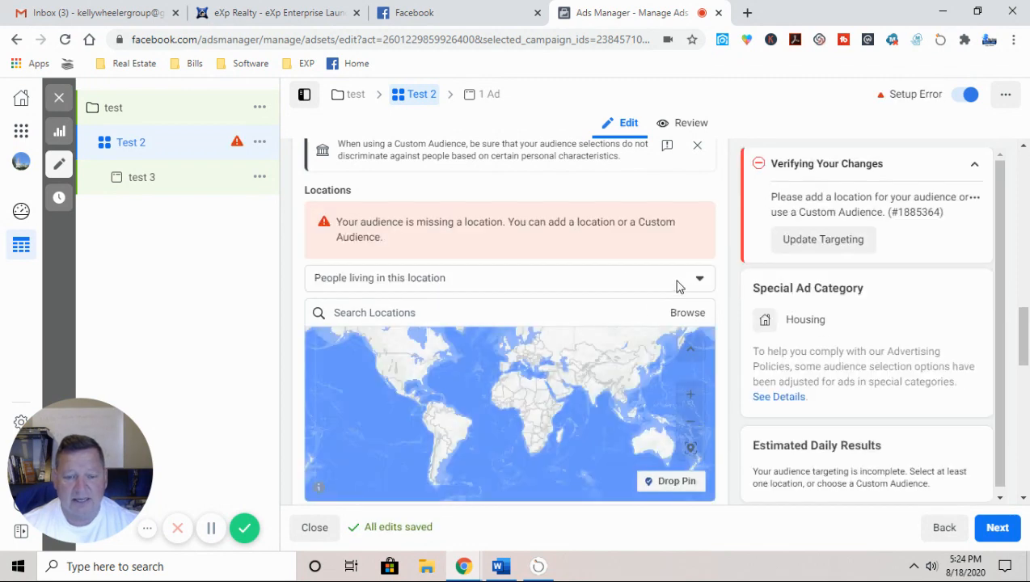
left_click(401, 311)
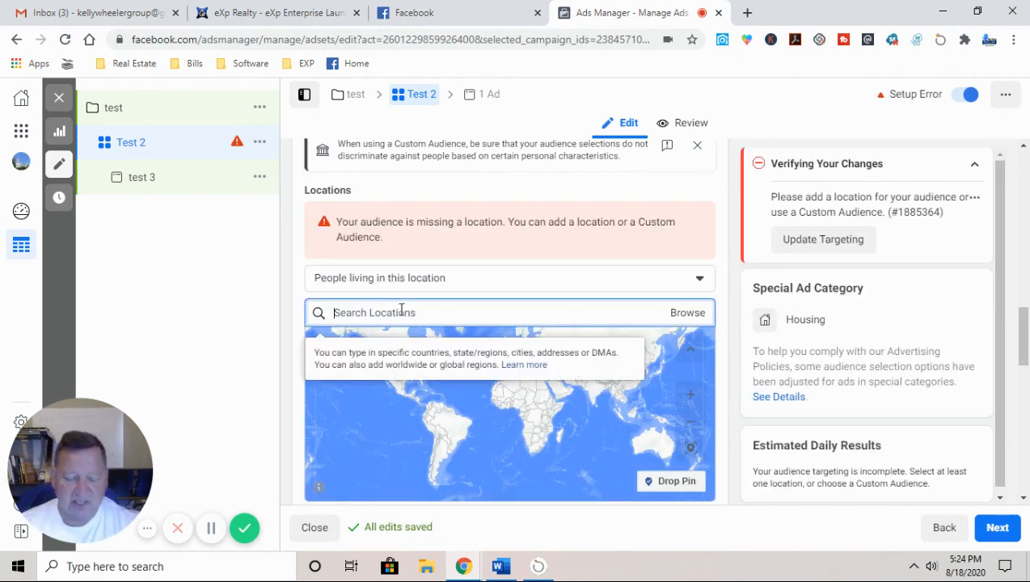
type("Lak")
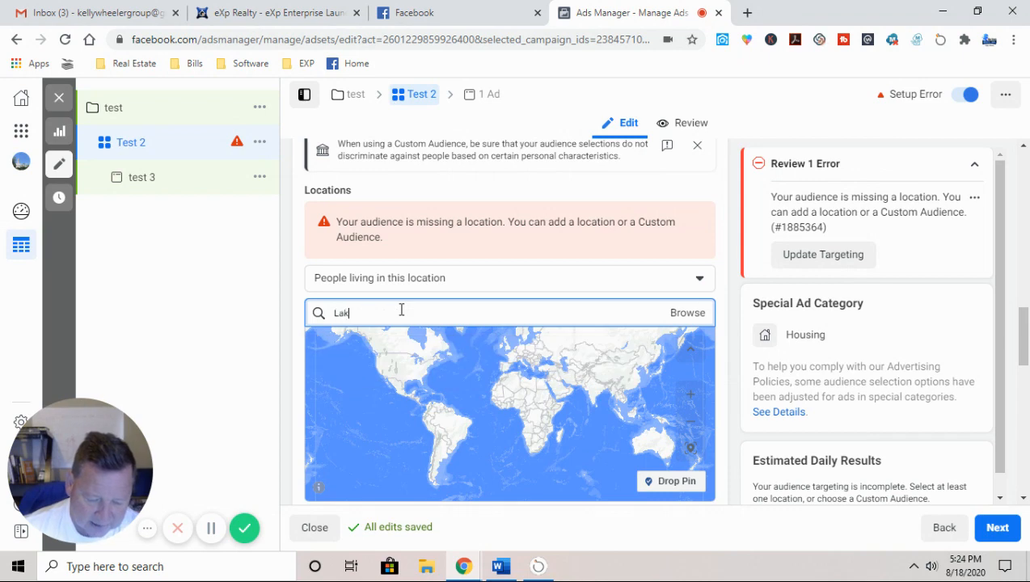
type("e C")
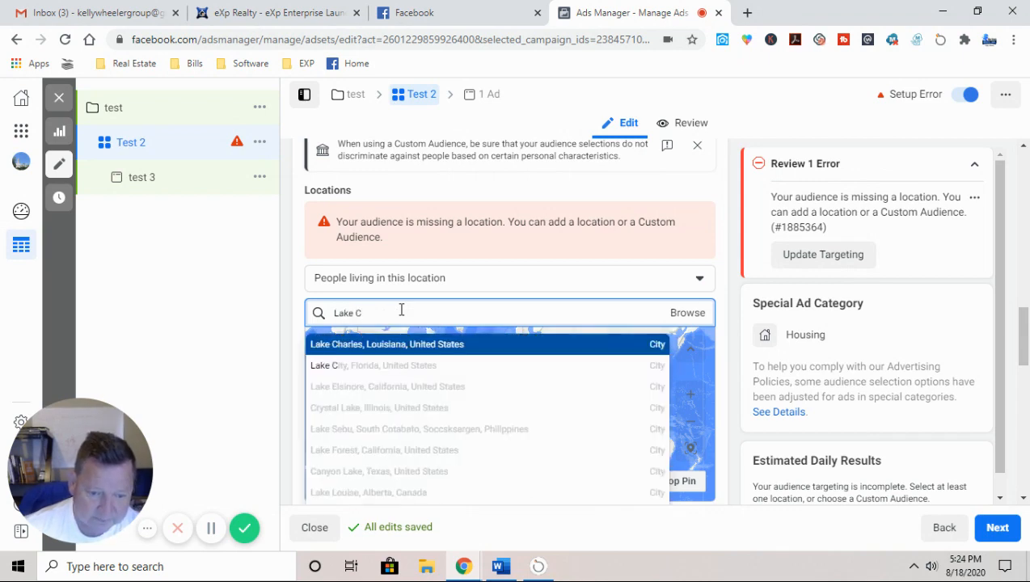
type("ounty")
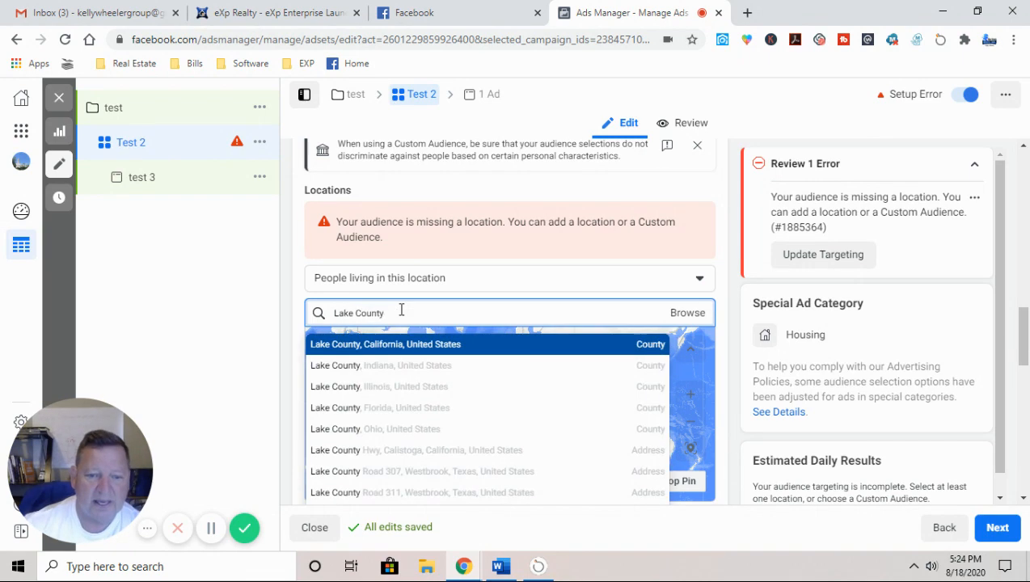
left_click(349, 407)
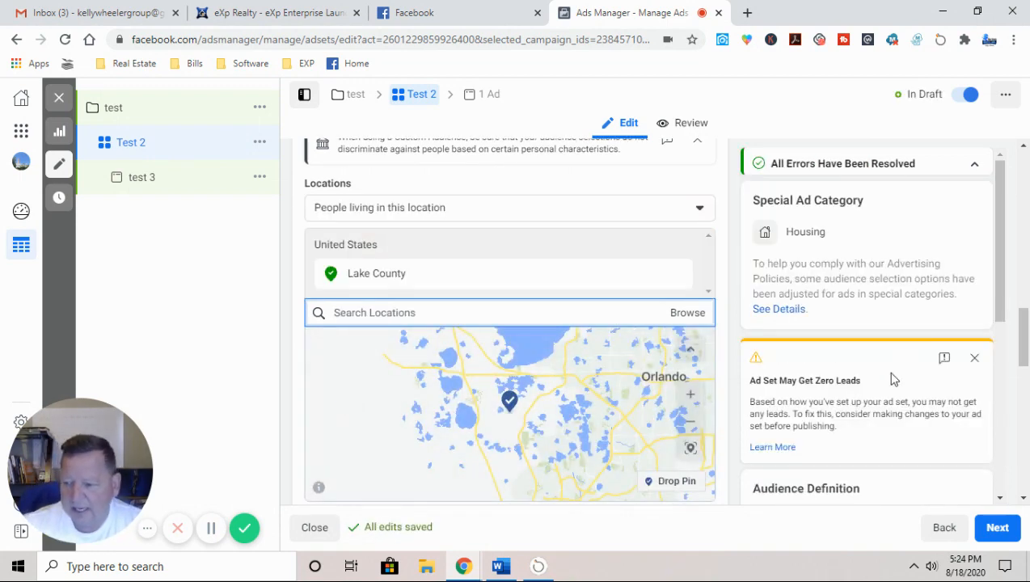
left_click(975, 326)
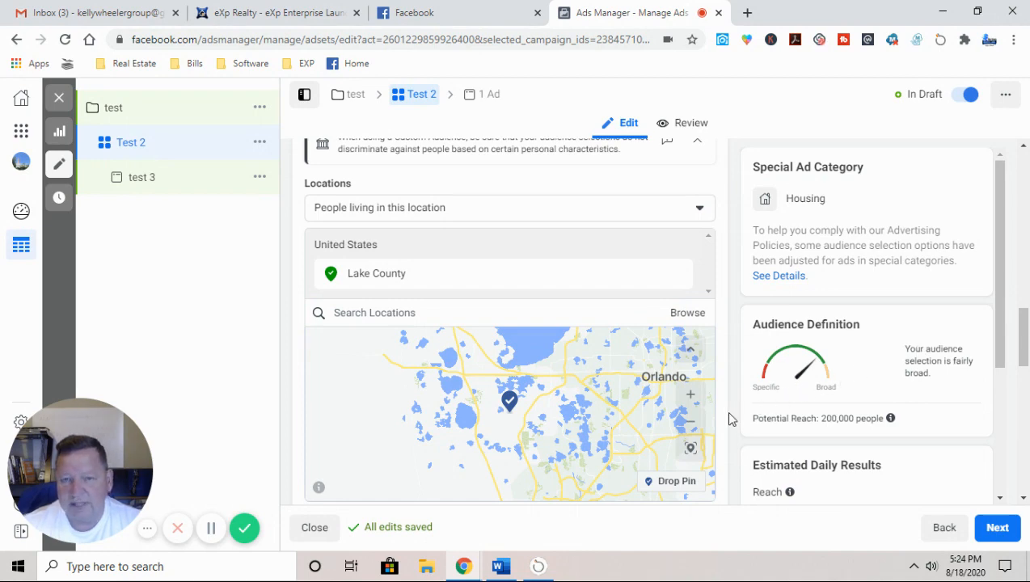
scroll(729, 418, "down", 1)
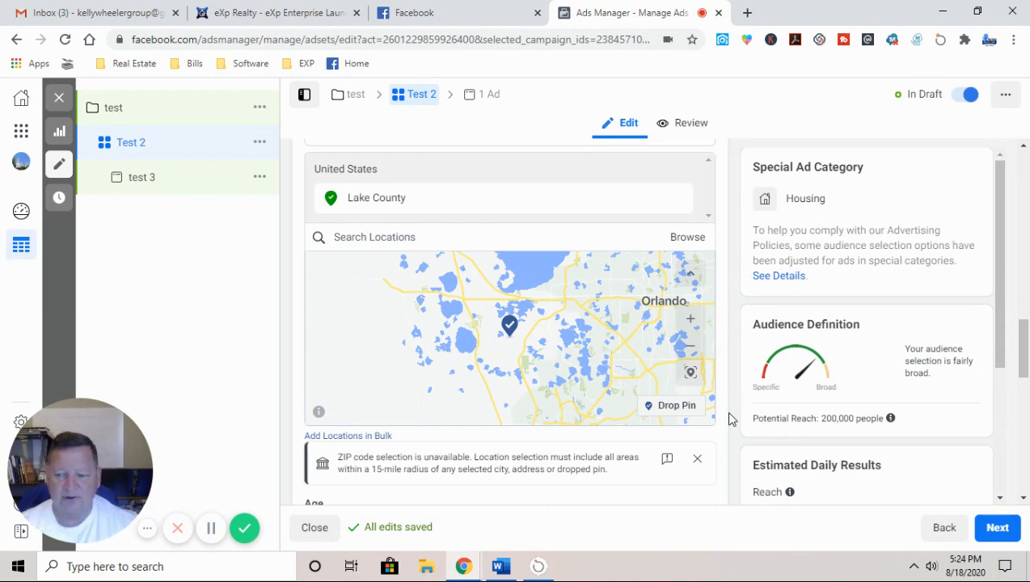
scroll(607, 421, "down", 3)
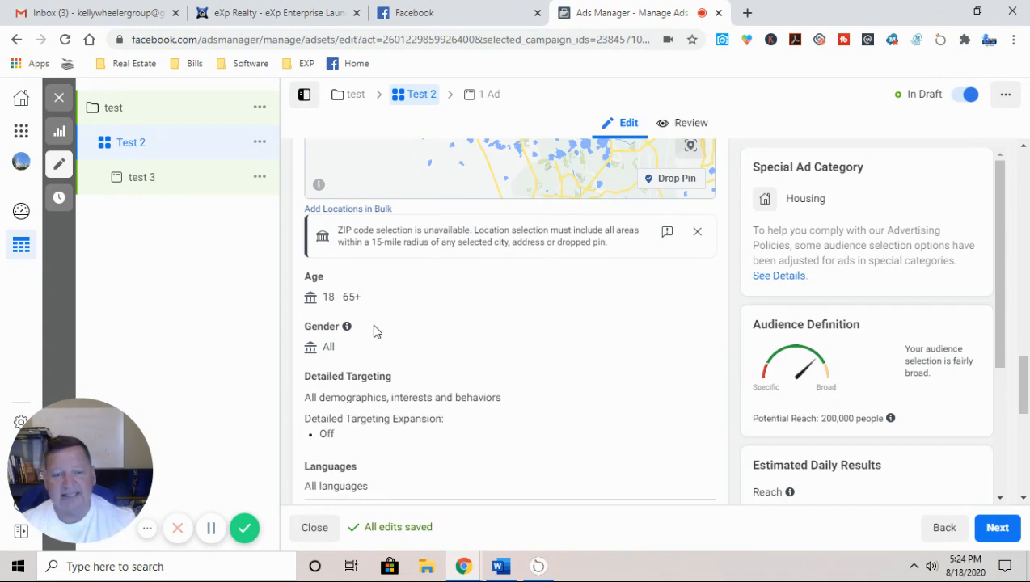
scroll(376, 330, "down", 2)
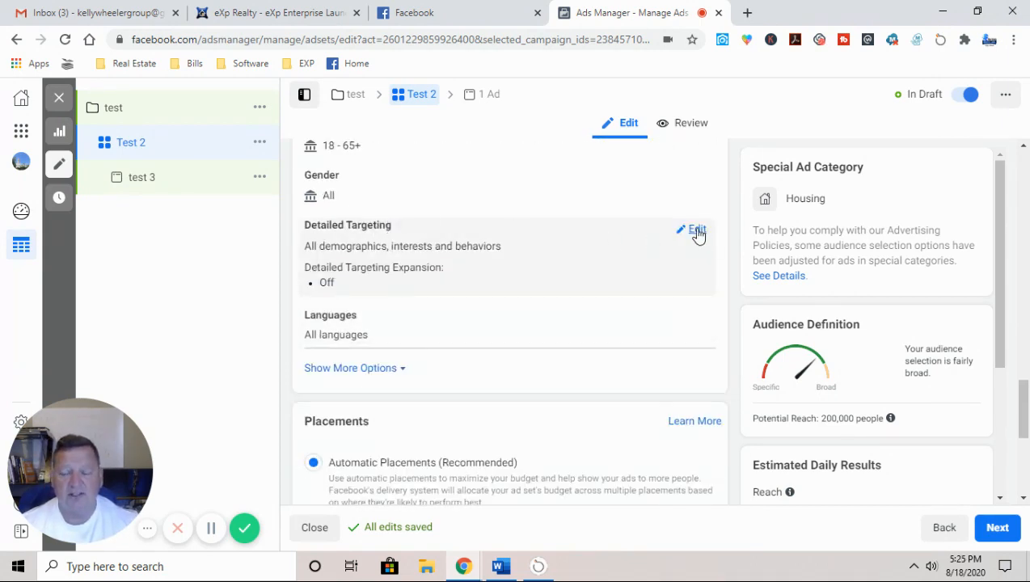
Step: Target interests Mortgage loans, Mortgage calculator, House Hunting, First-time buyer, Pre-qualification, Zillow and Trulia
left_click(697, 232)
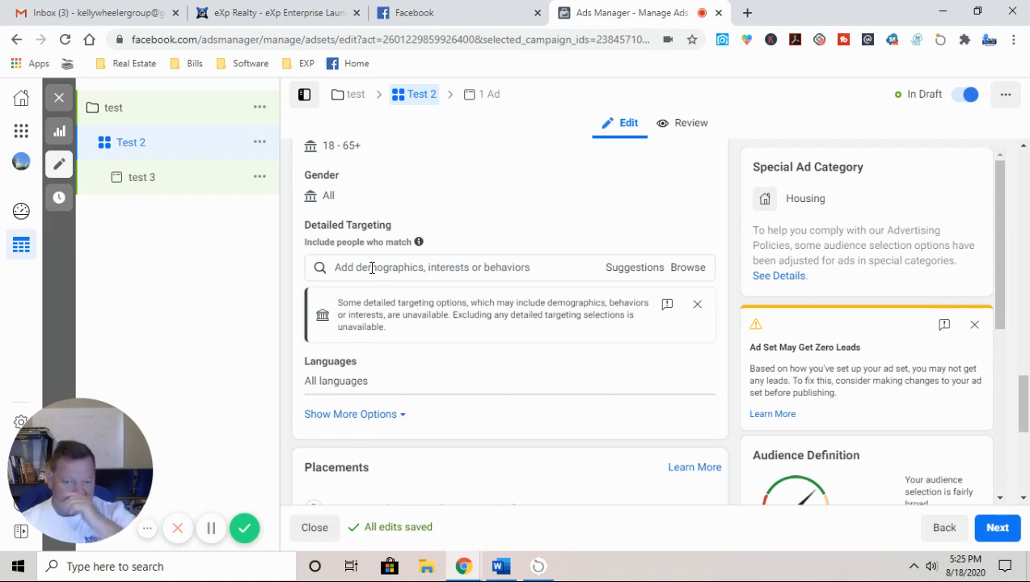
left_click(372, 268)
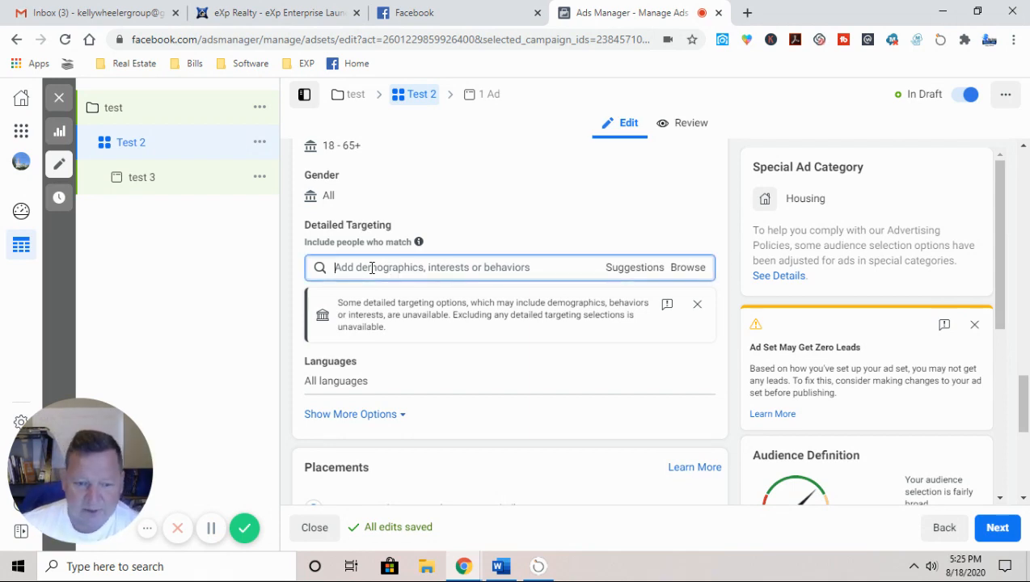
type("Mortgage")
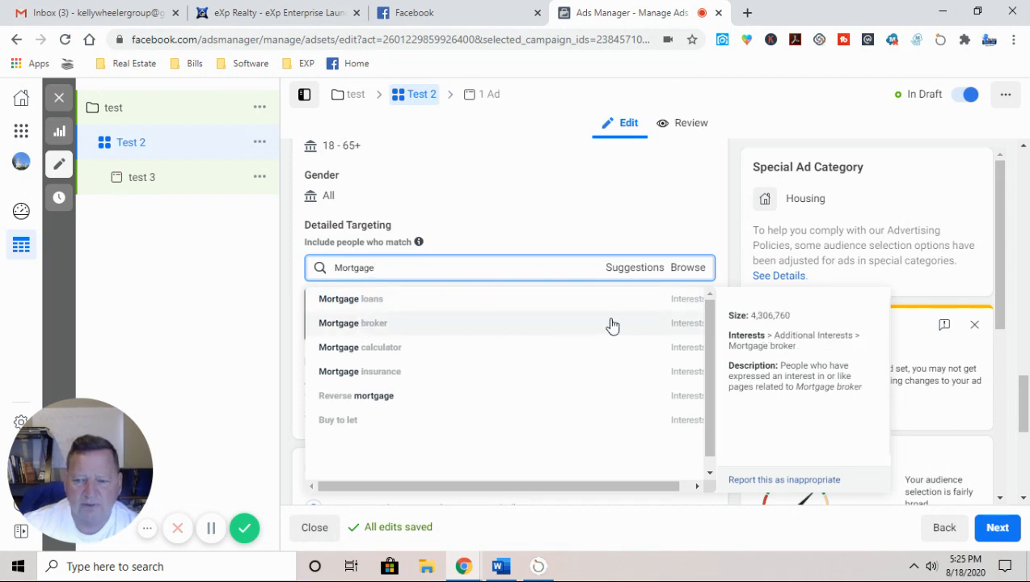
left_click(678, 306)
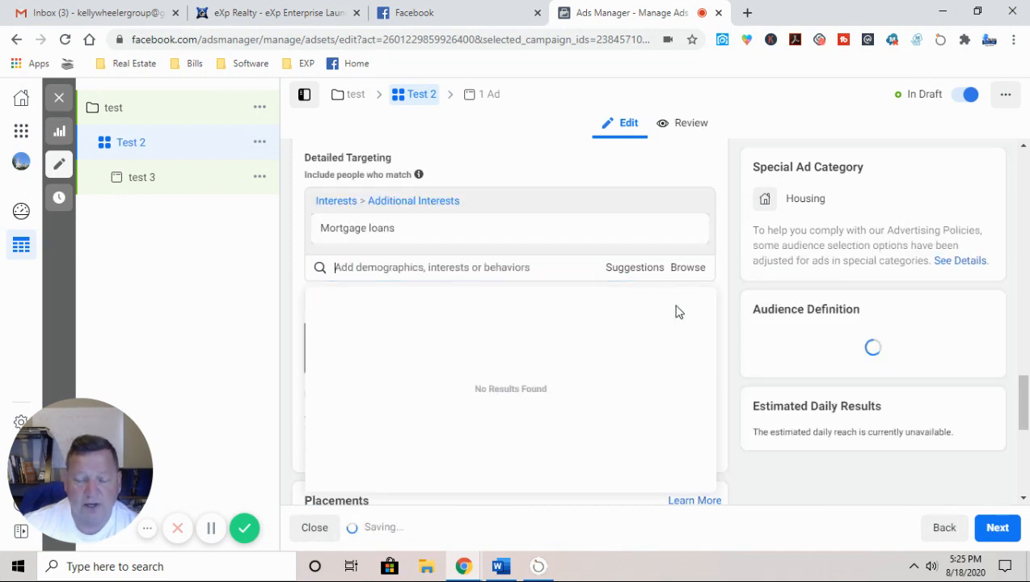
left_click(634, 274)
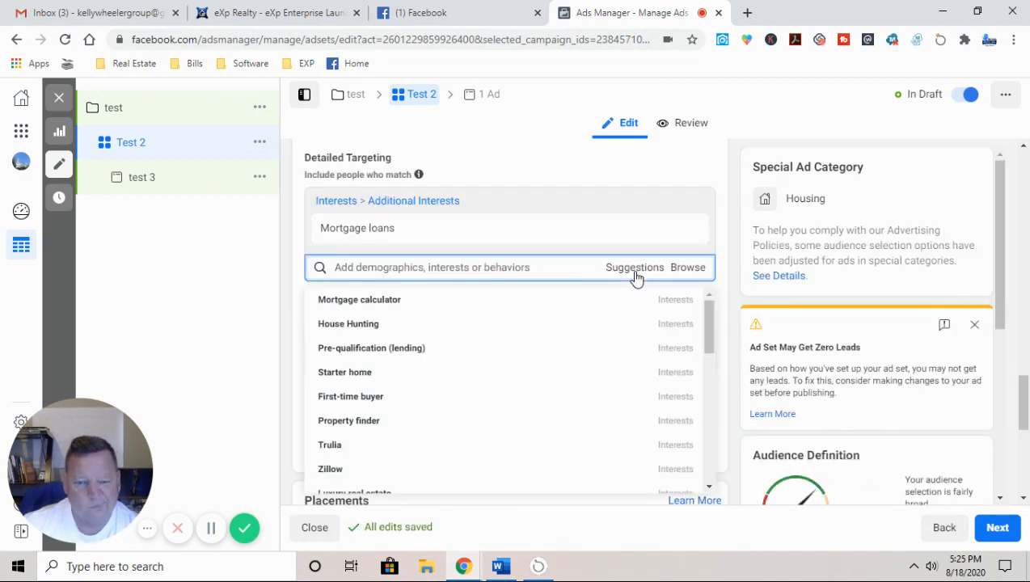
left_click(680, 302)
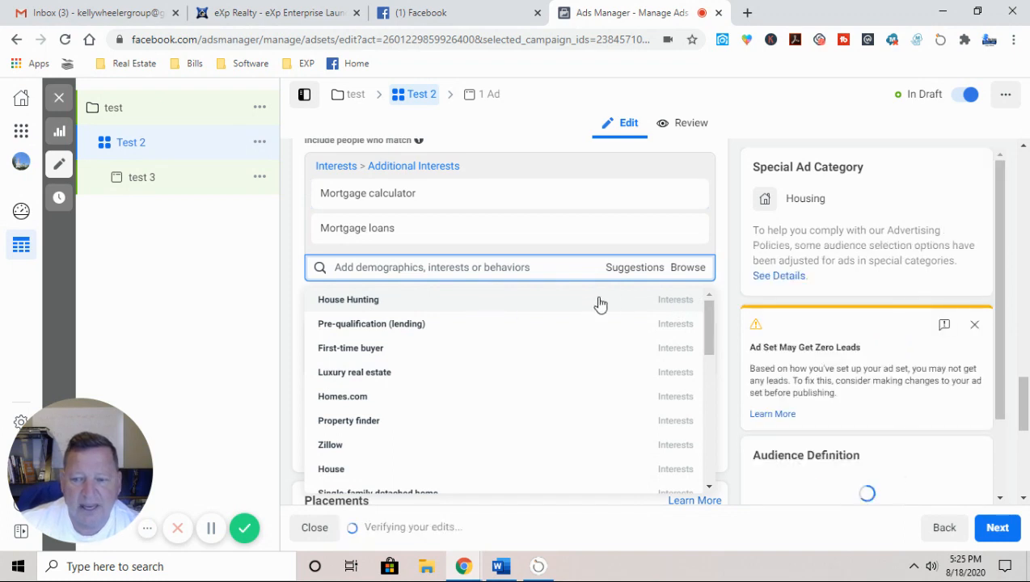
left_click(669, 304)
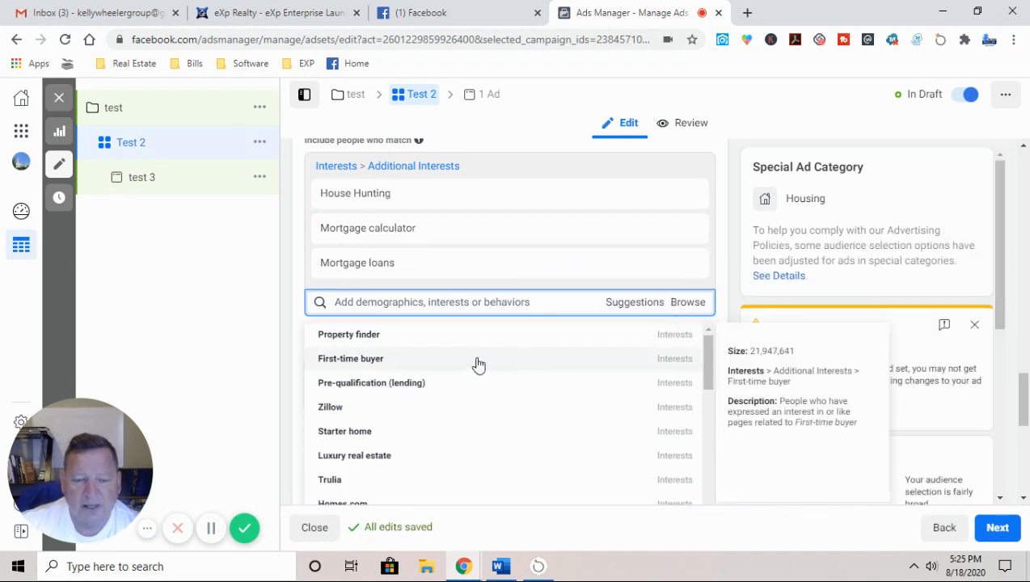
left_click(664, 358)
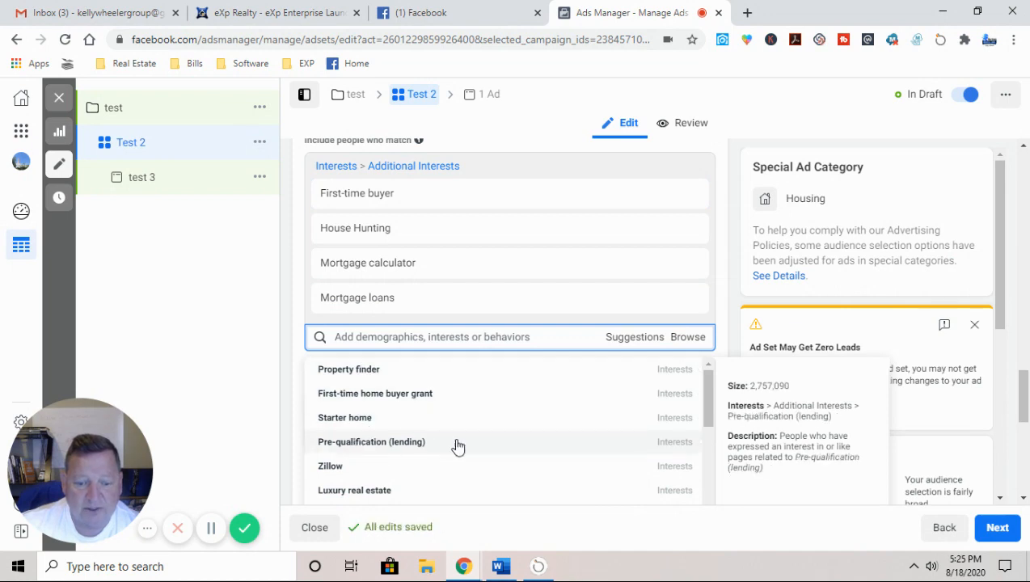
left_click(676, 452)
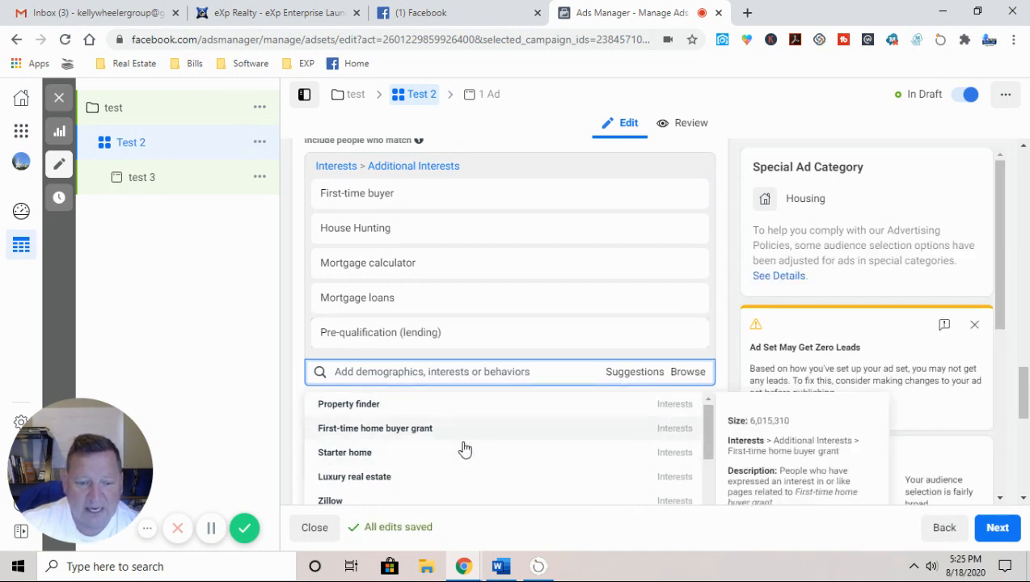
scroll(463, 449, "down", 1)
left_click(668, 425)
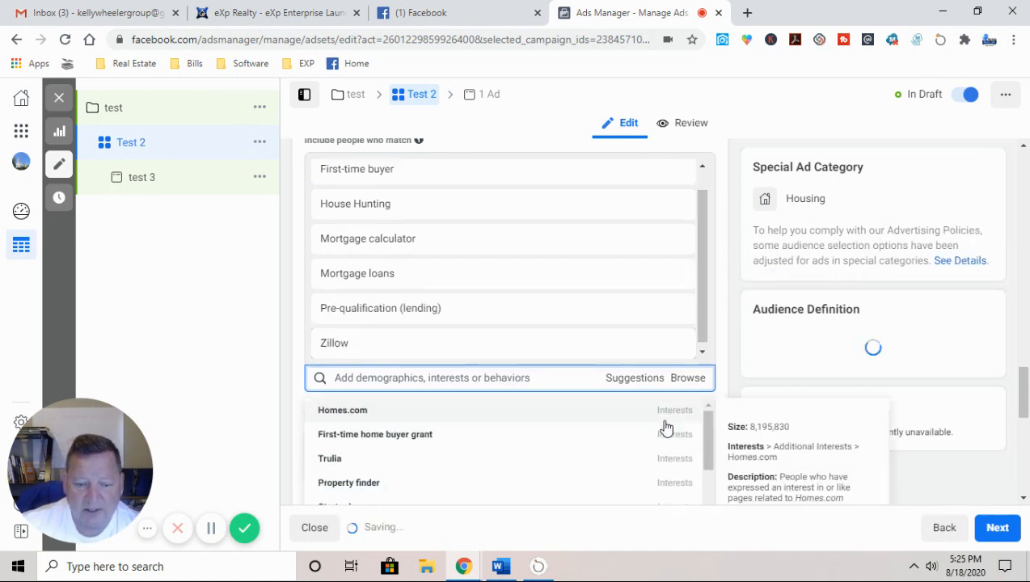
left_click(668, 459)
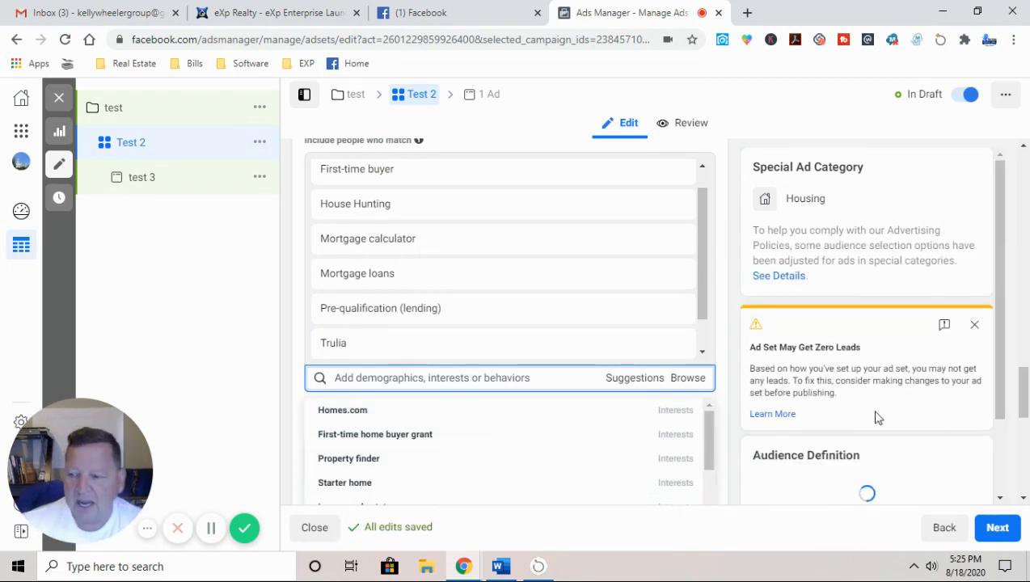
Step: Dismiss the zero-leads warning and add a must-also-match targeting group
left_click(973, 329)
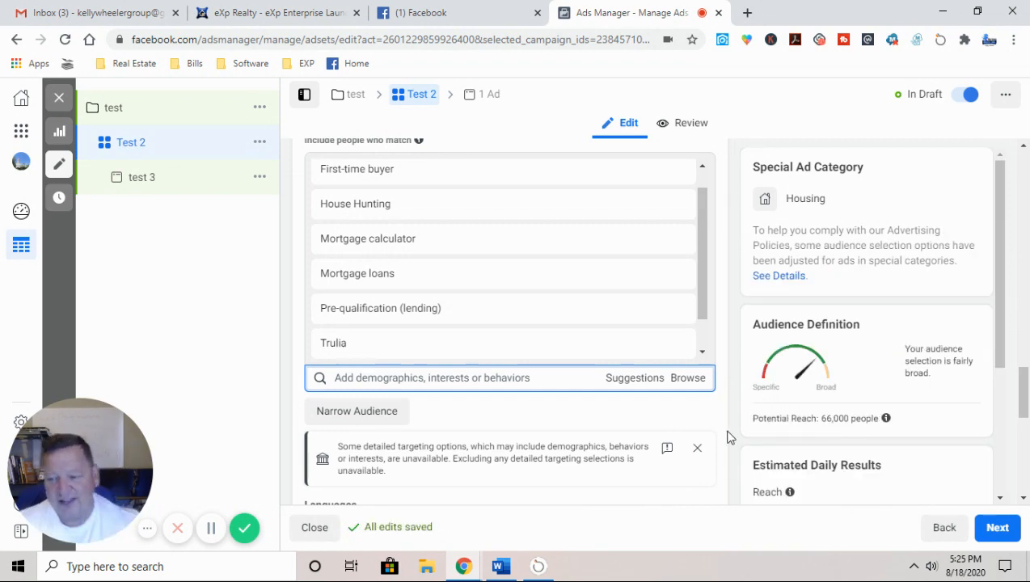
scroll(291, 399, "down", 1)
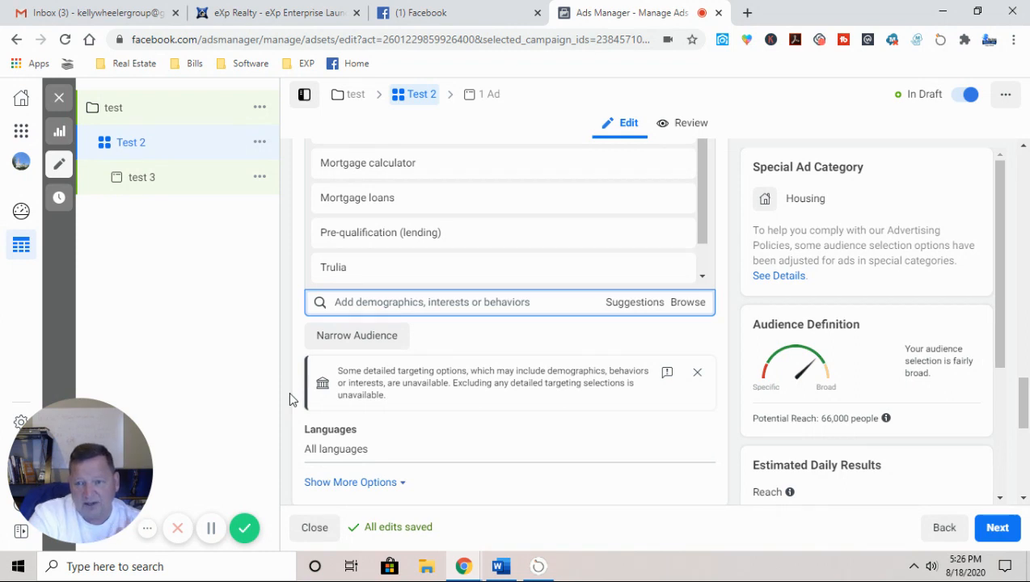
scroll(352, 356, "up", 5)
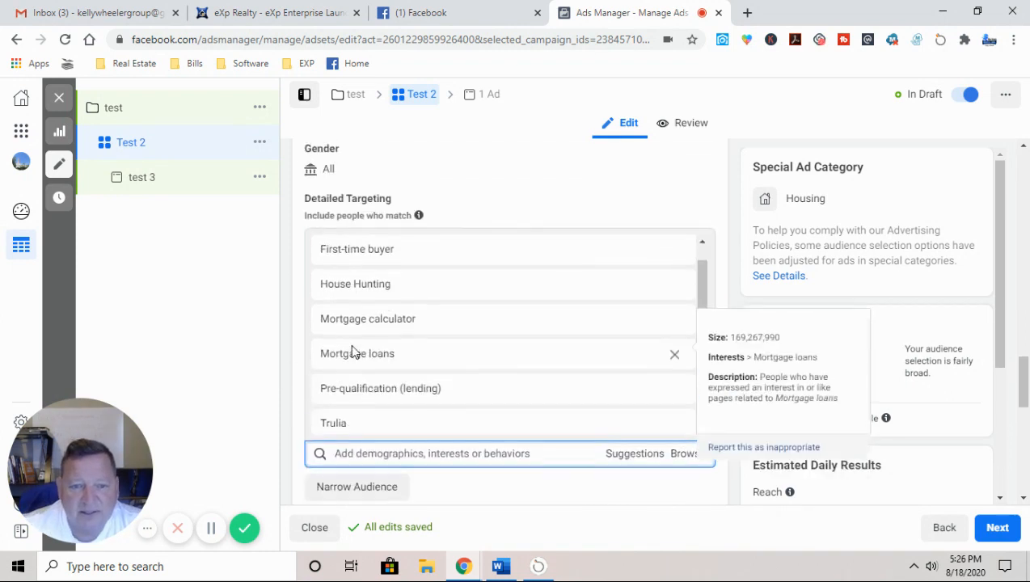
scroll(449, 423, "down", 3)
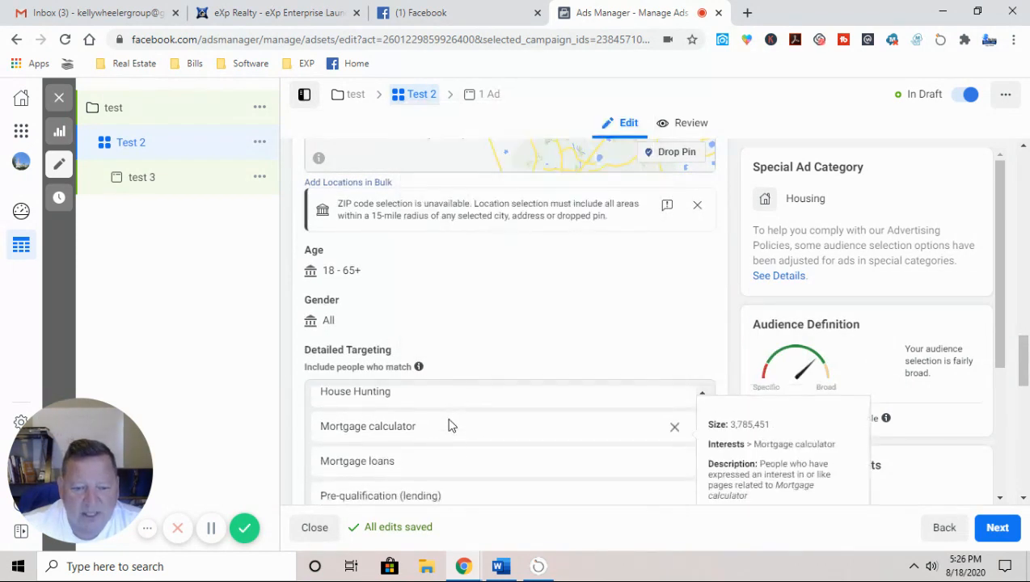
scroll(289, 345, "down", 3)
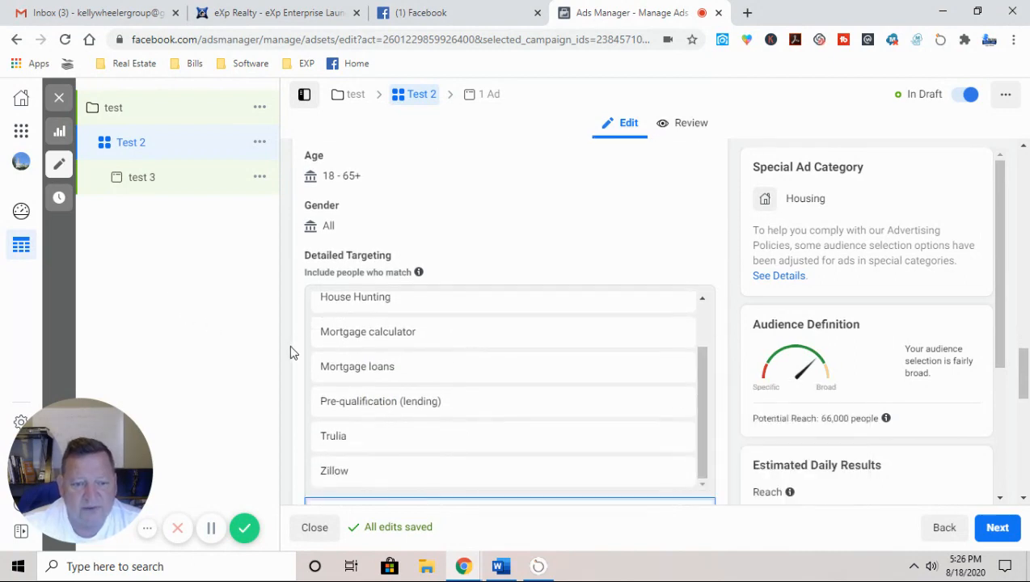
left_click(374, 336)
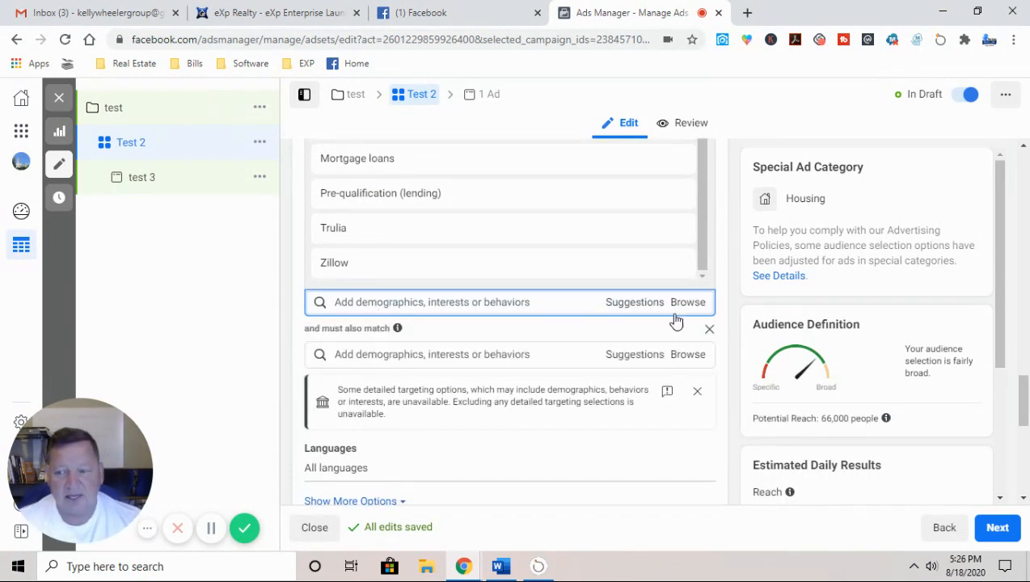
Step: Add Mortgage loans to the must-also-match group and dismiss the warning
left_click(389, 354)
type("Mortgage")
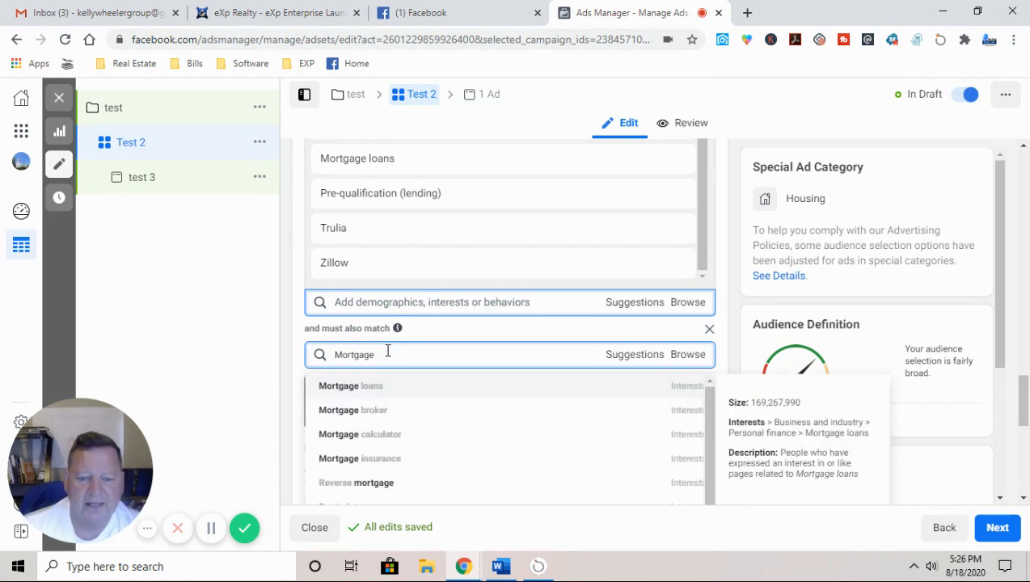
left_click(676, 388)
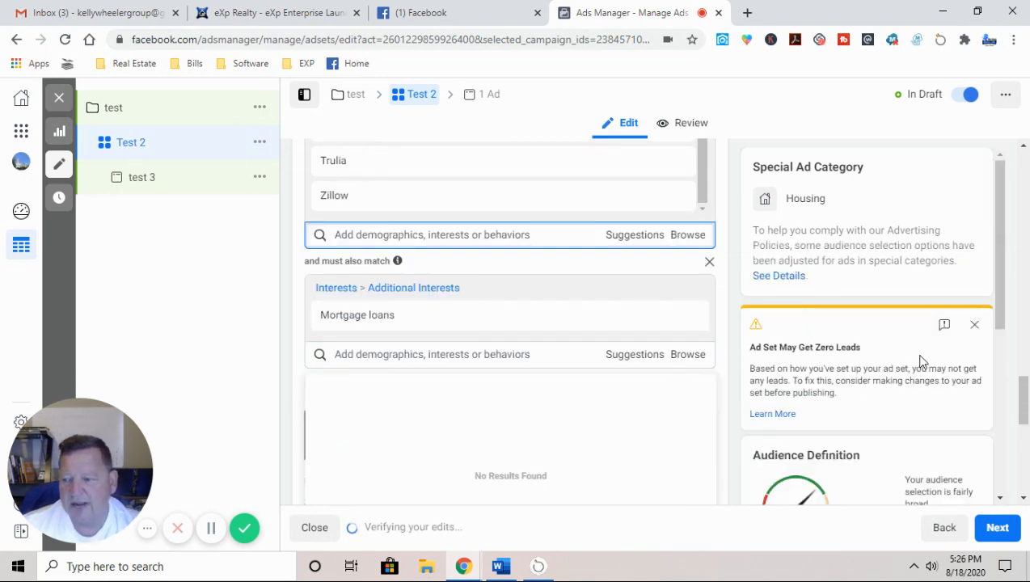
left_click(975, 324)
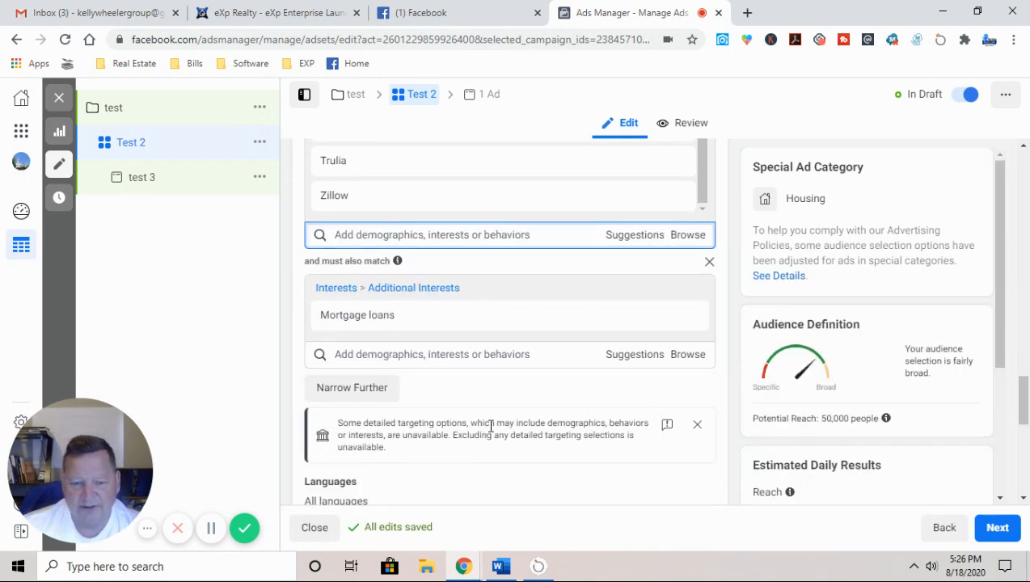
Step: Add Pre-qualification (lending) and Zillow to the group from the suggestions
left_click(629, 356)
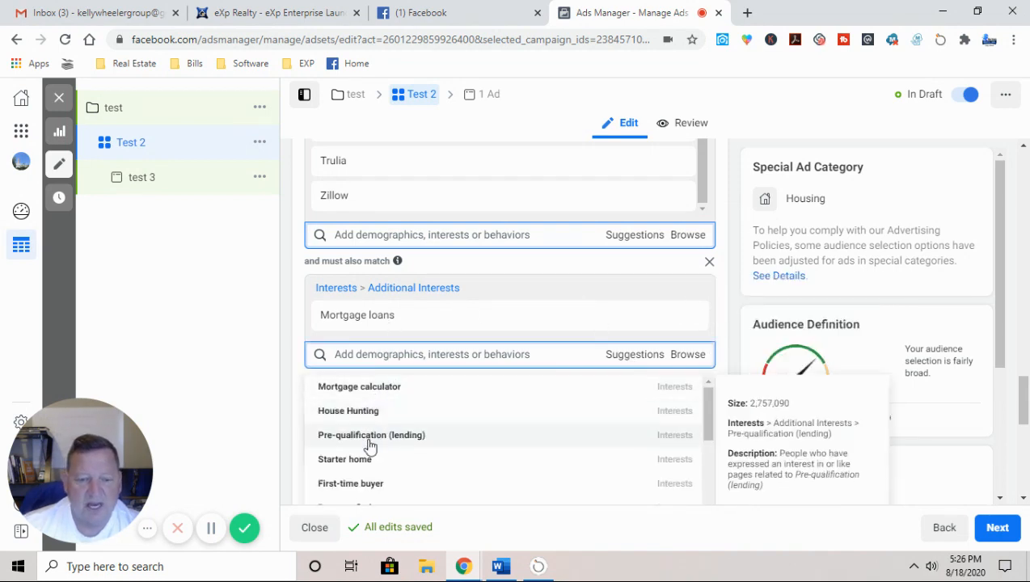
left_click(667, 437)
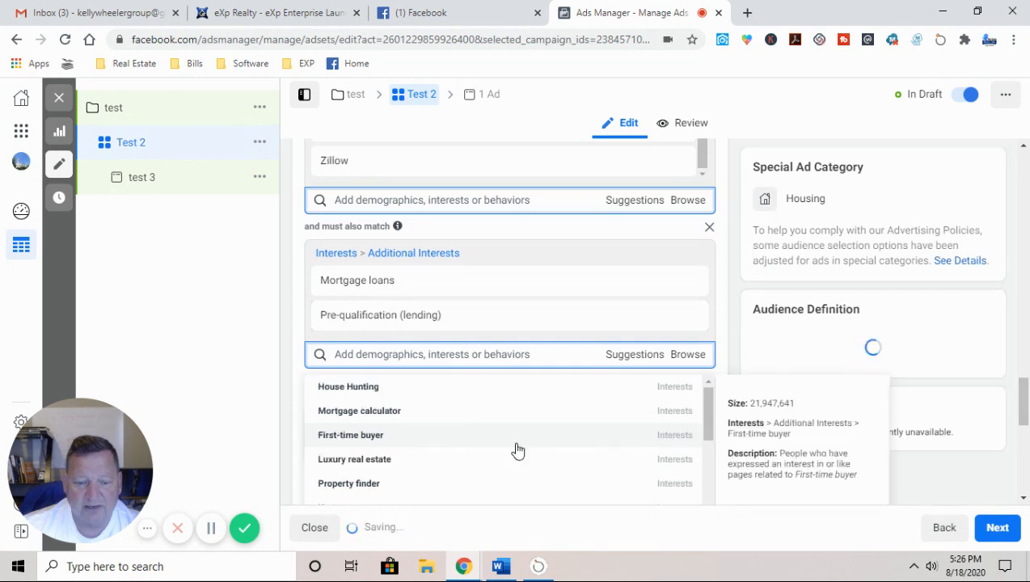
scroll(503, 449, "down", 1)
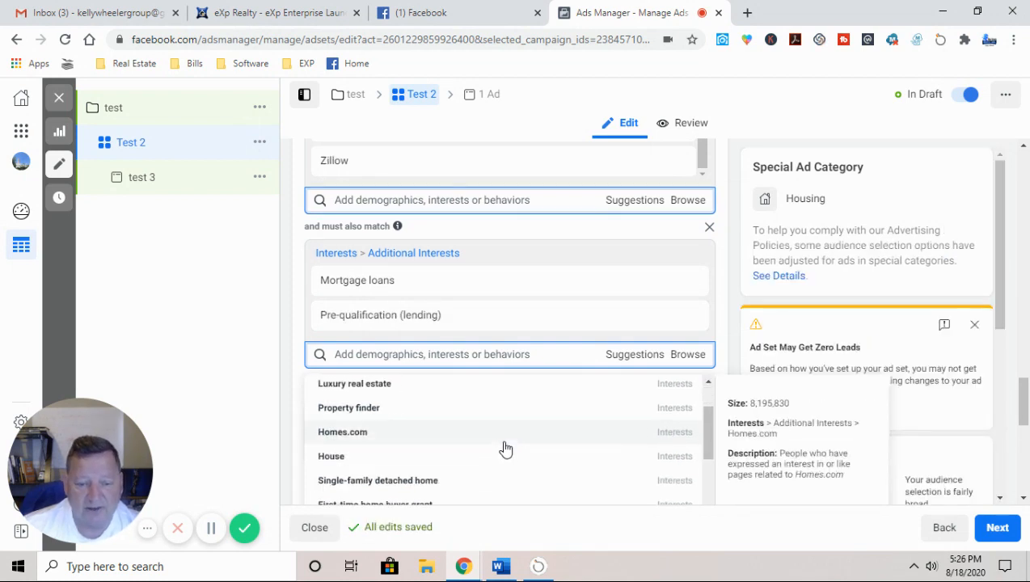
scroll(503, 448, "up", 1)
scroll(463, 478, "down", 1)
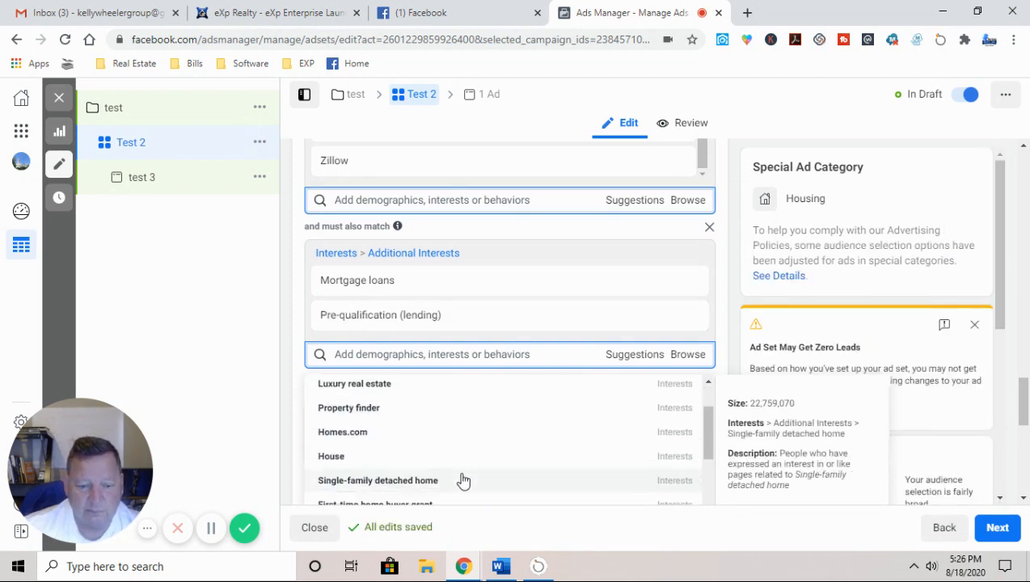
scroll(463, 480, "down", 1)
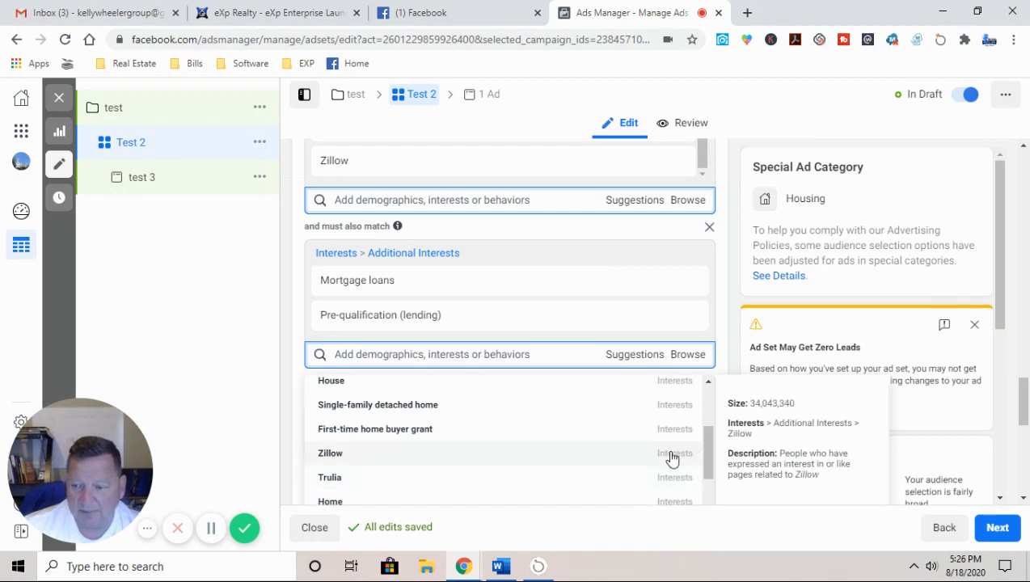
left_click(671, 454)
left_click(974, 324)
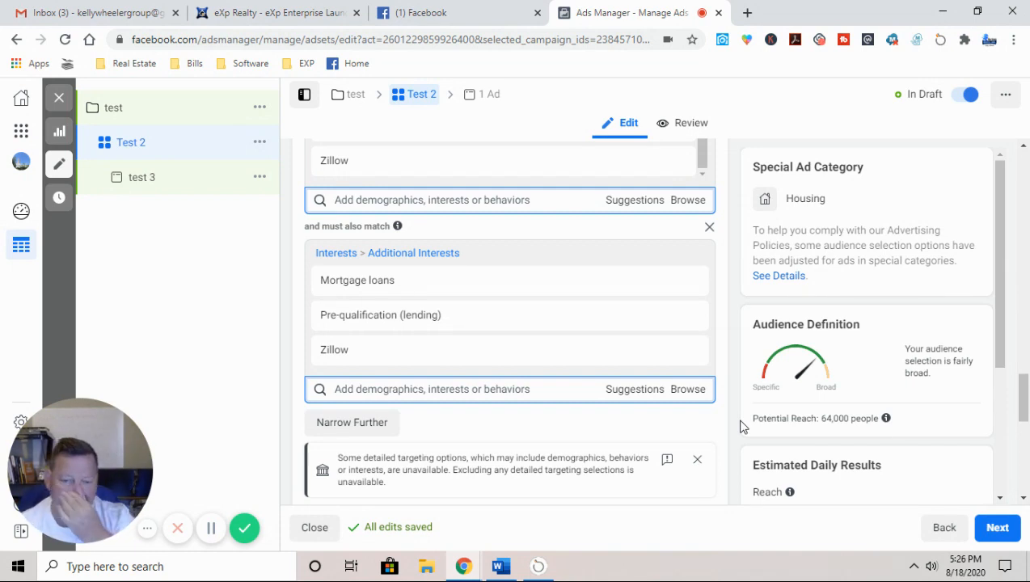
scroll(583, 417, "down", 4)
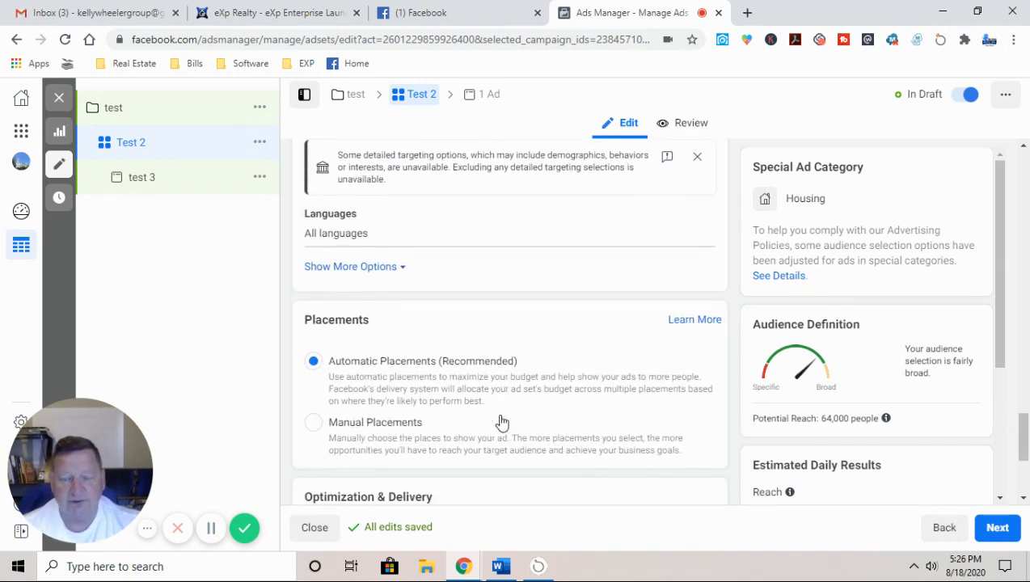
Step: Switch to manual placements, excluding Instagram and Facebook Stories
scroll(501, 421, "down", 2)
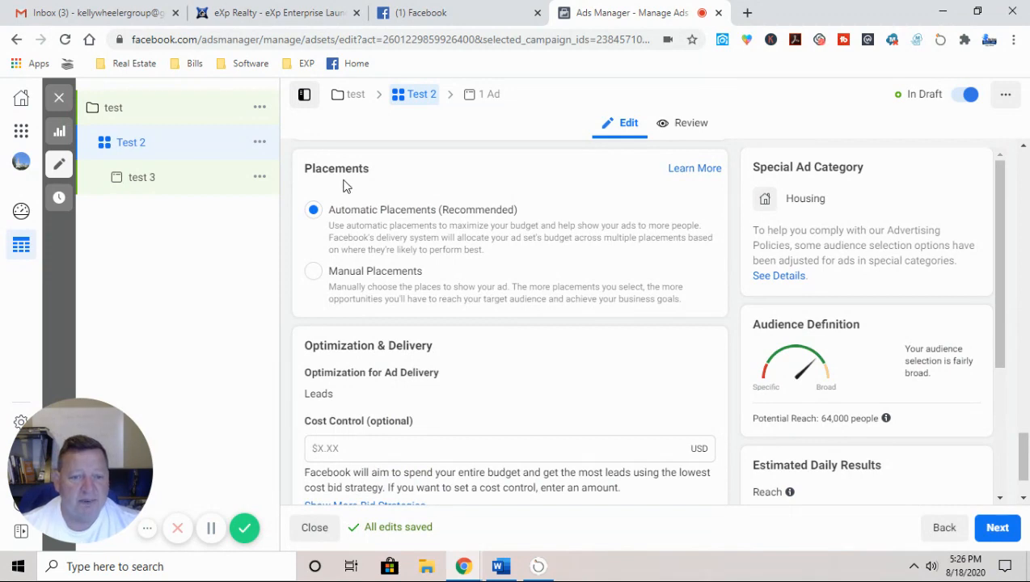
left_click(317, 276)
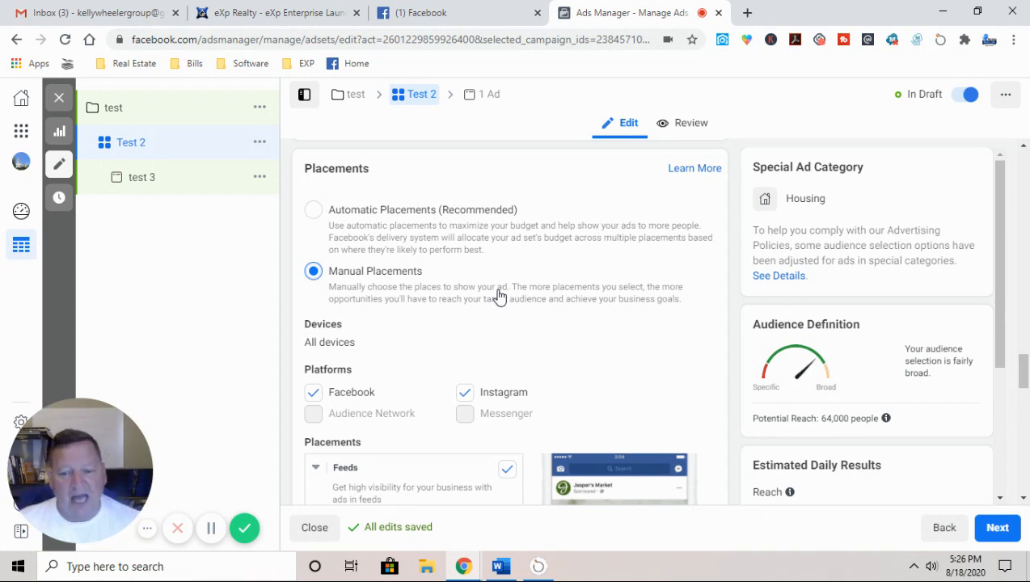
left_click(465, 392)
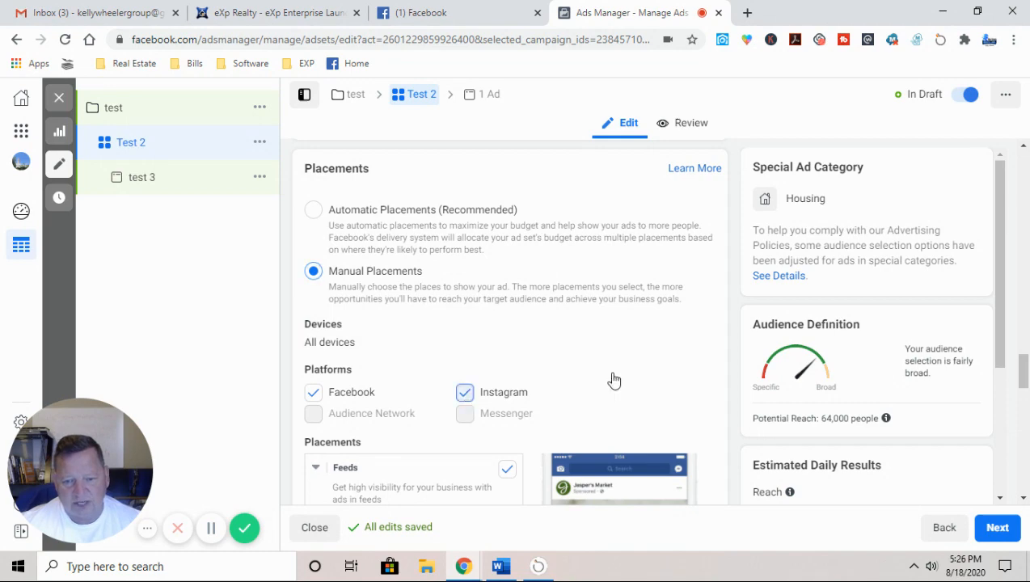
scroll(540, 380, "down", 7)
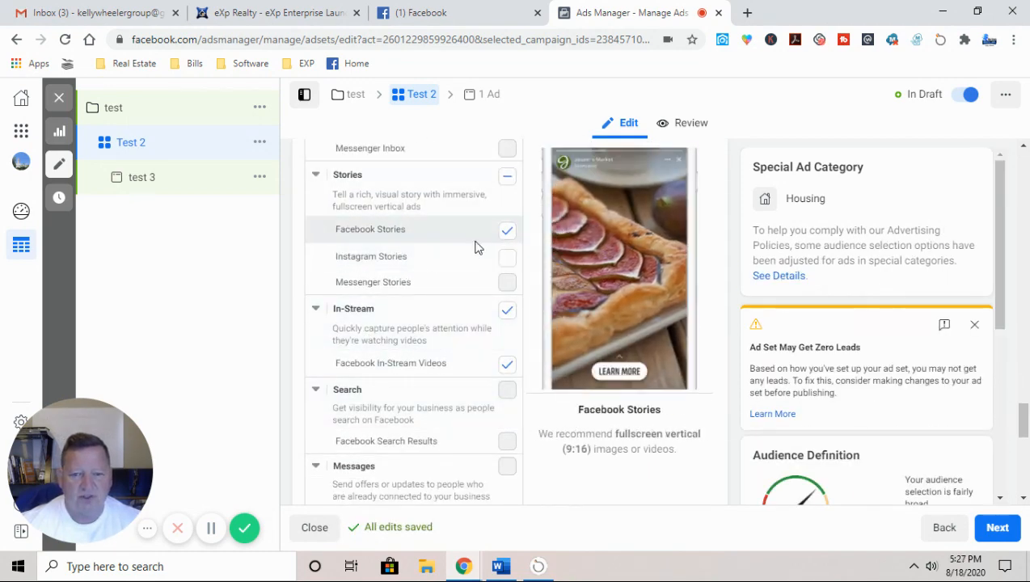
left_click(508, 232)
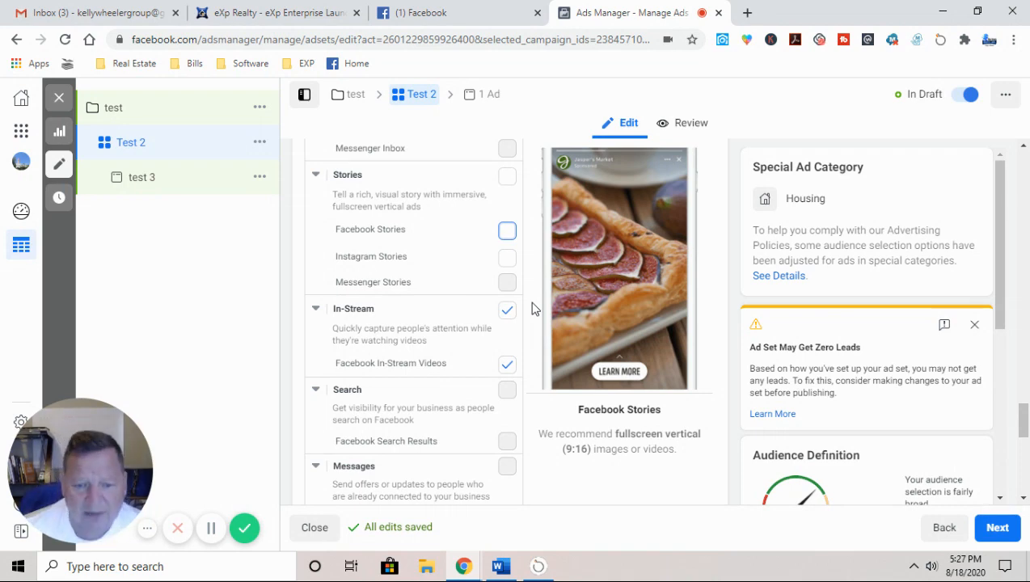
Step: Review the delivery settings and continue to the test 3 ad
scroll(532, 308, "down", 4)
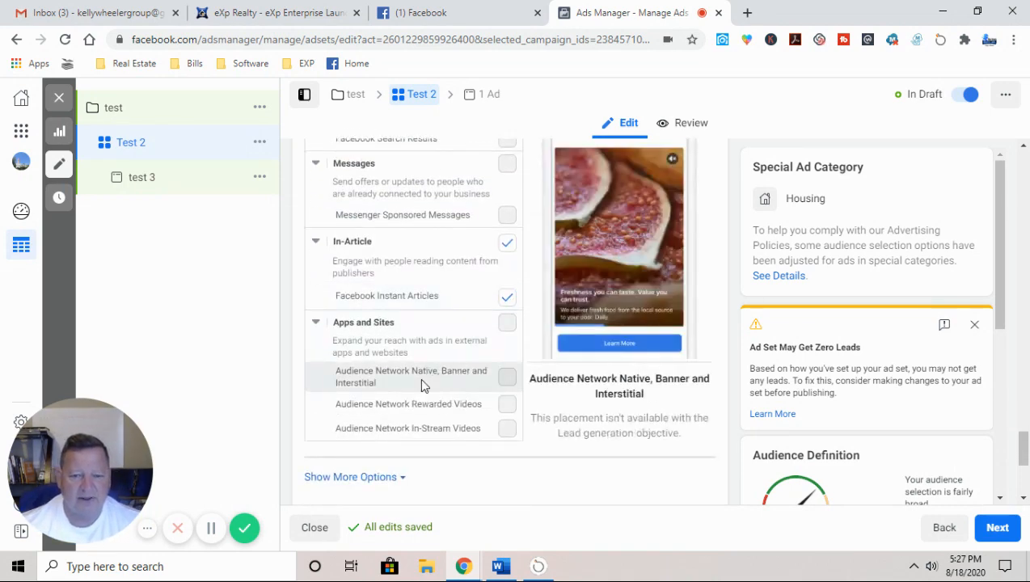
scroll(419, 378, "up", 6)
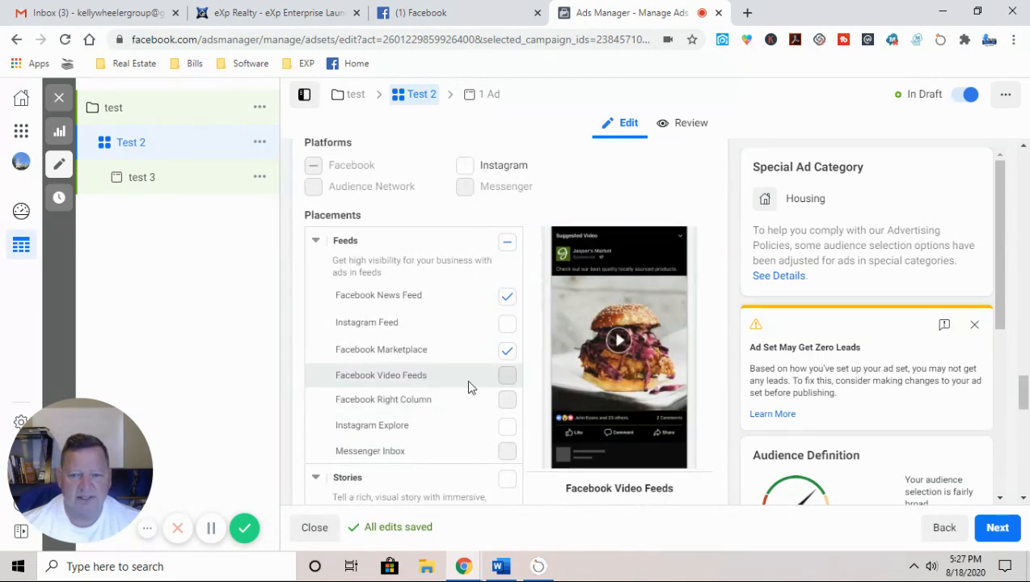
scroll(526, 380, "down", 10)
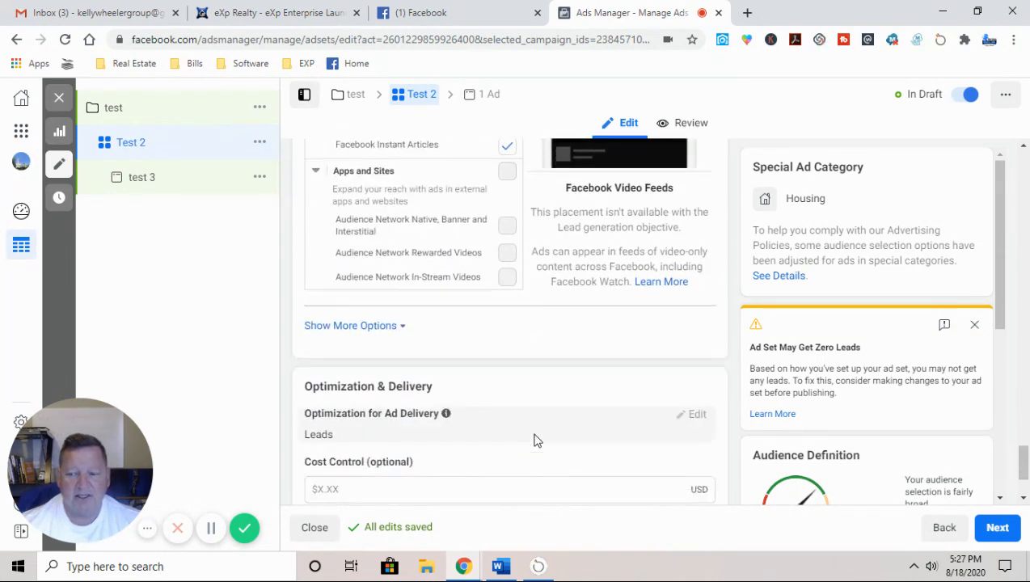
scroll(537, 440, "down", 3)
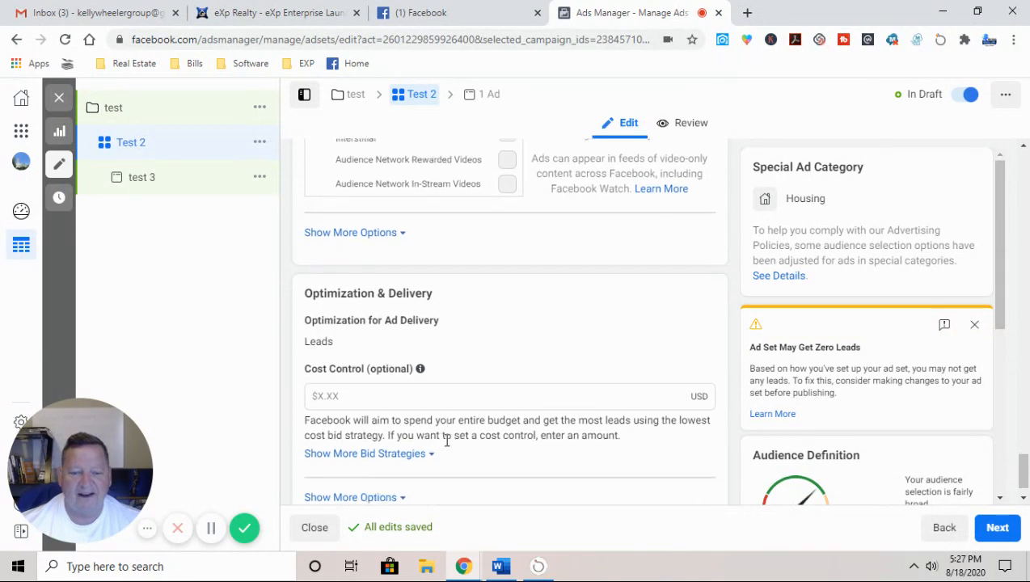
left_click(998, 530)
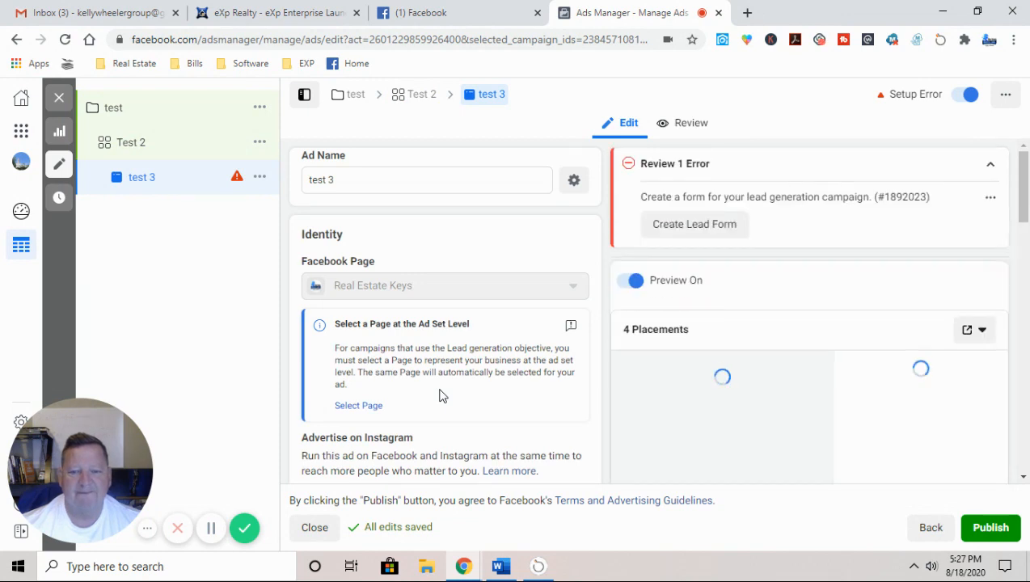
Step: Swap the ad's SOLD image for the house 5.jpg photo
scroll(442, 396, "down", 3)
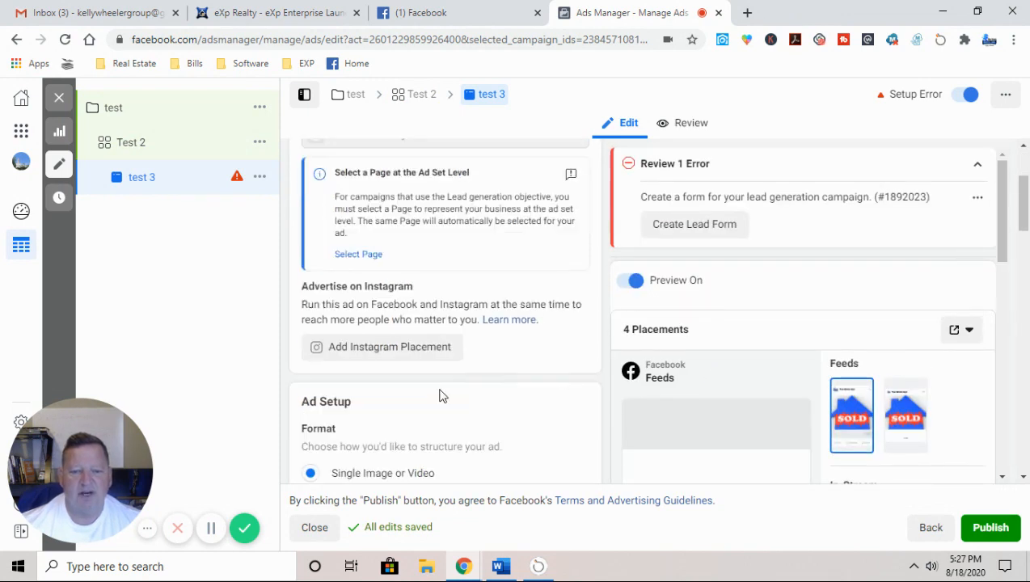
scroll(442, 396, "down", 4)
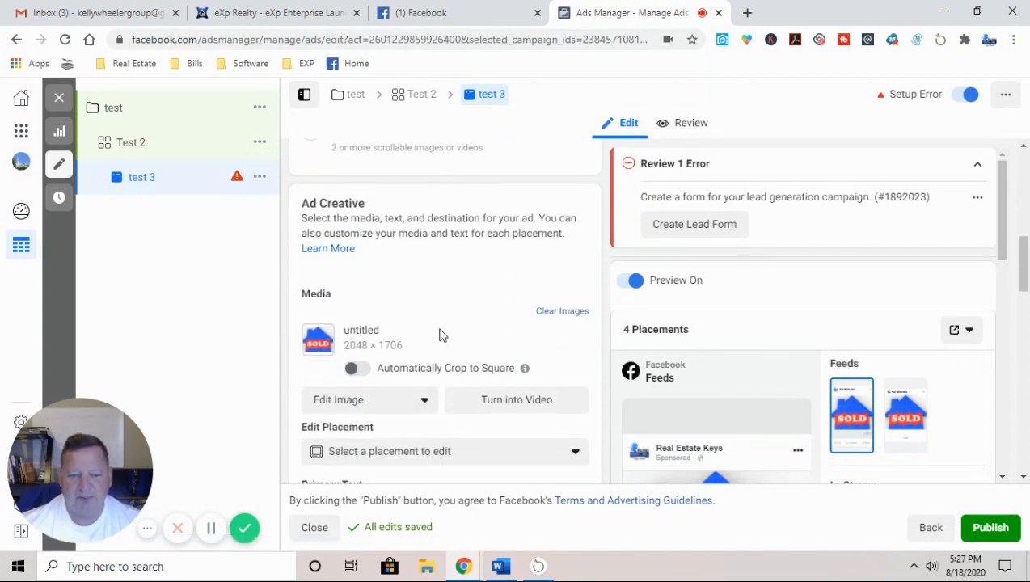
left_click(338, 401)
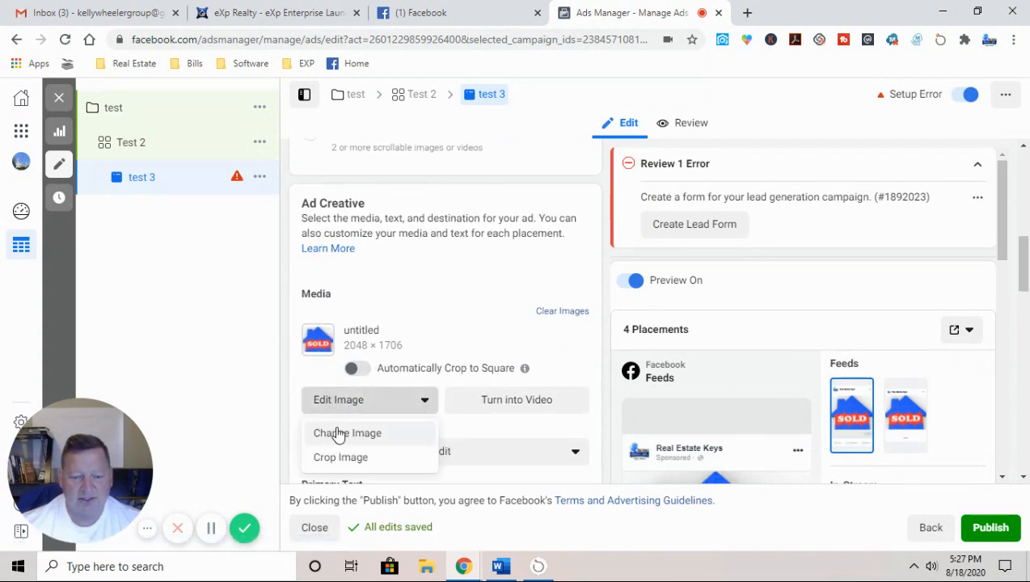
left_click(338, 433)
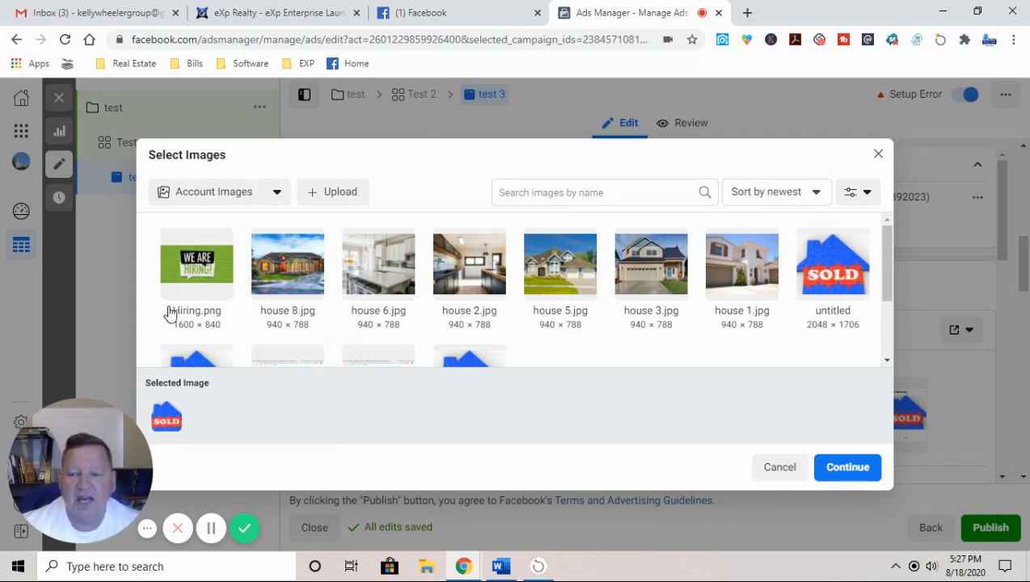
left_click(561, 267)
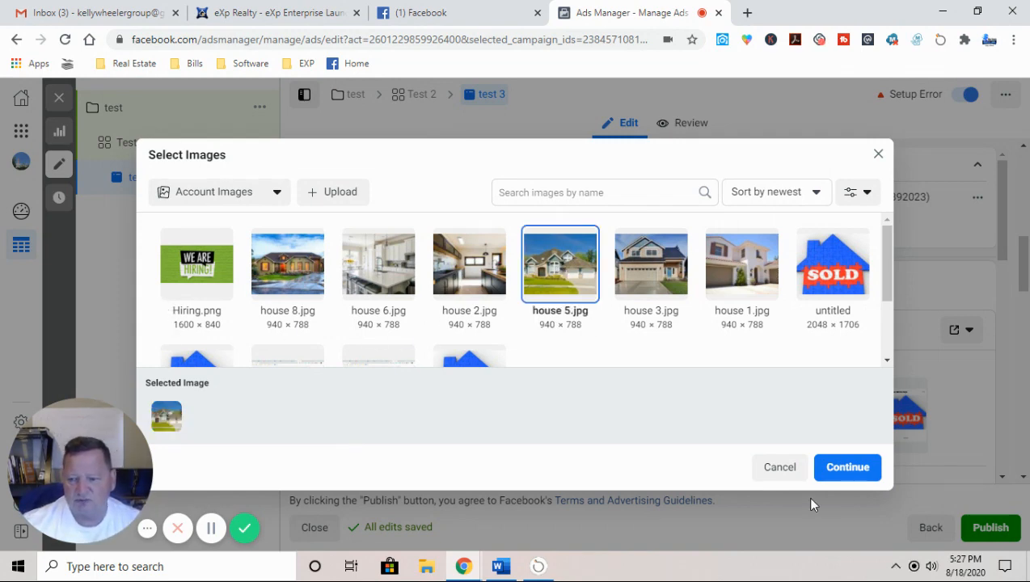
left_click(847, 469)
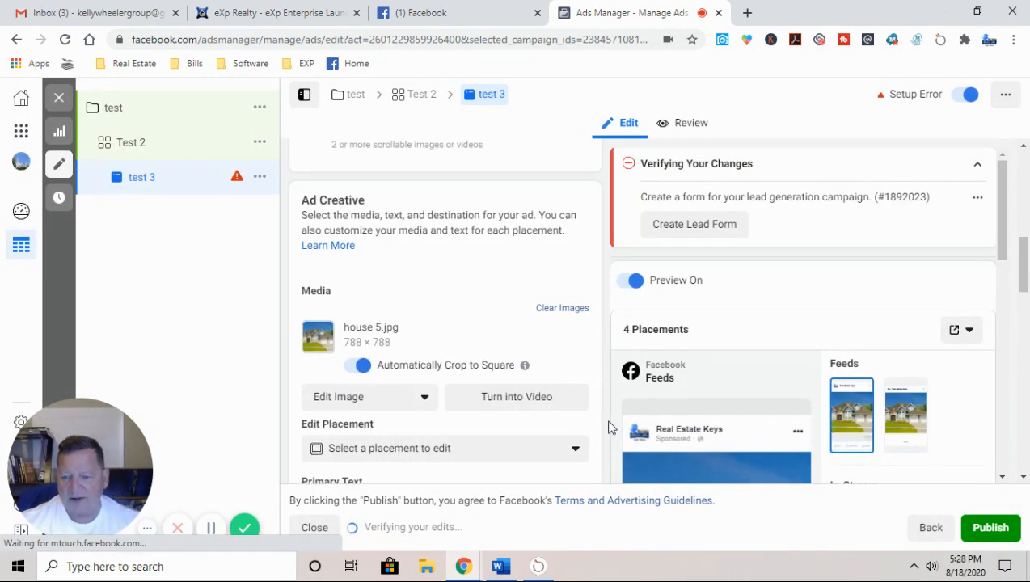
scroll(599, 422, "down", 3)
scroll(727, 359, "down", 2)
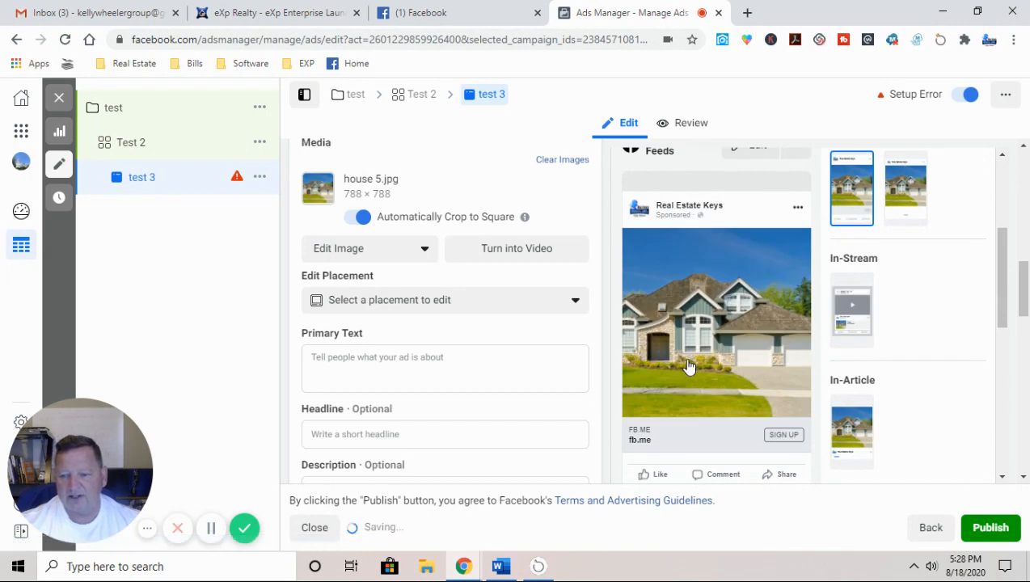
Step: Copy the Word ad text from STOP WASTING MONEY ON RENT to the homebuyers line, then return to Ads Manager
scroll(354, 379, "up", 1)
scroll(353, 379, "up", 1)
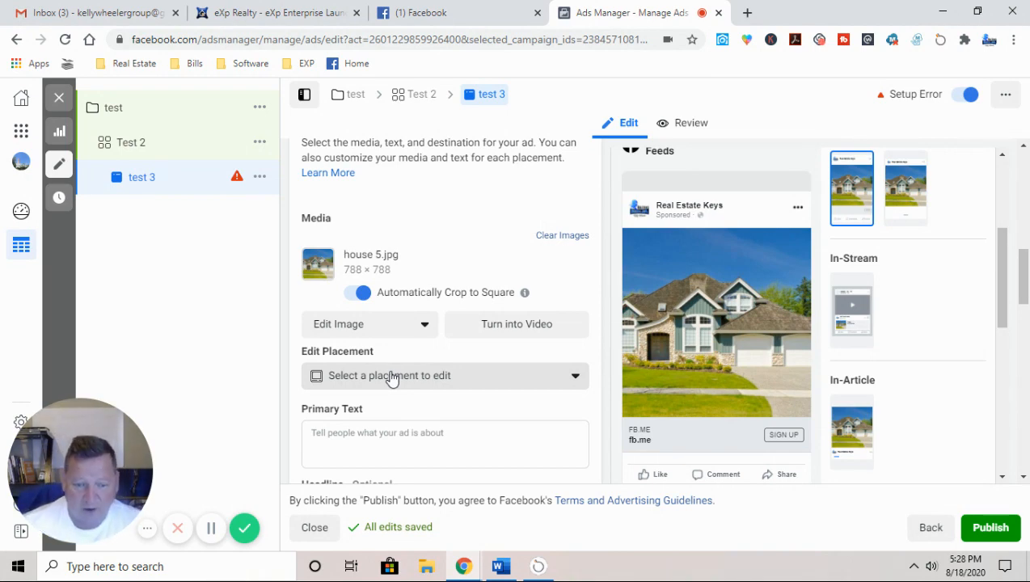
scroll(391, 380, "down", 2)
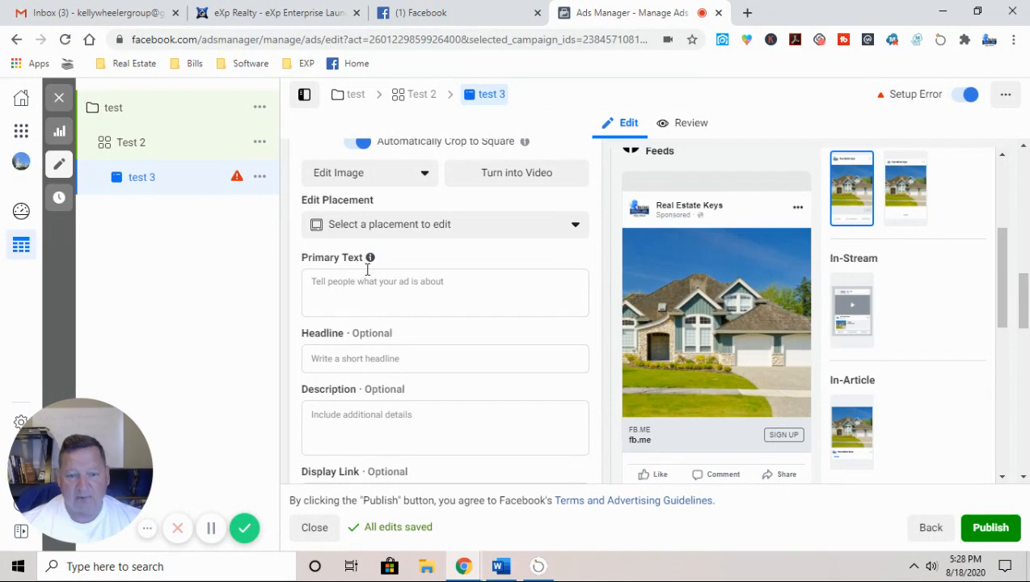
left_click(501, 566)
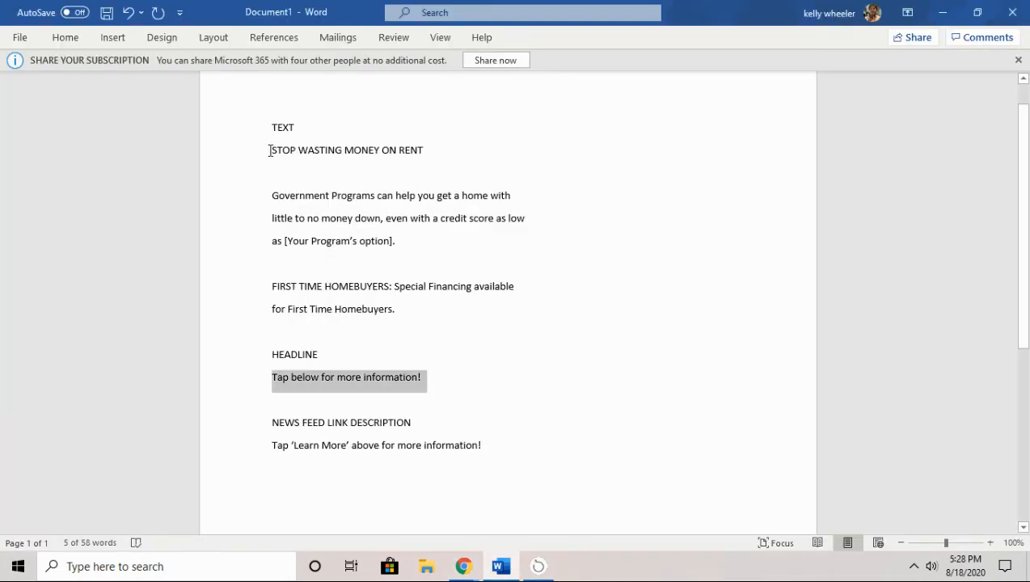
left_click_drag(272, 148, 399, 316)
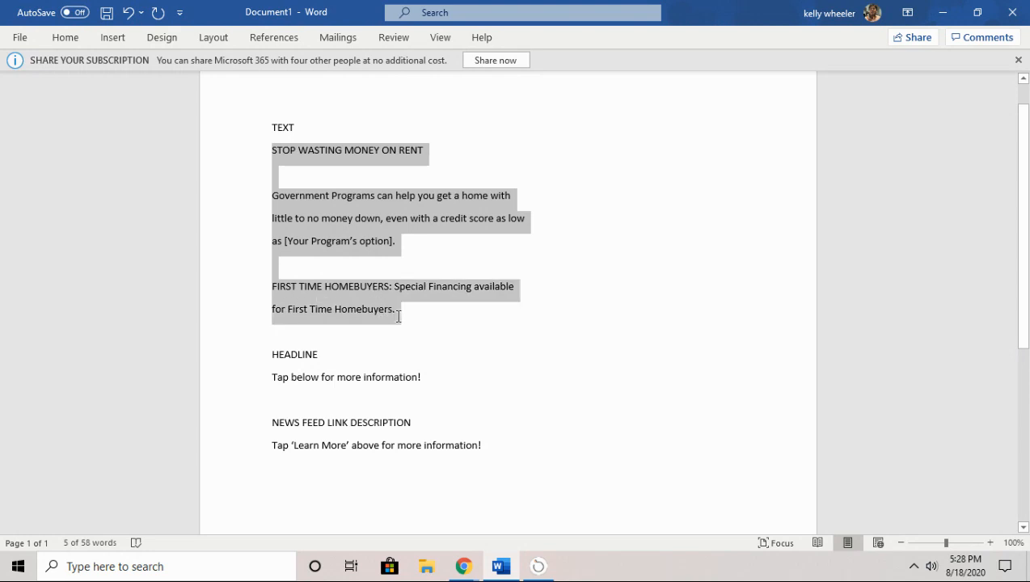
right_click(357, 232)
left_click(396, 263)
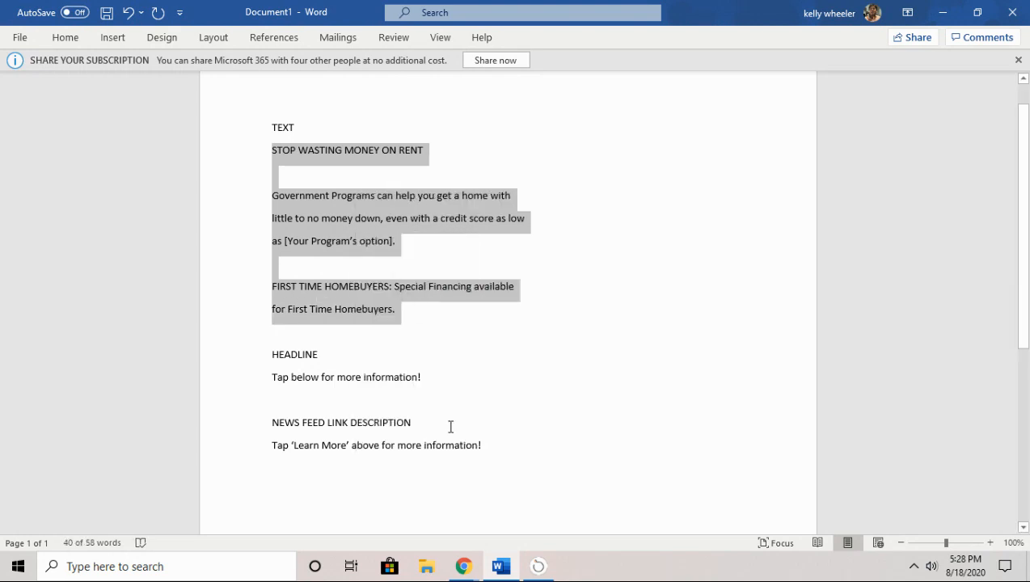
left_click(463, 566)
left_click(393, 508)
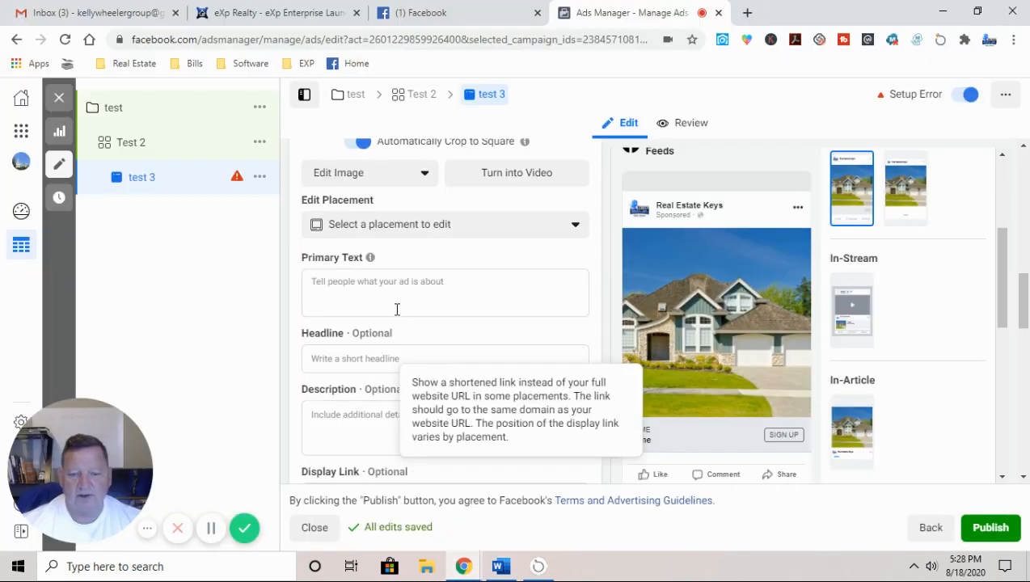
Step: Paste the ad copy into Primary Text and delete the [Your Program's option] placeholder
left_click(330, 281)
right_click(331, 284)
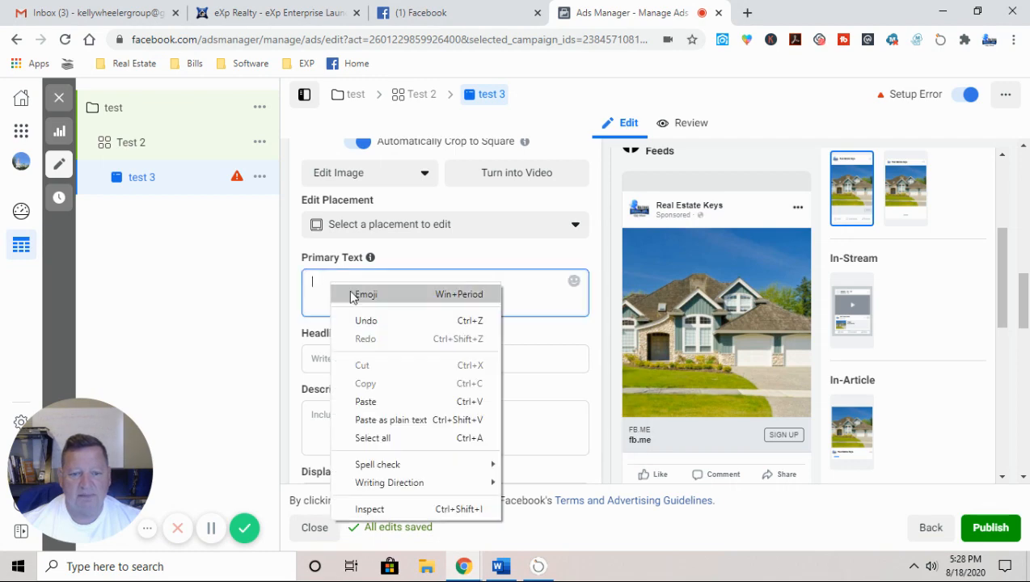
left_click(366, 402)
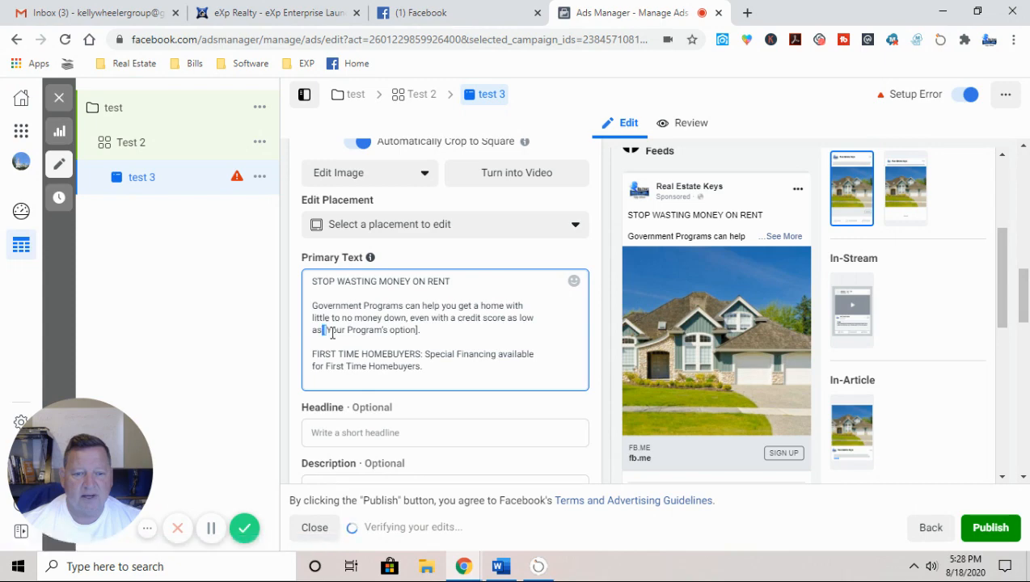
left_click_drag(324, 331, 414, 330)
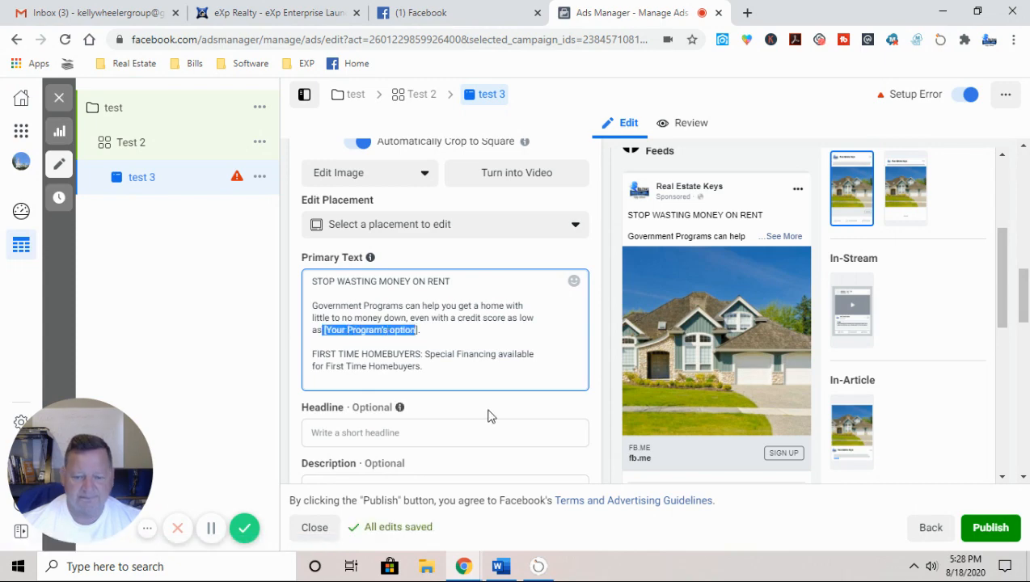
key("BackSpace")
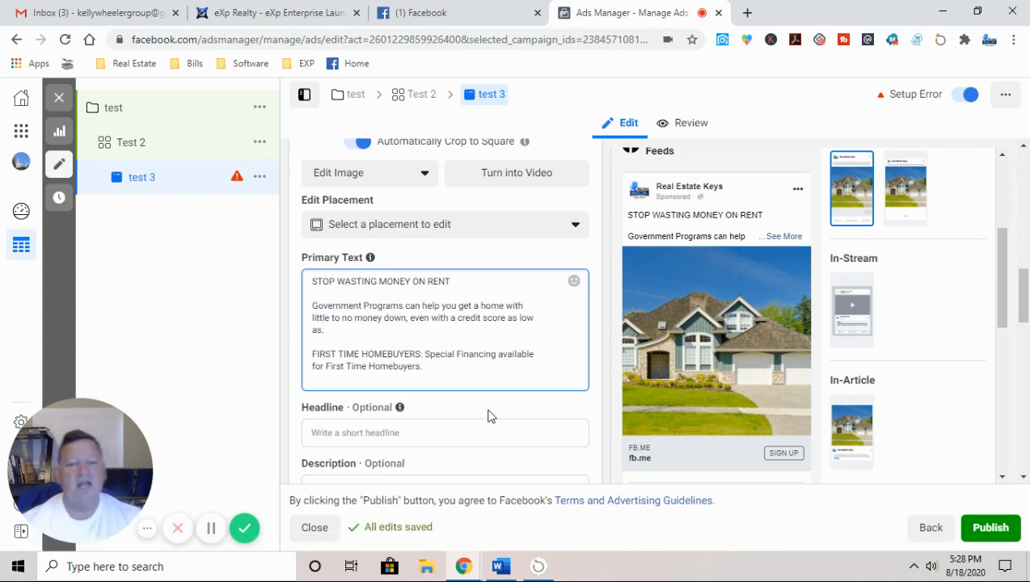
key("BackSpace")
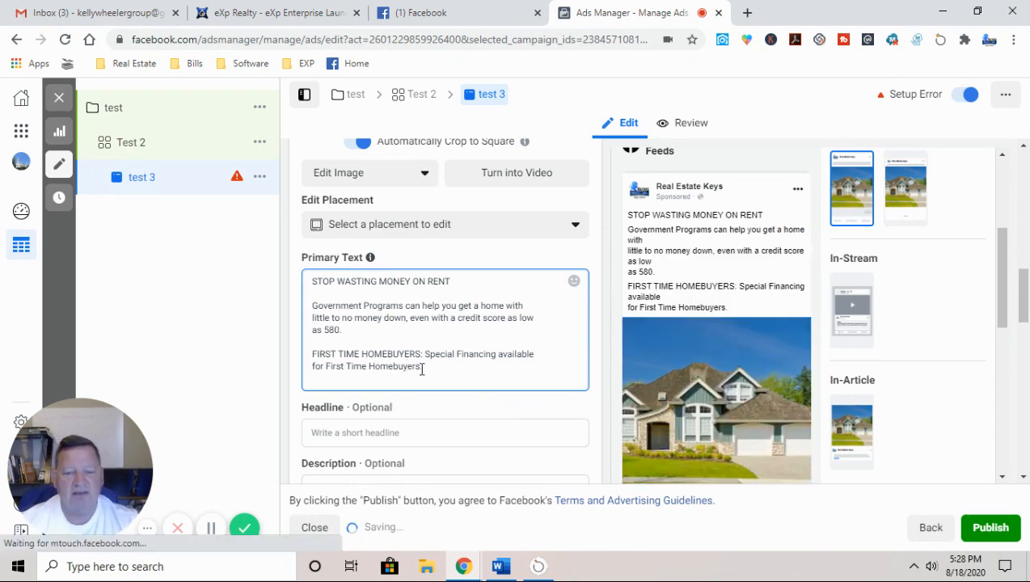
left_click(429, 367)
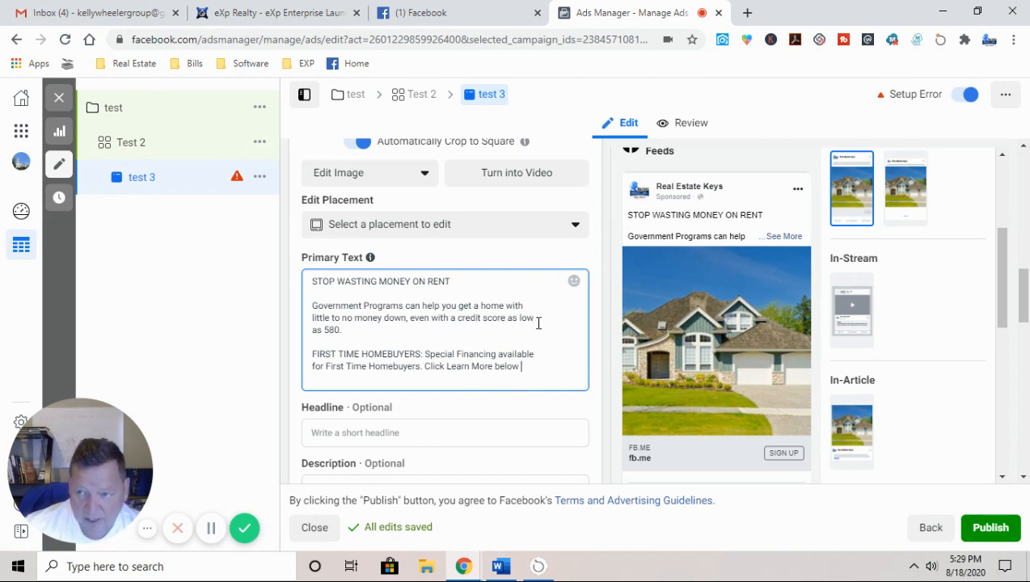
Step: Copy a pointing-down hand emoji from the emoji picker and return to the ad editor
left_click(747, 41)
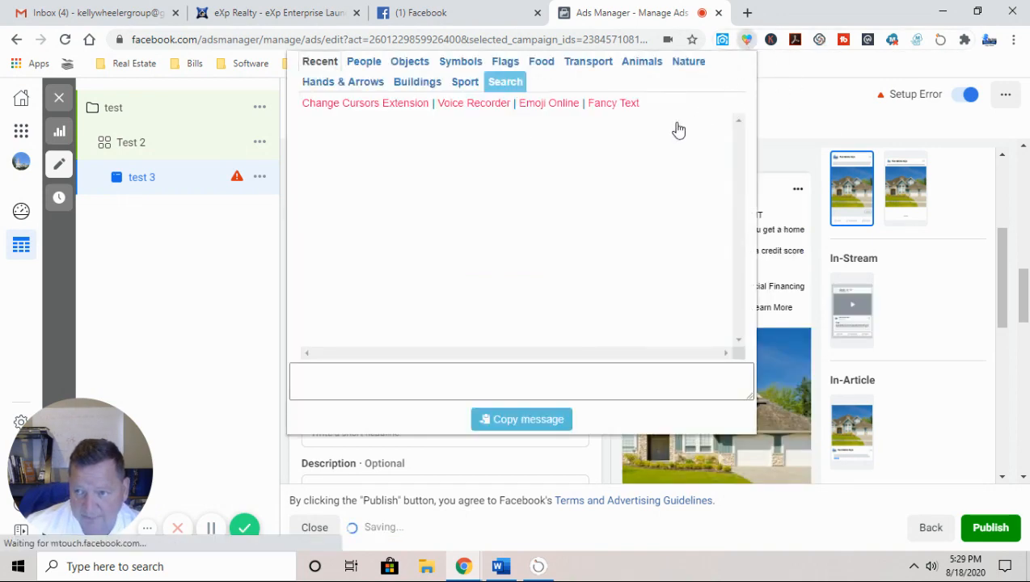
left_click(408, 139)
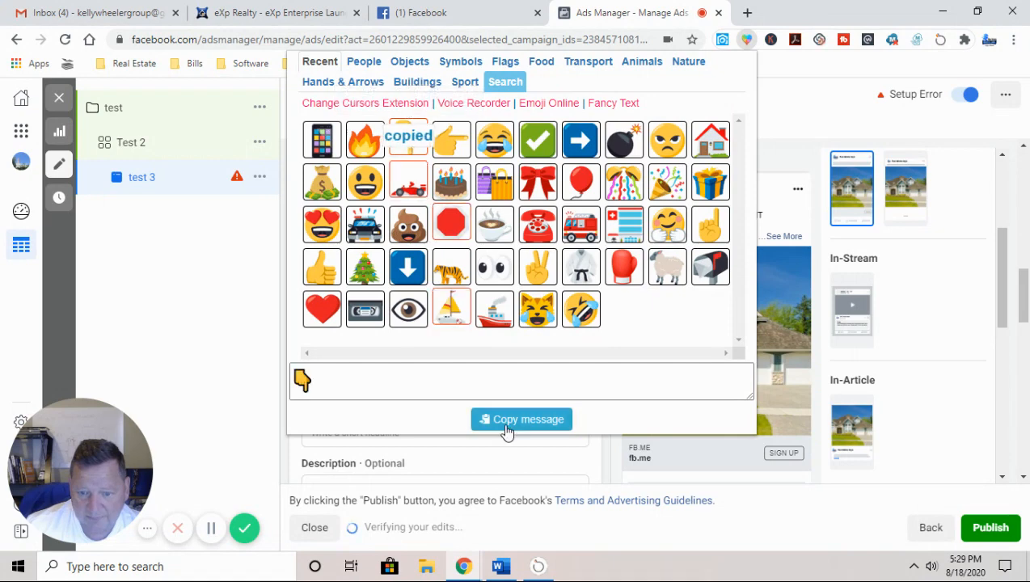
left_click(489, 419)
left_click(422, 461)
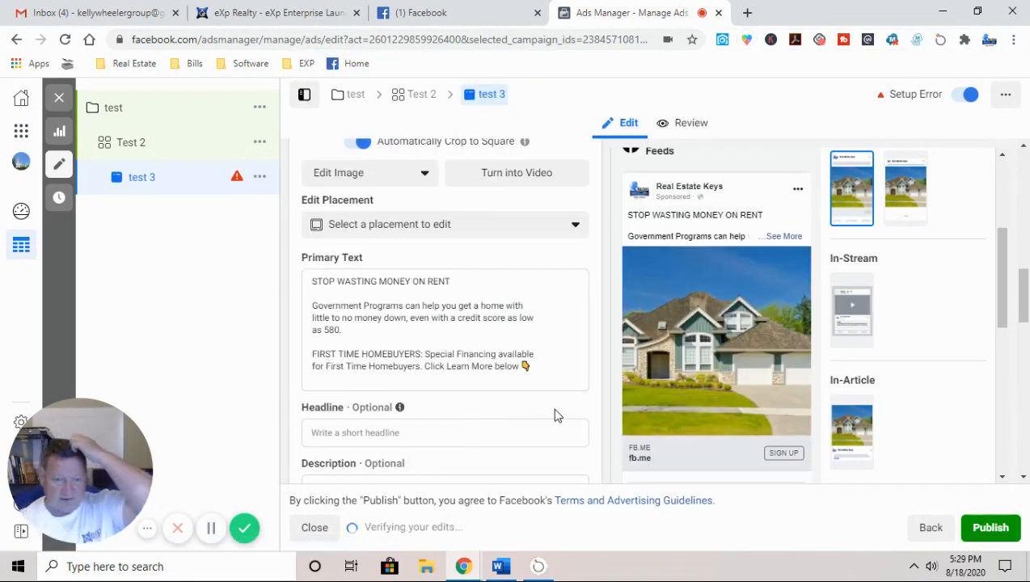
left_click(502, 568)
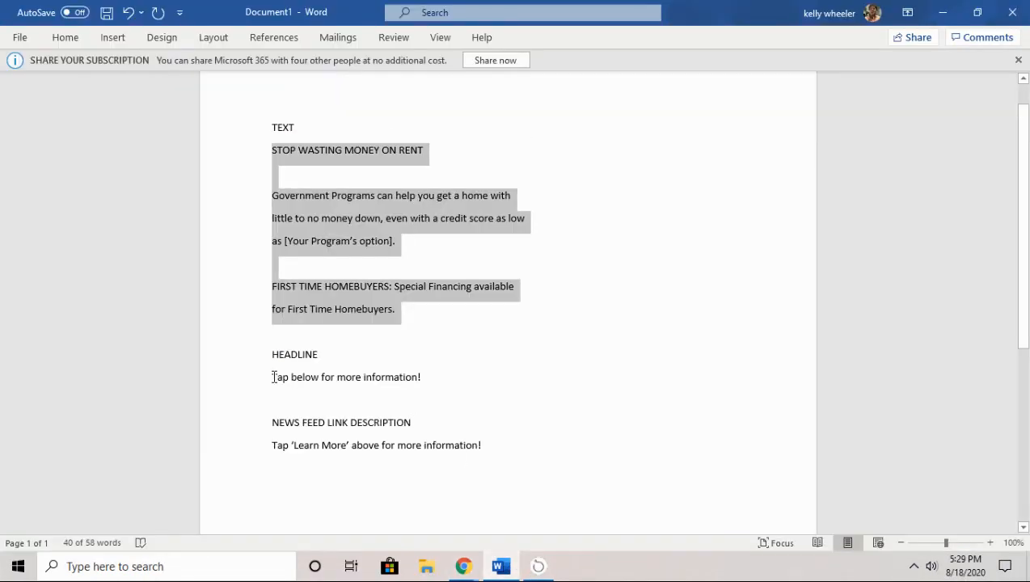
left_click(463, 566)
left_click(455, 518)
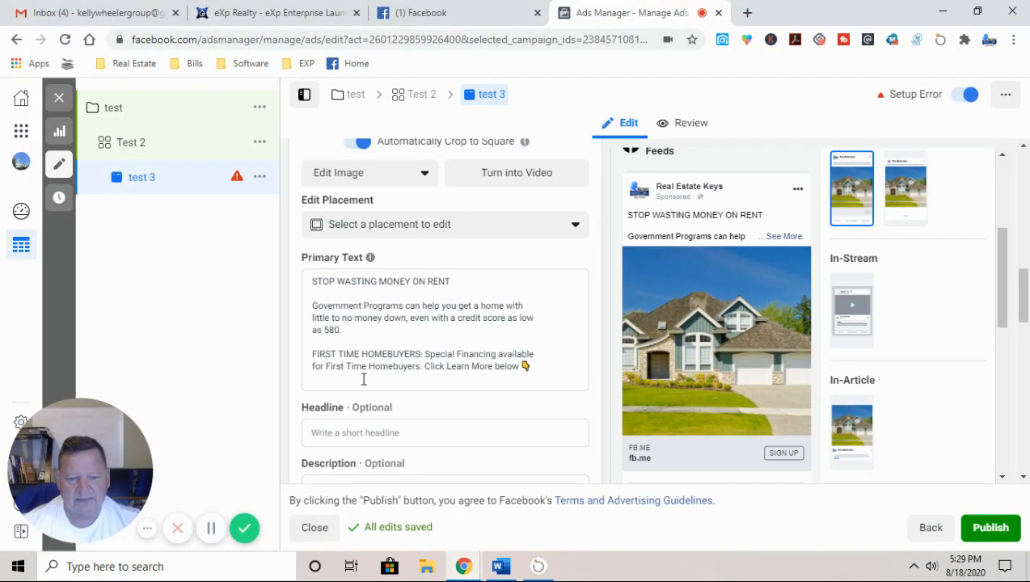
Step: Set the Headline to 'Click learn More' followed by three right-pointing hand emojis
left_click(350, 432)
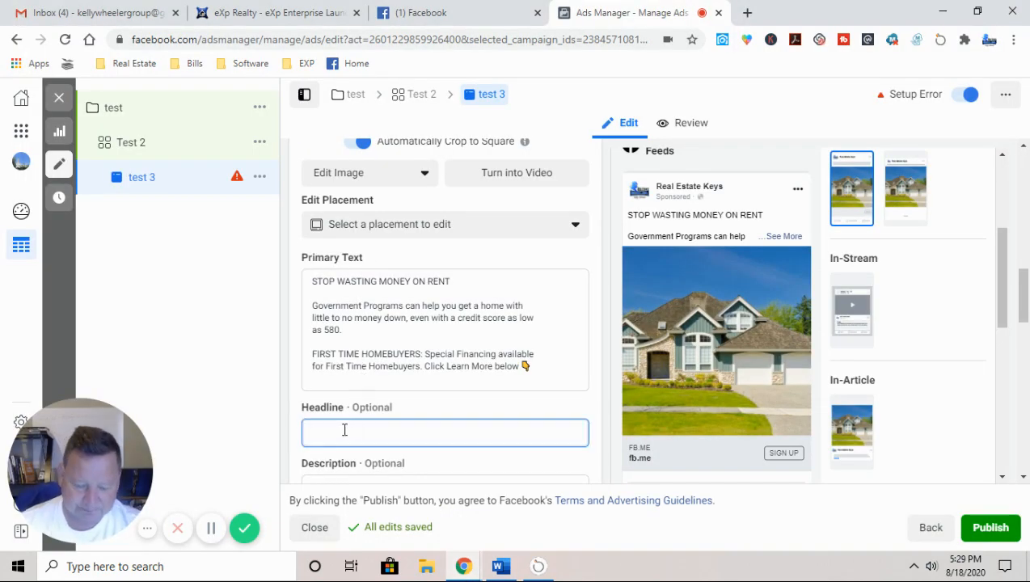
type("Clic")
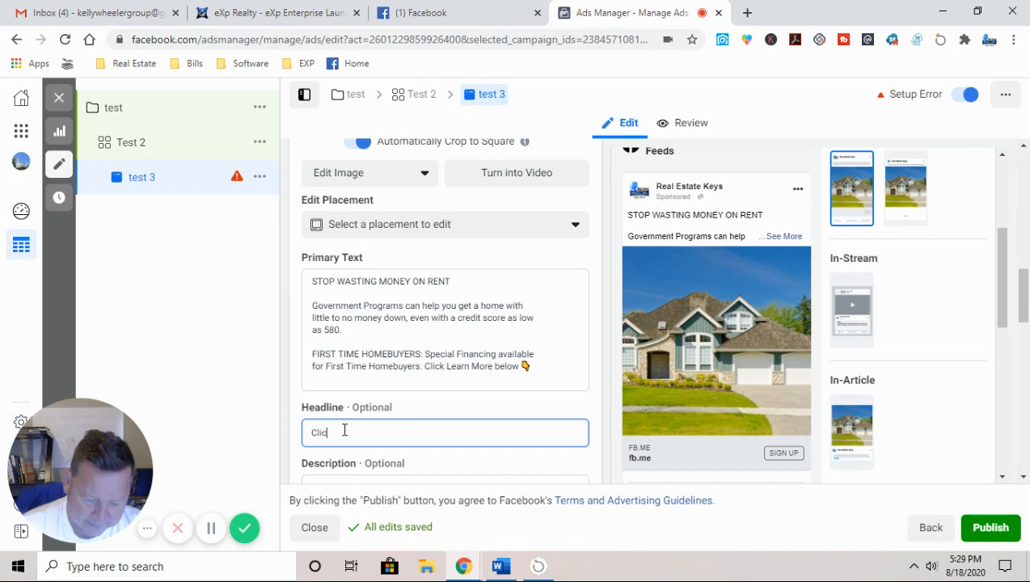
type("k learn ")
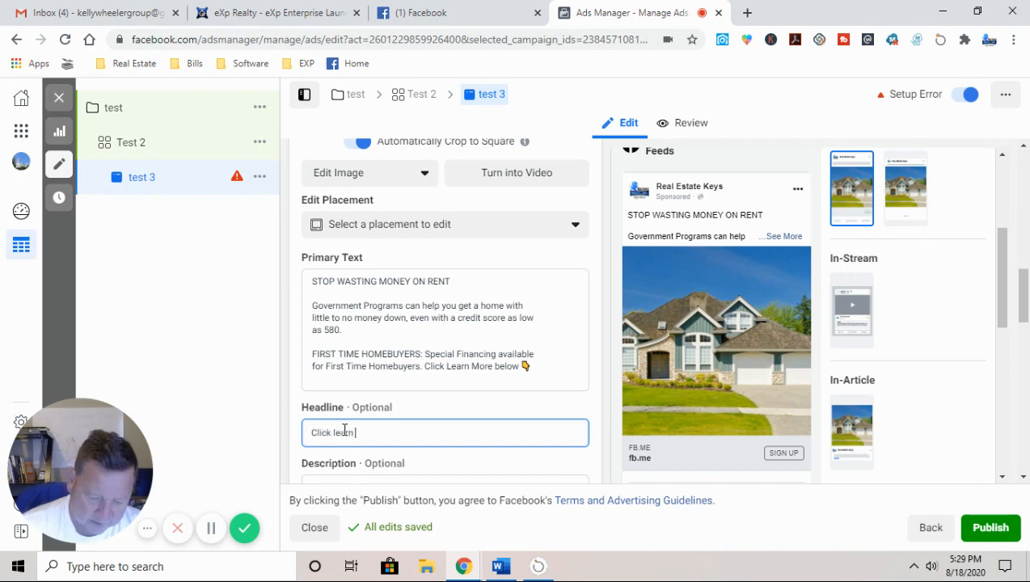
type("More")
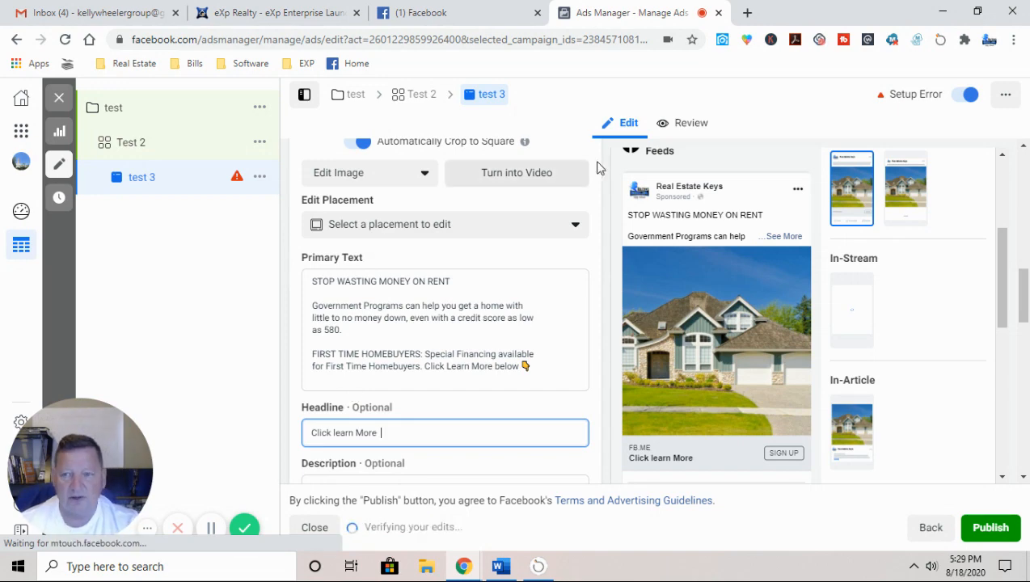
left_click(747, 39)
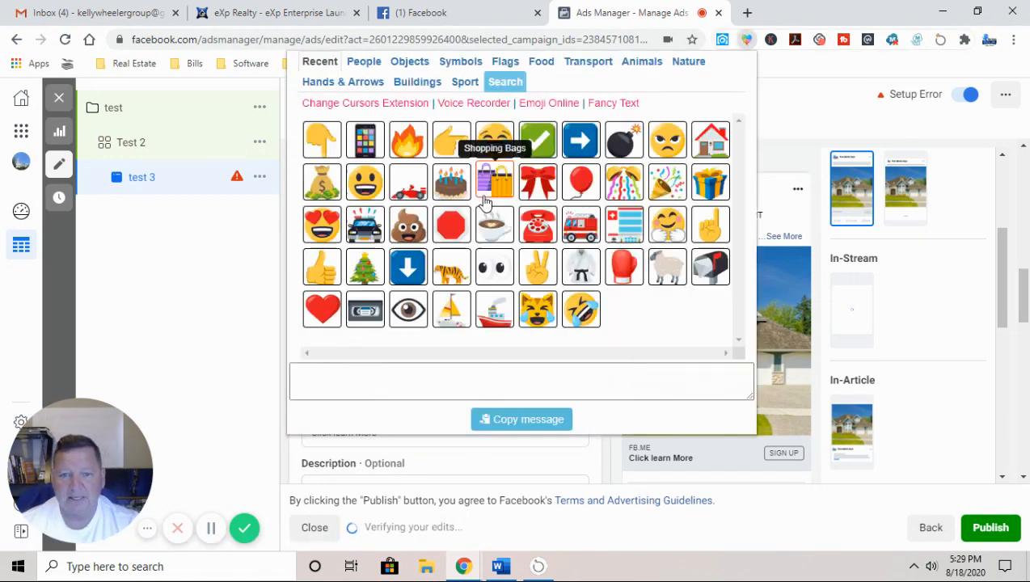
left_click(452, 142)
left_click(451, 142)
left_click(451, 143)
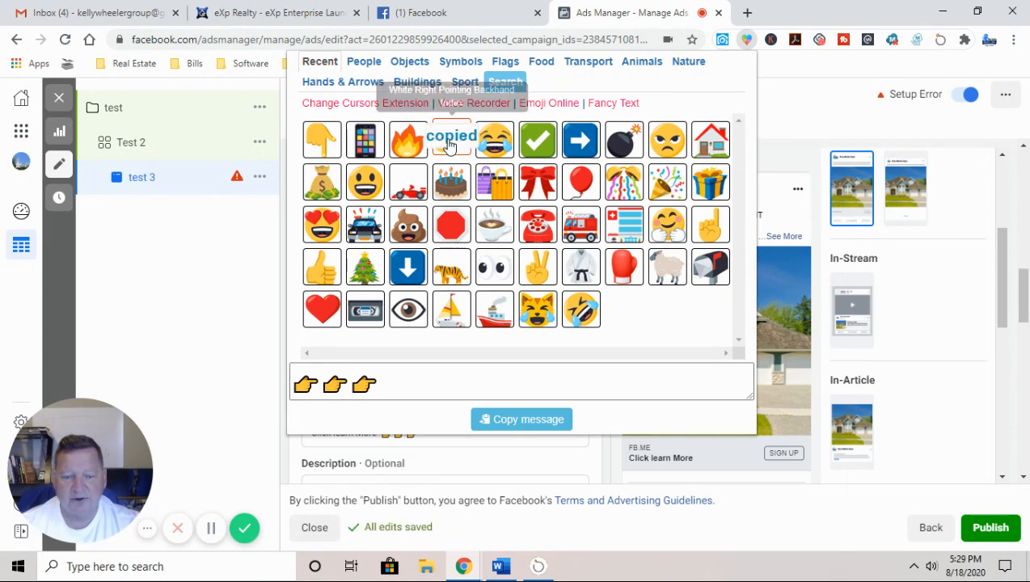
left_click(534, 429)
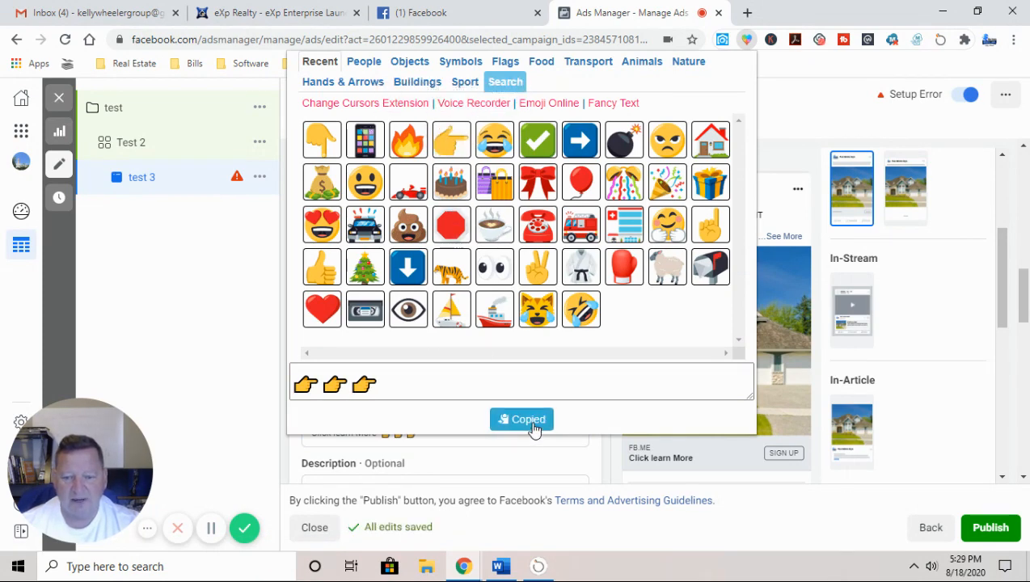
left_click(399, 445)
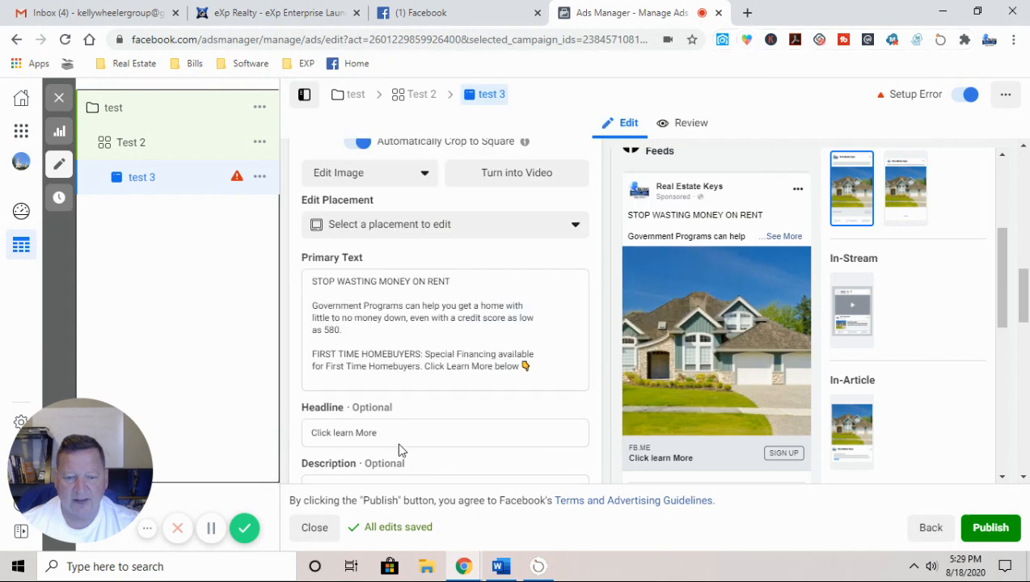
left_click(396, 436)
right_click(397, 433)
left_click(422, 315)
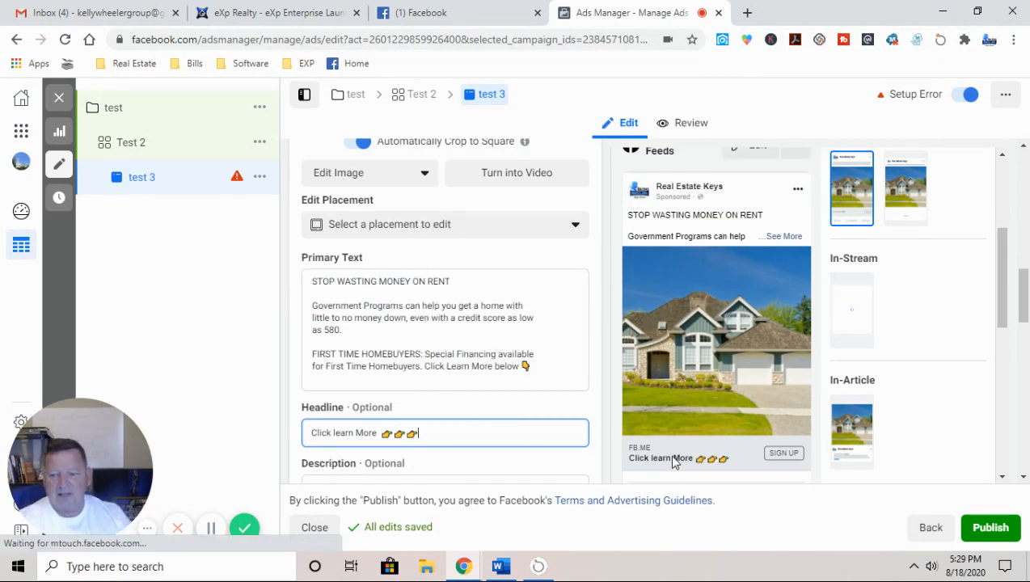
scroll(283, 461, "down", 2)
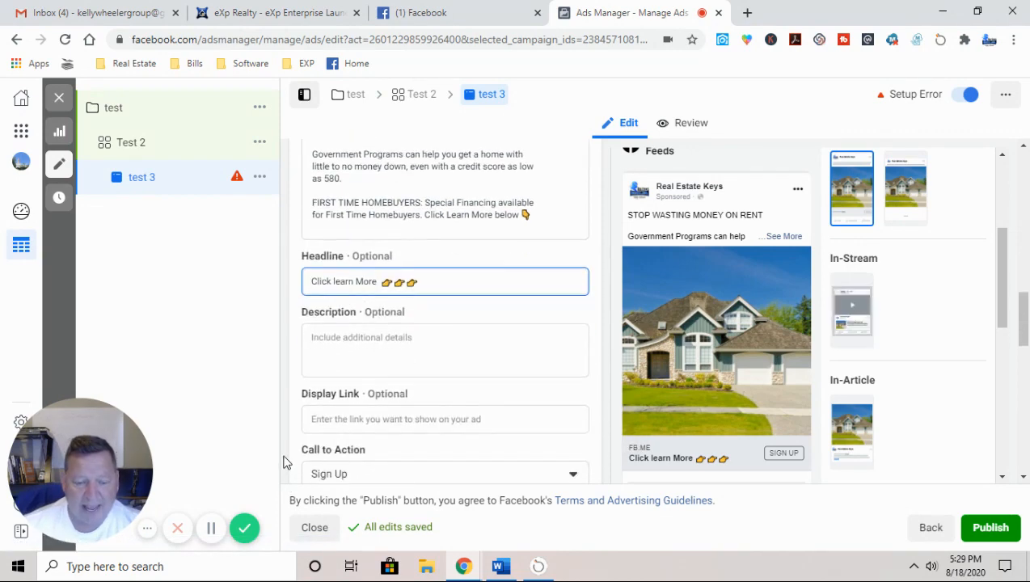
Step: Choose Learn More in the Call to Action dropdown in place of Sign Up
scroll(283, 461, "down", 1)
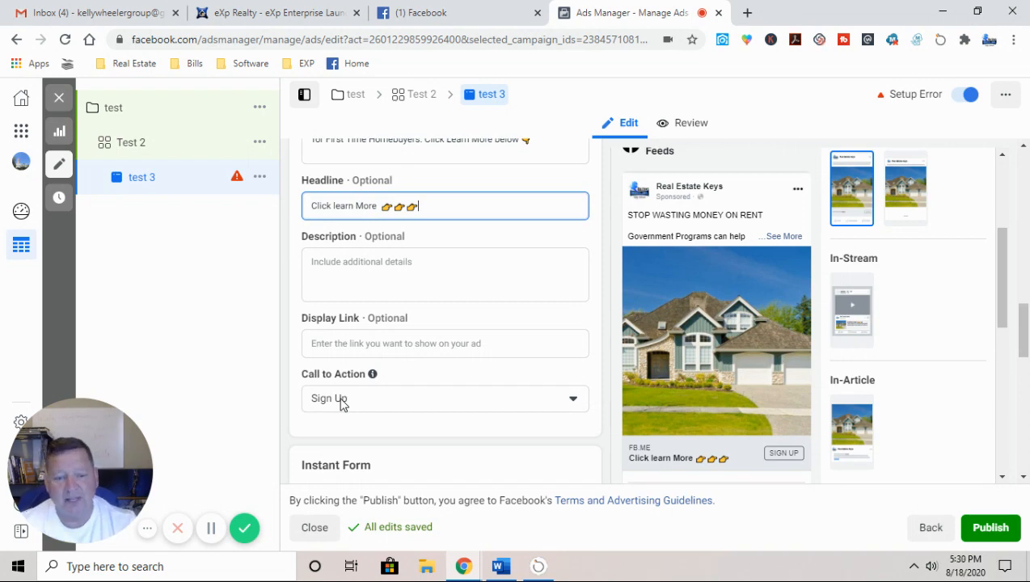
left_click(341, 400)
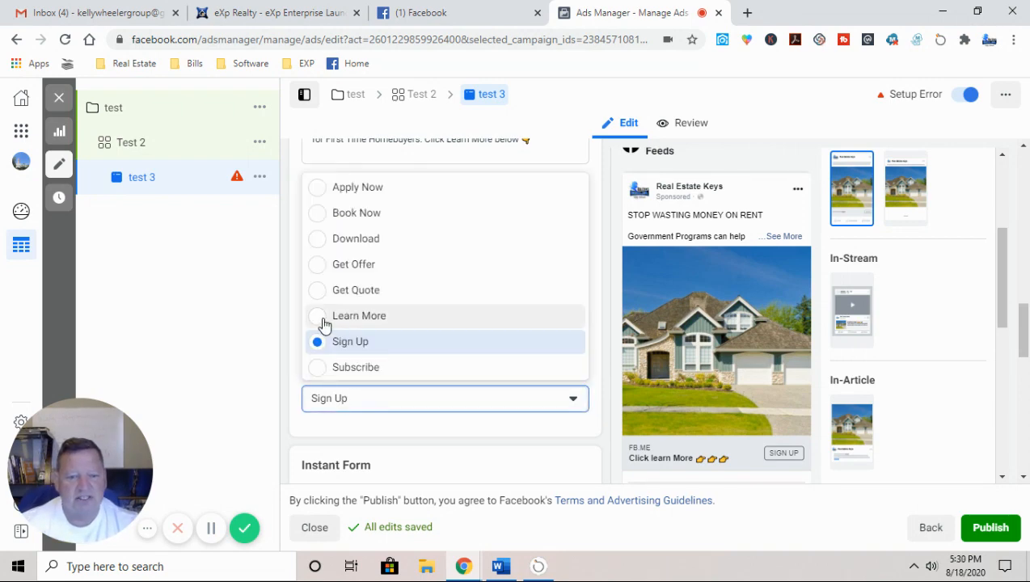
left_click(323, 323)
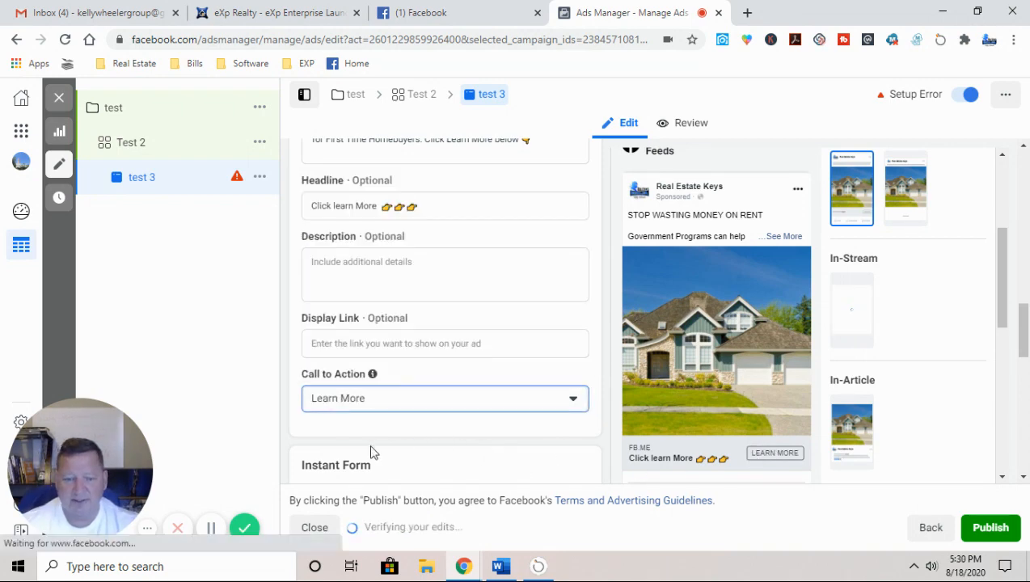
scroll(291, 428, "up", 1)
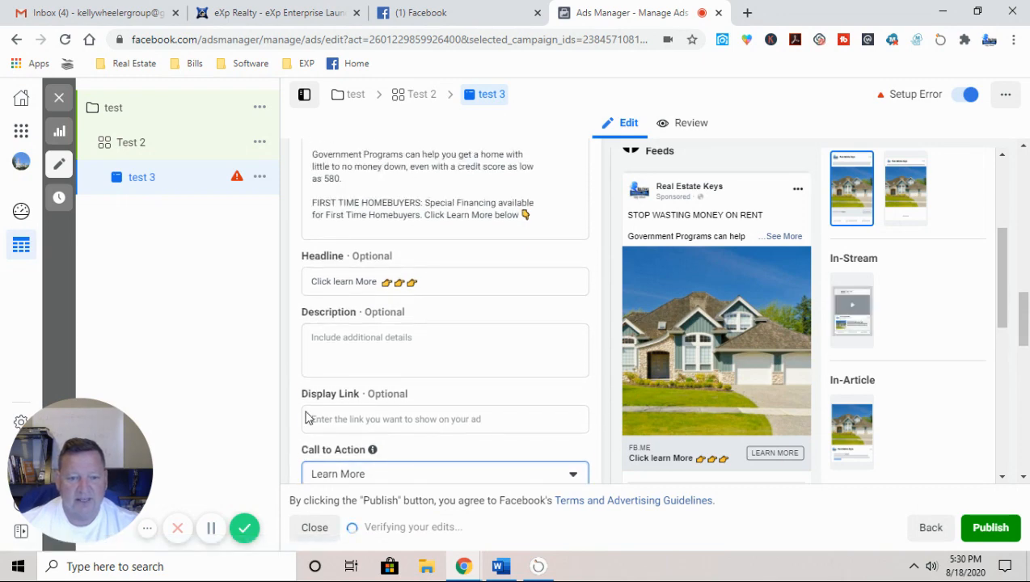
left_click(501, 566)
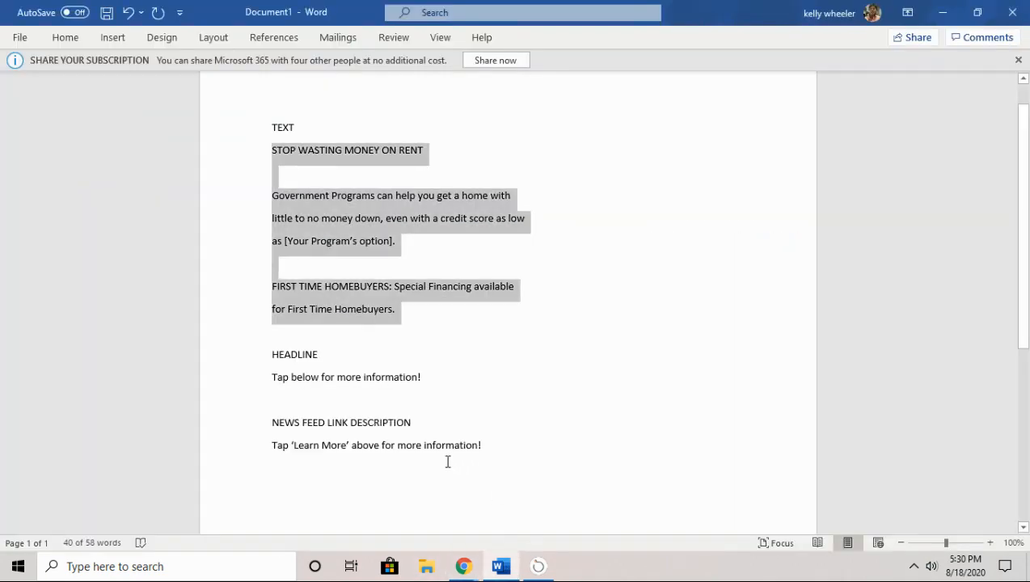
scroll(448, 461, "down", 2)
scroll(380, 420, "down", 1)
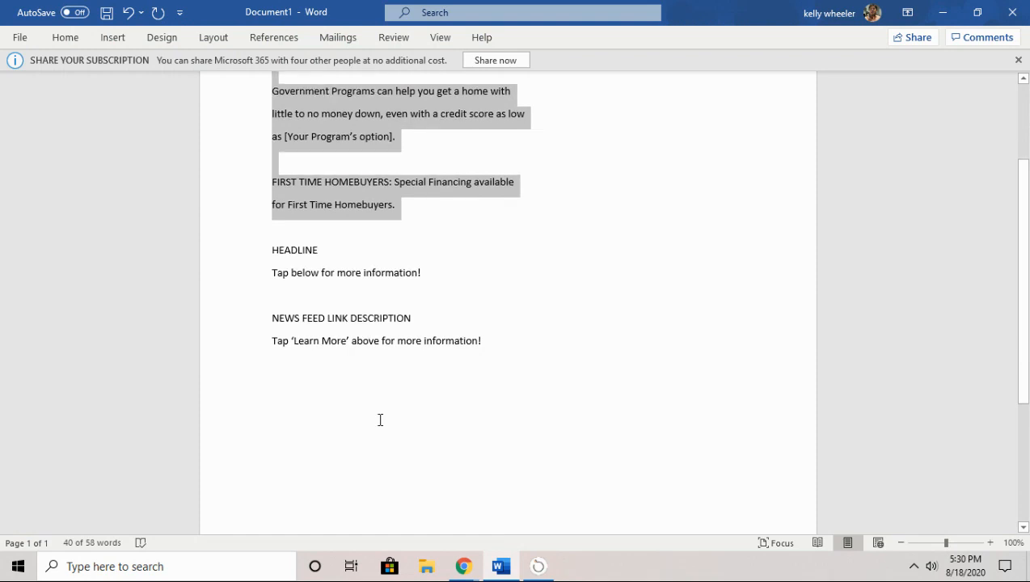
scroll(368, 420, "down", 5)
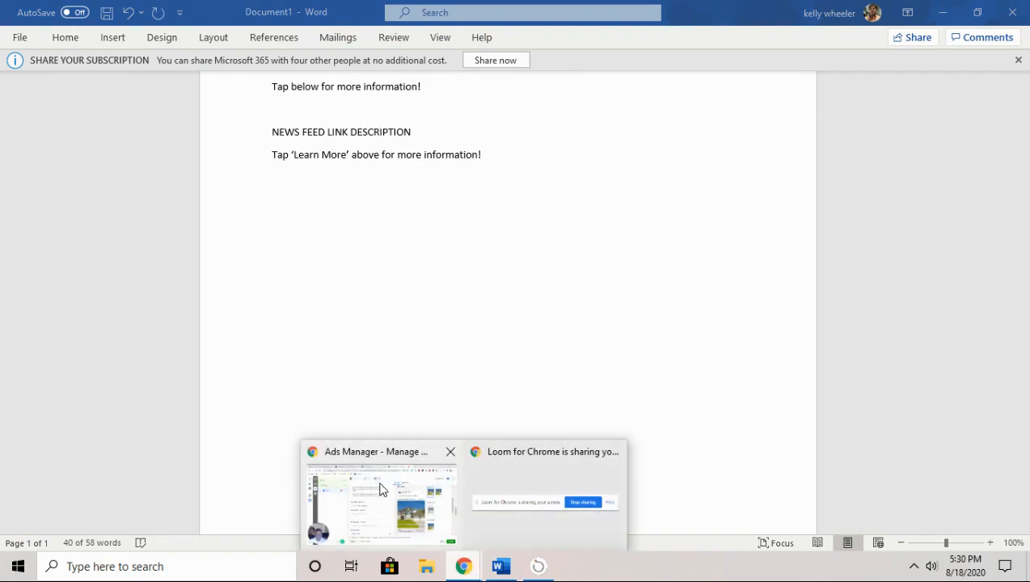
left_click(380, 485)
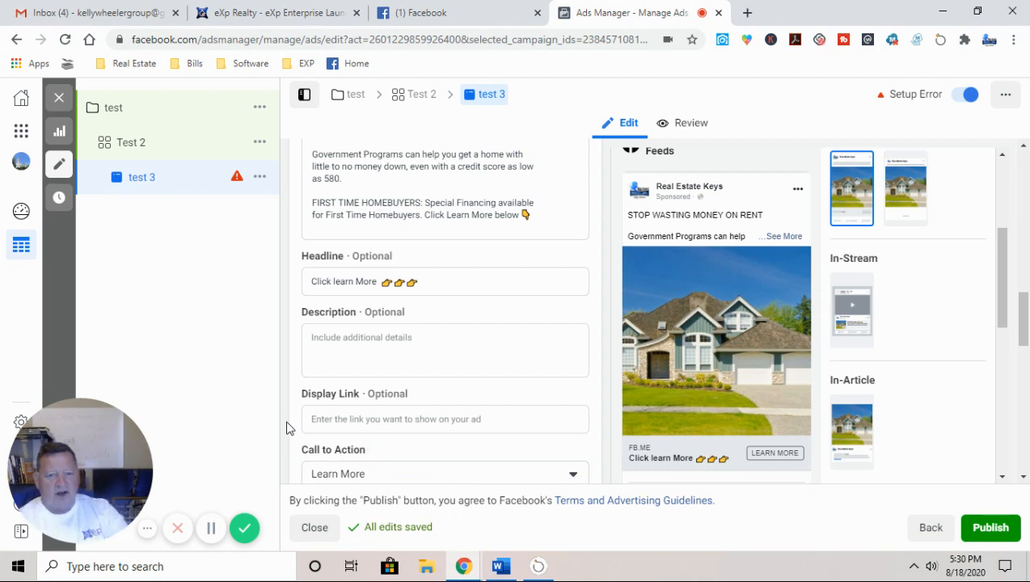
left_click(340, 343)
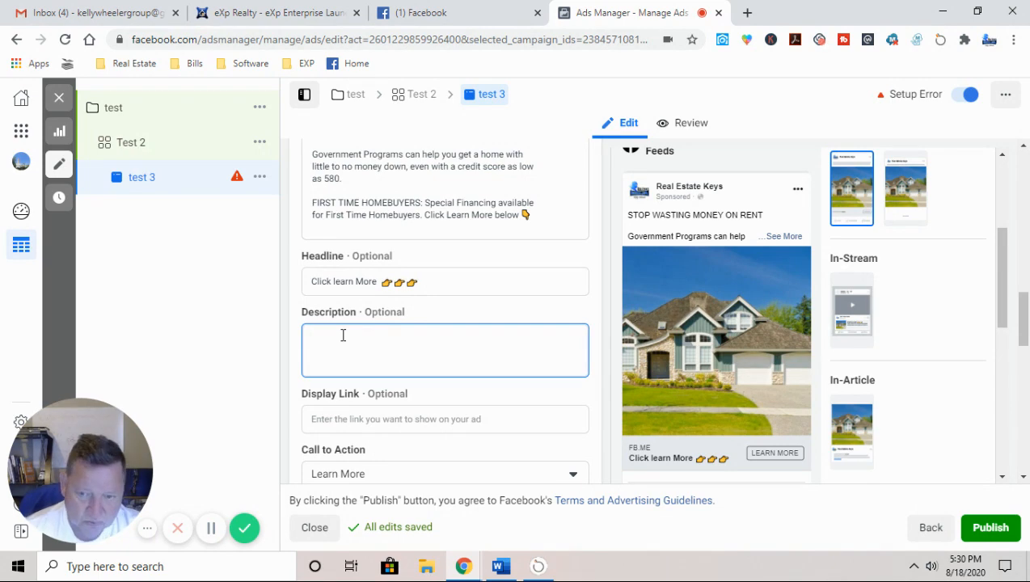
type("Spec")
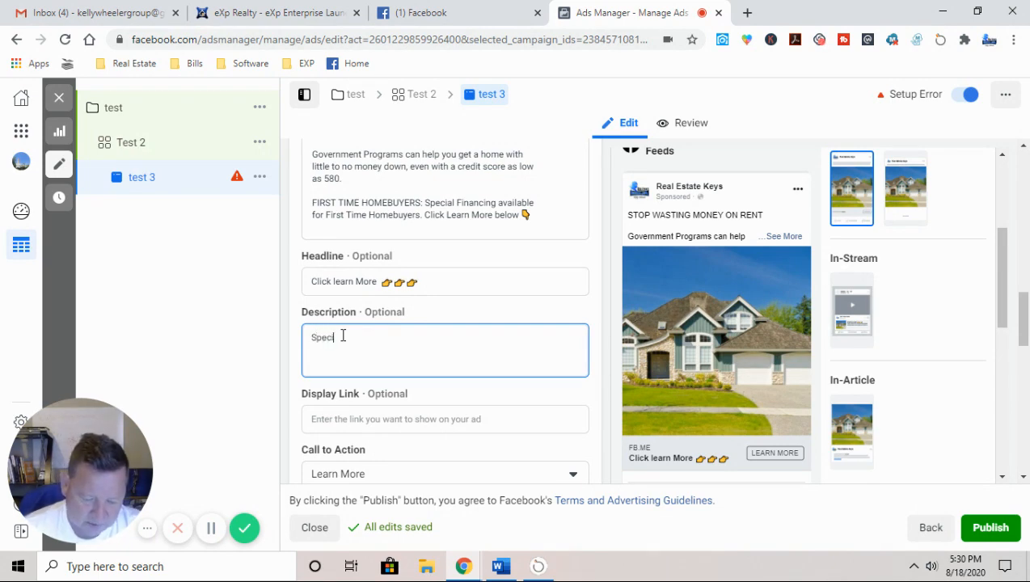
type("ial home ")
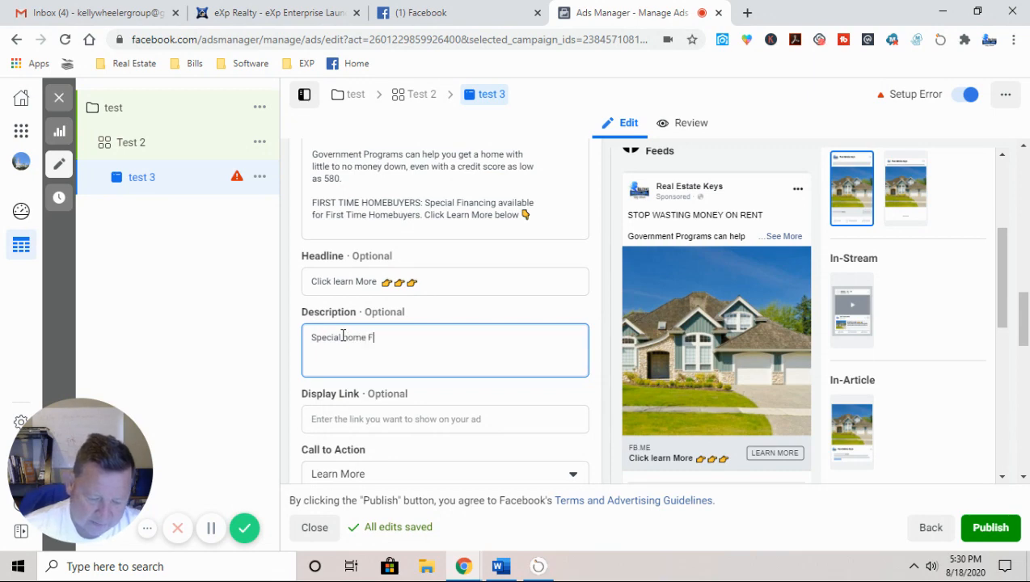
type("Finance")
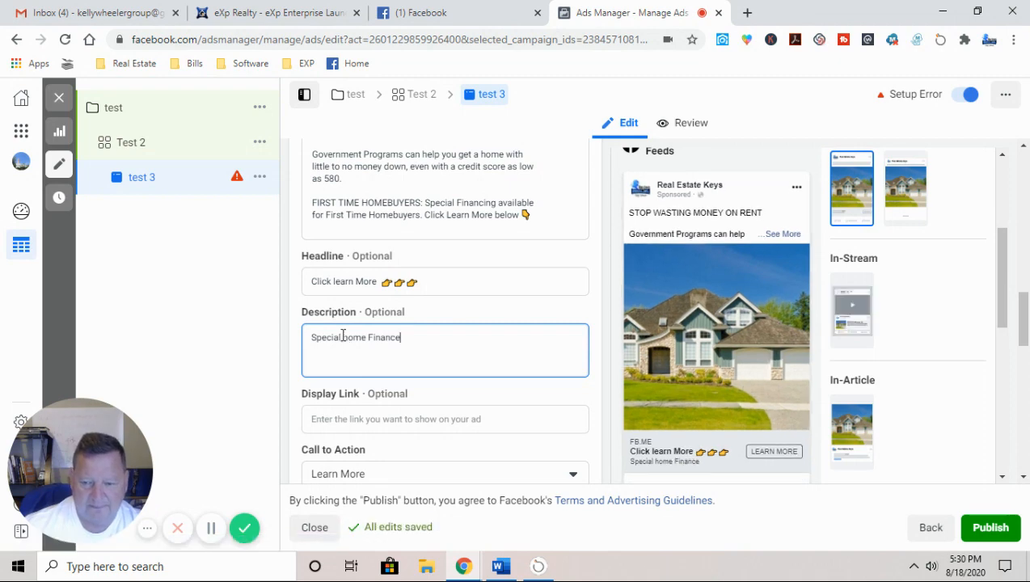
key("BackSpace")
key("BackSpace")
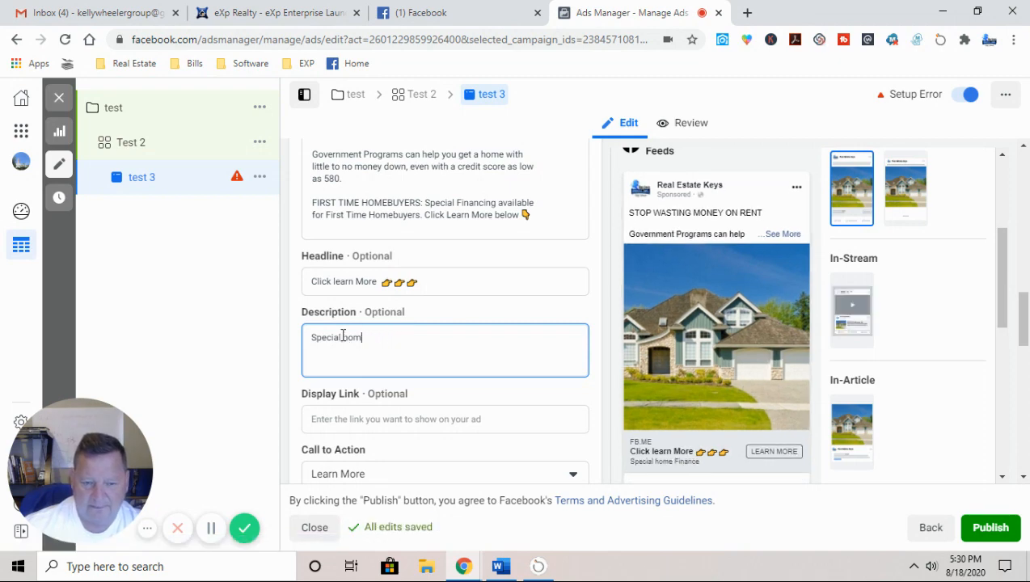
type("e ")
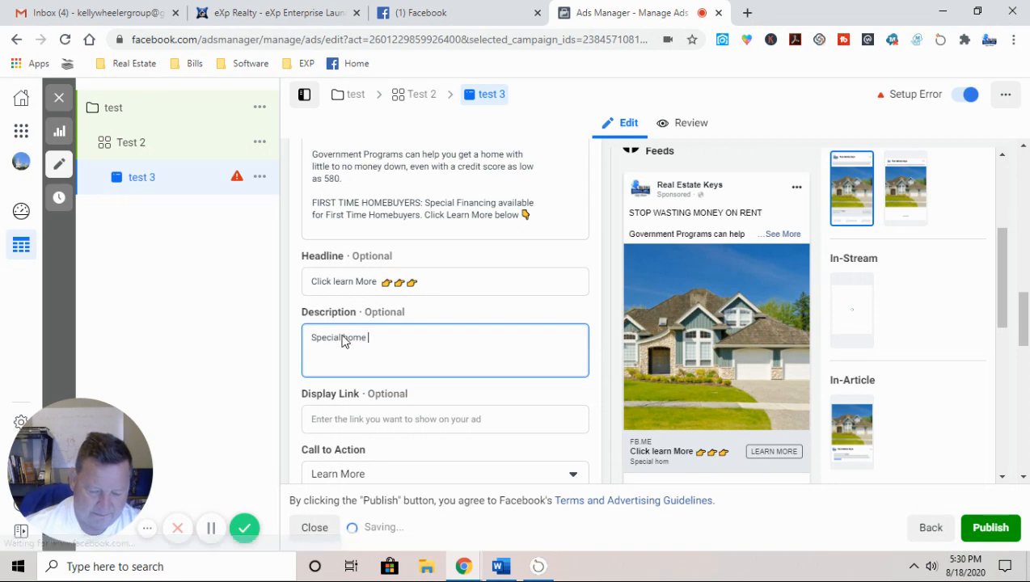
type("PROGRAMS")
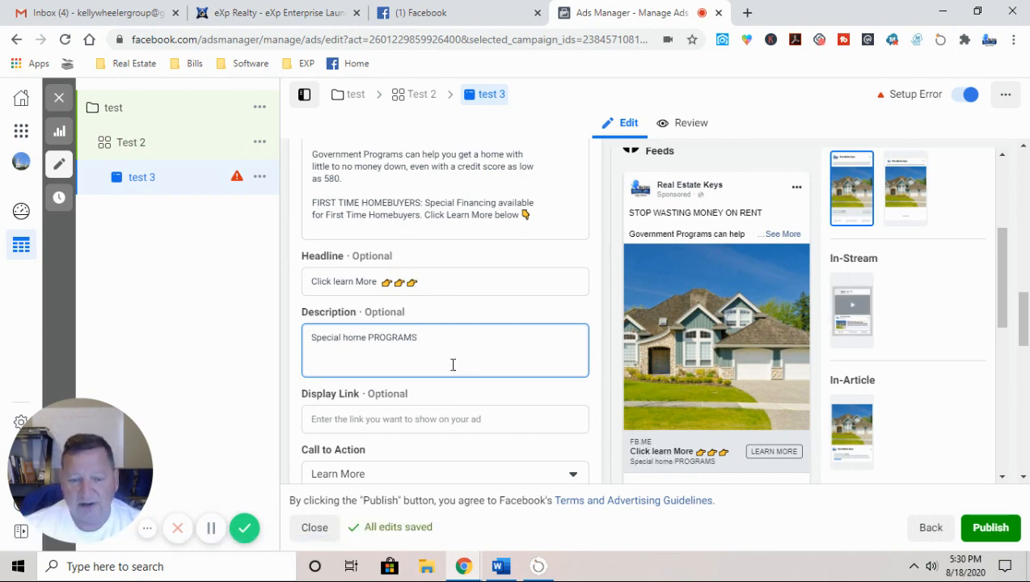
left_click_drag(437, 340, 171, 299)
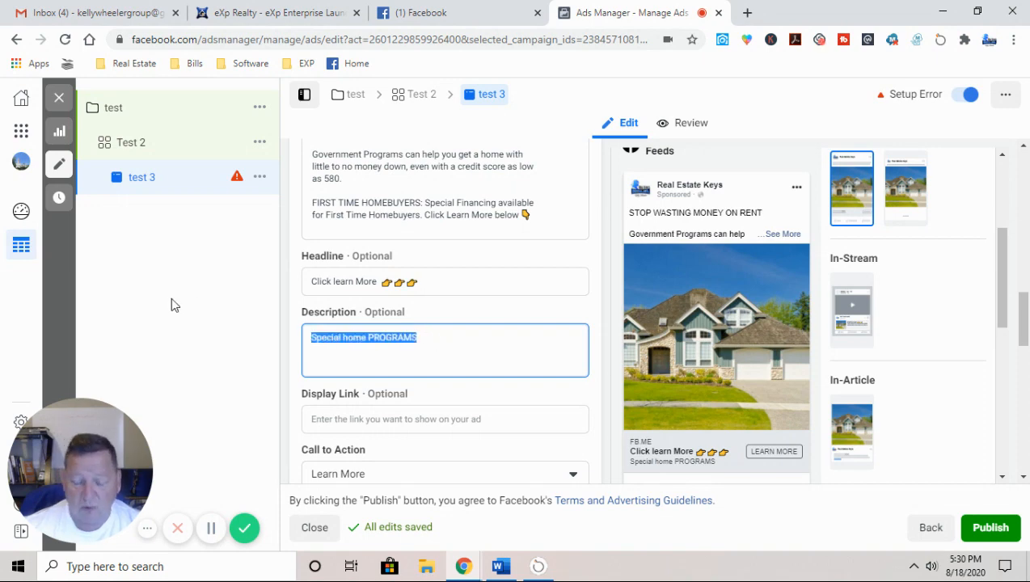
key("BackSpace")
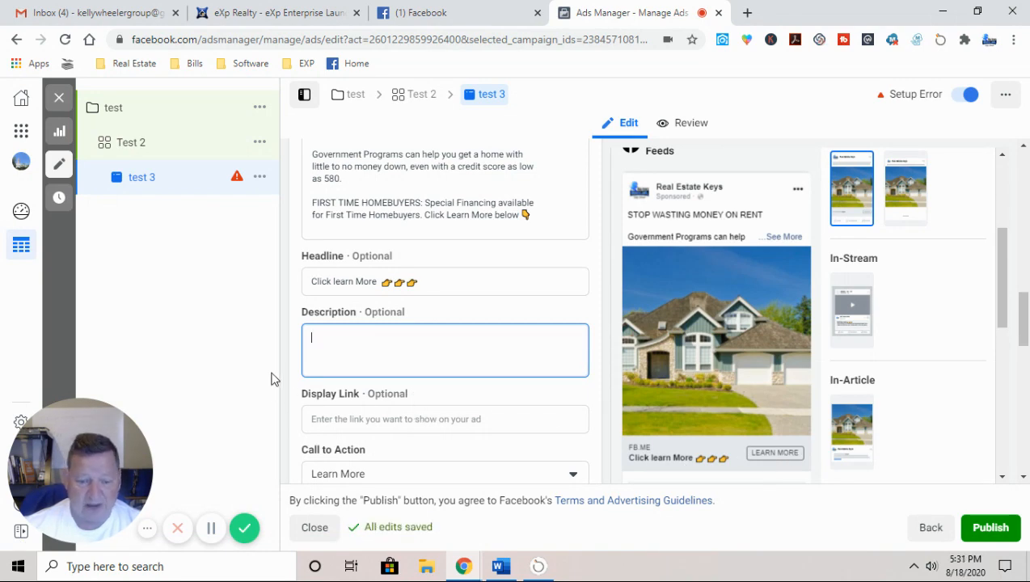
Step: Scroll to the Instant Form section and start a new lead form with Create Lead Form
scroll(290, 426, "down", 1)
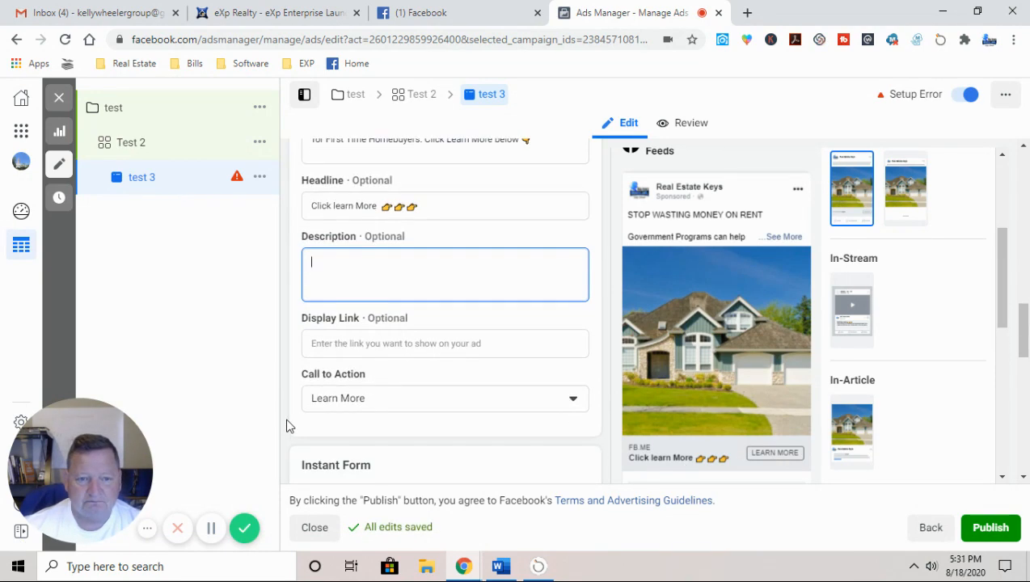
scroll(289, 426, "down", 2)
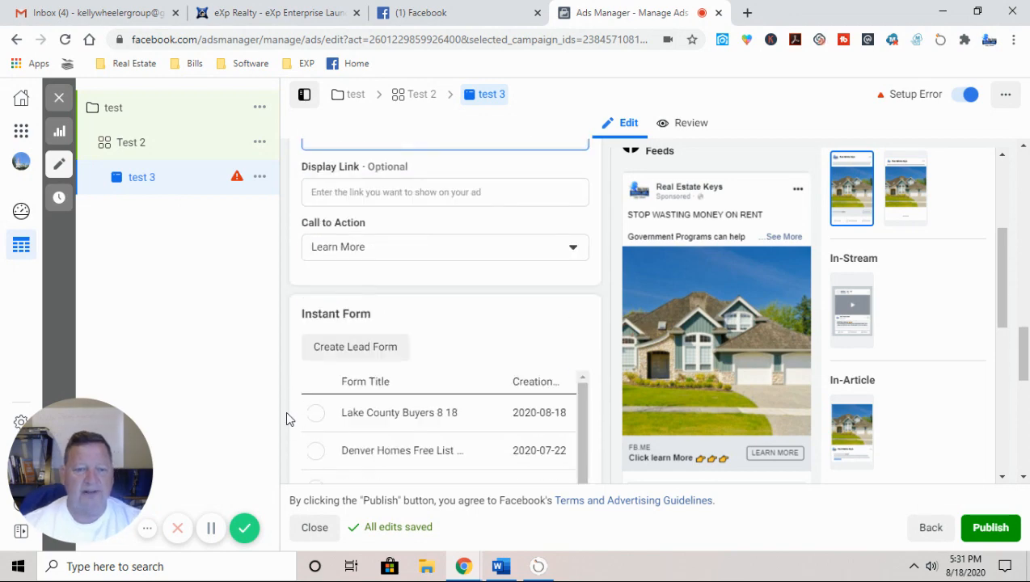
scroll(286, 413, "down", 1)
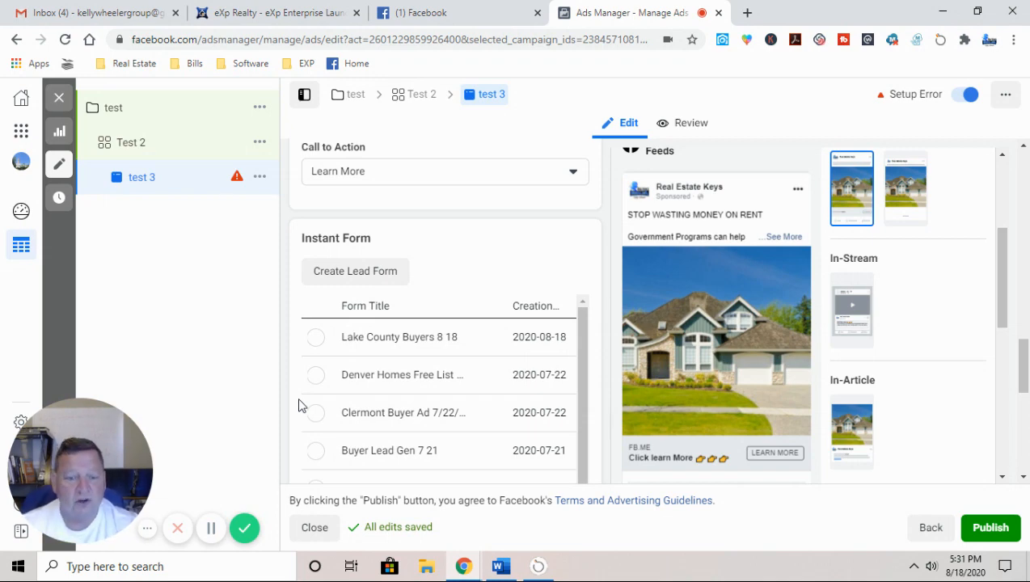
left_click(357, 272)
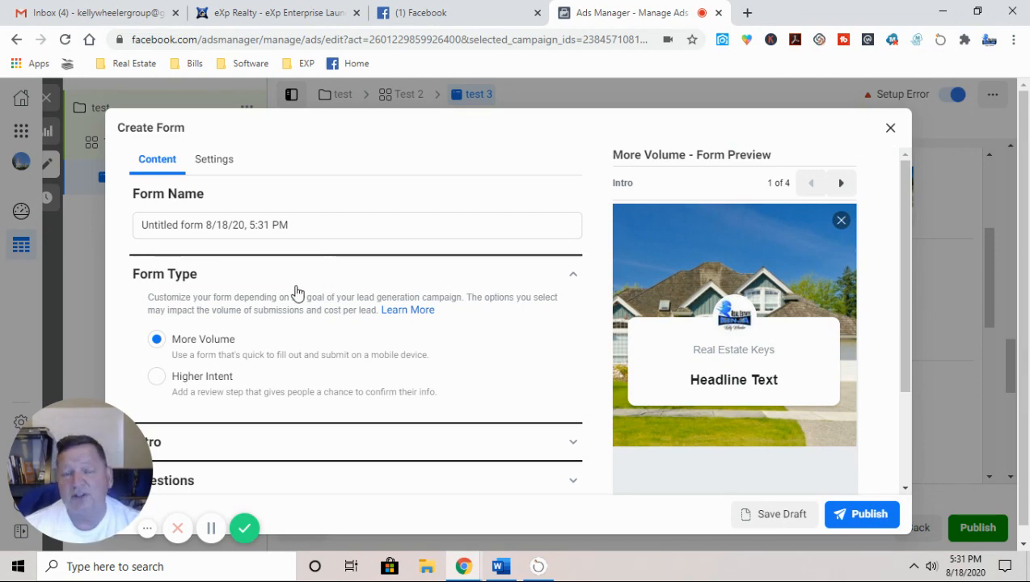
Step: Replace the default form name with 'Test Buyer 8 18'
left_click_drag(297, 225, 72, 242)
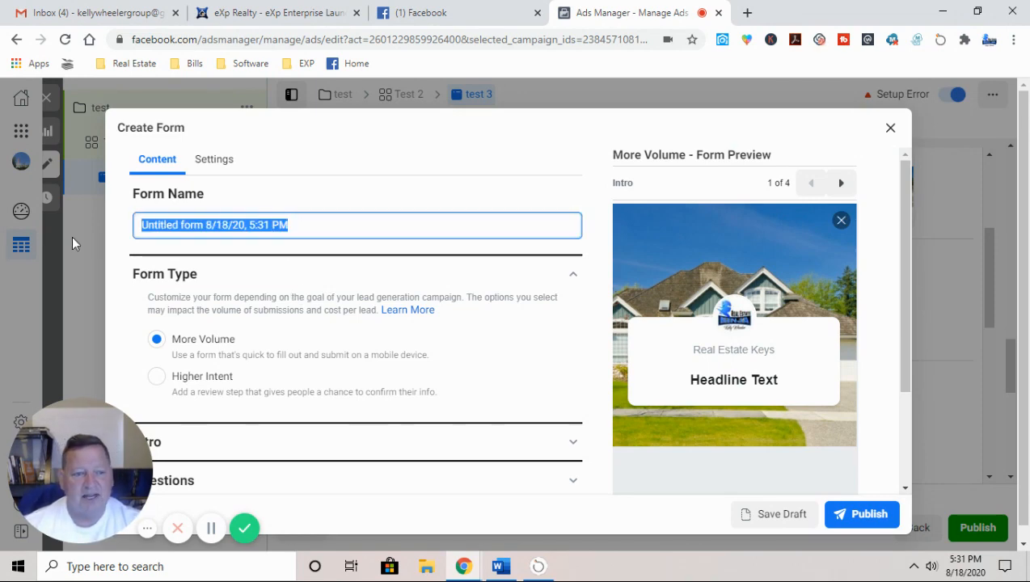
key("BackSpace")
type("T")
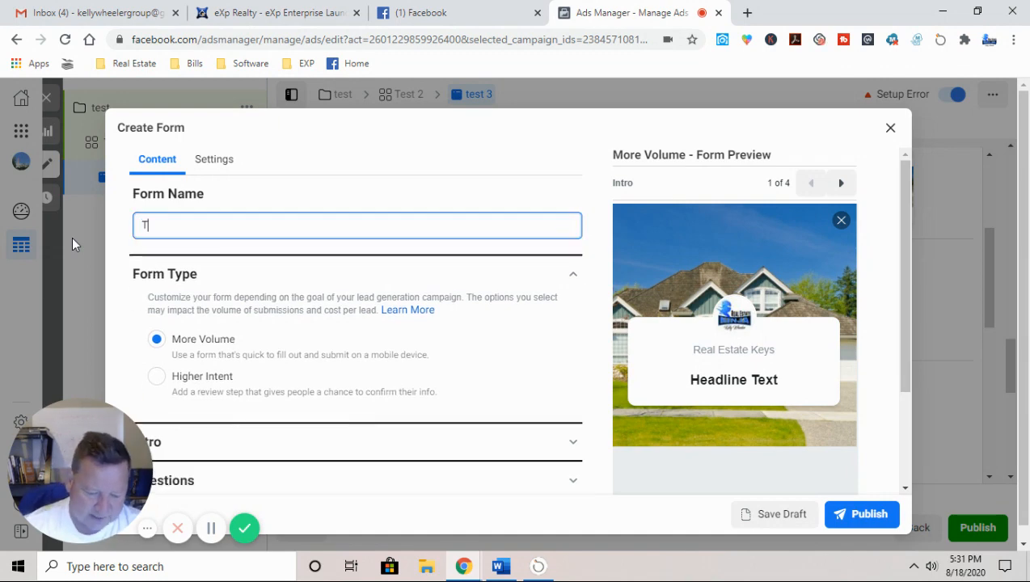
type("est Buyer ")
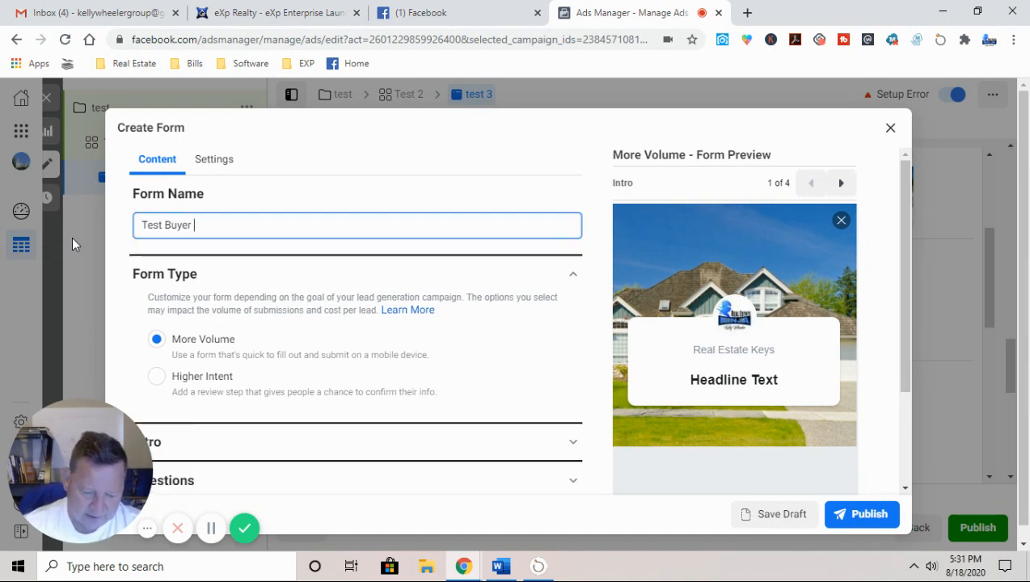
type("8 18")
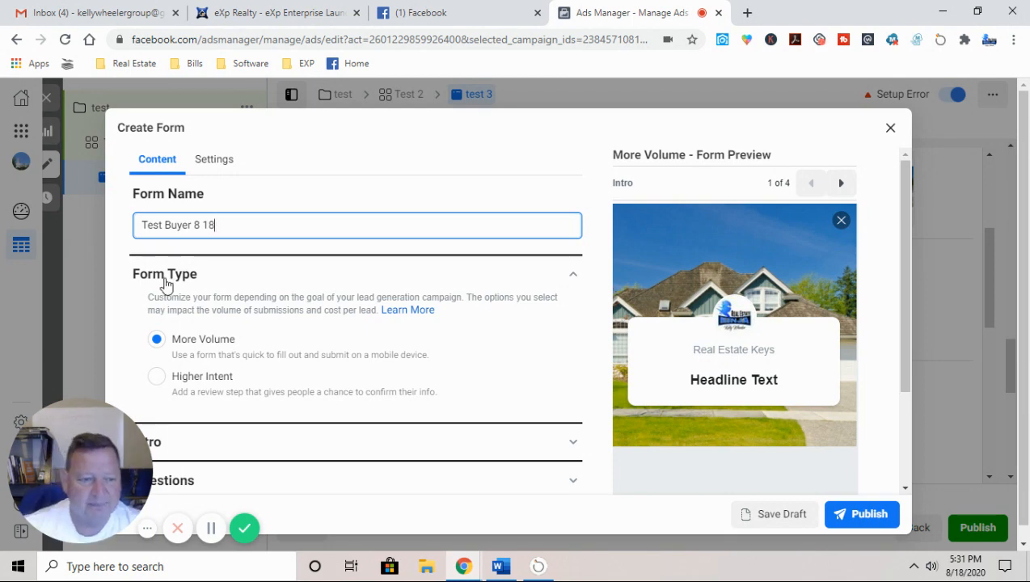
scroll(269, 320, "down", 1)
scroll(217, 344, "down", 1)
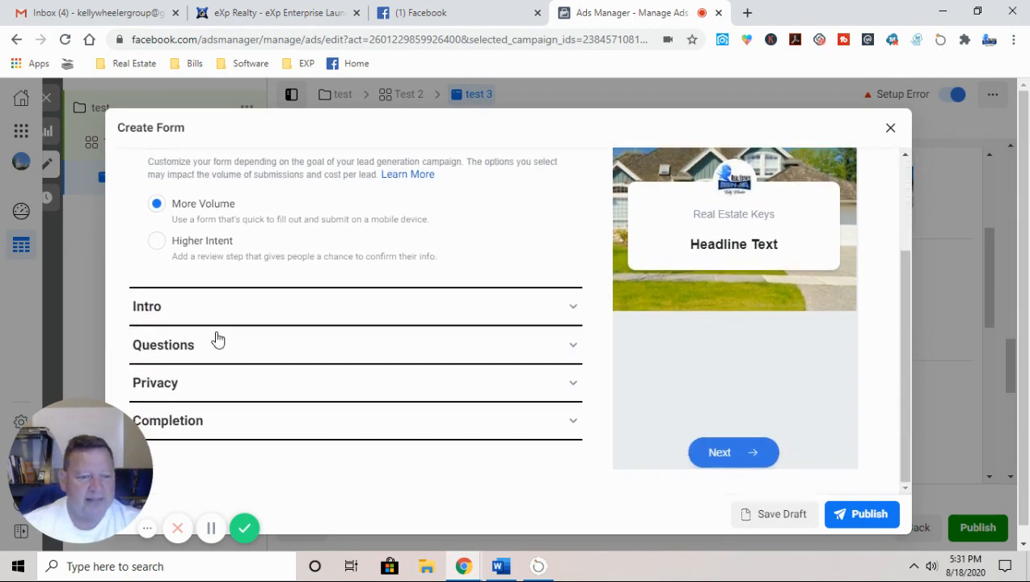
Step: Expand the Intro section and enter the greeting headline 'See All The Special Home Finance Options!'
left_click(193, 307)
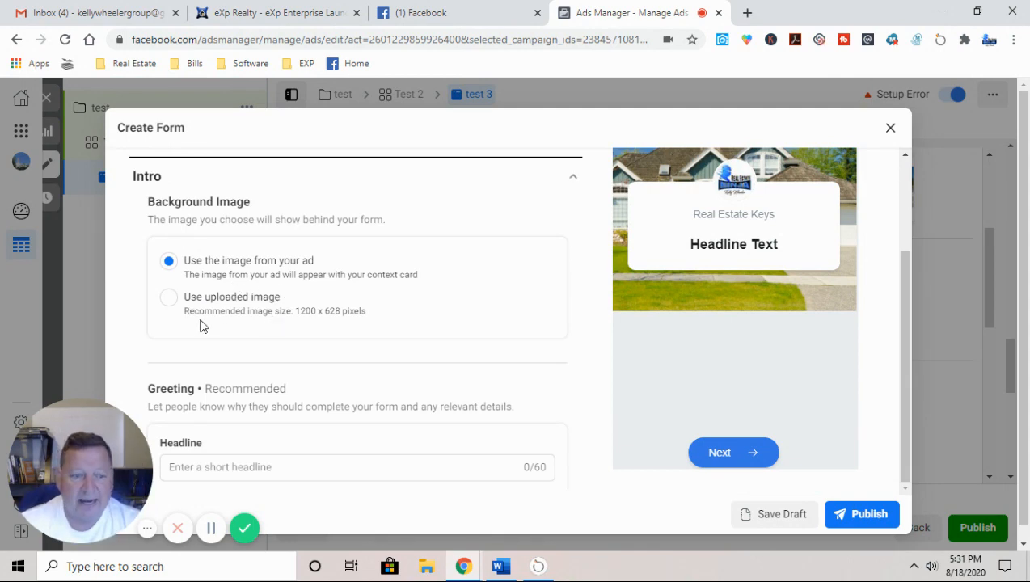
scroll(340, 373, "down", 3)
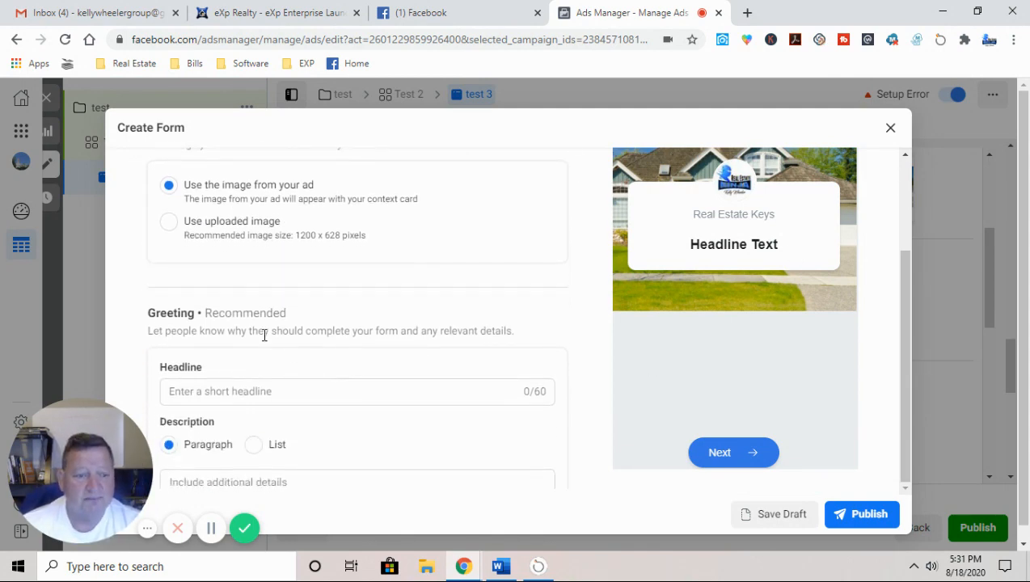
left_click(219, 235)
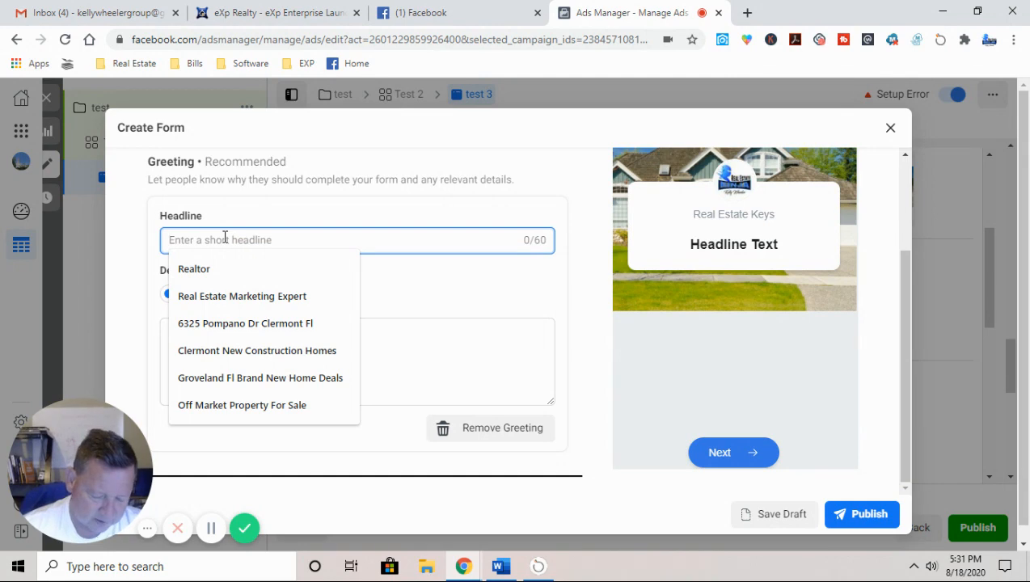
type("Se")
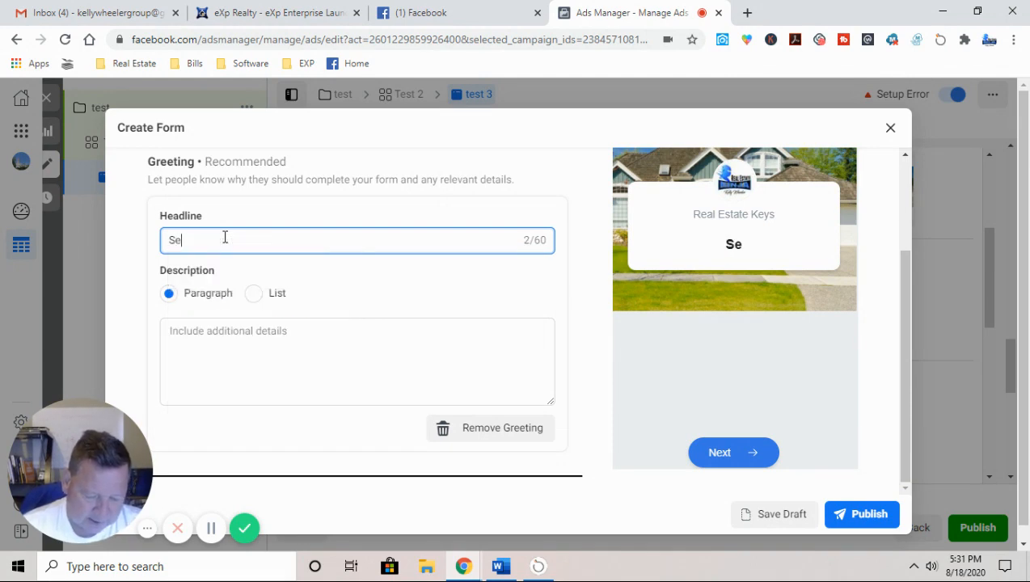
type("e All The ")
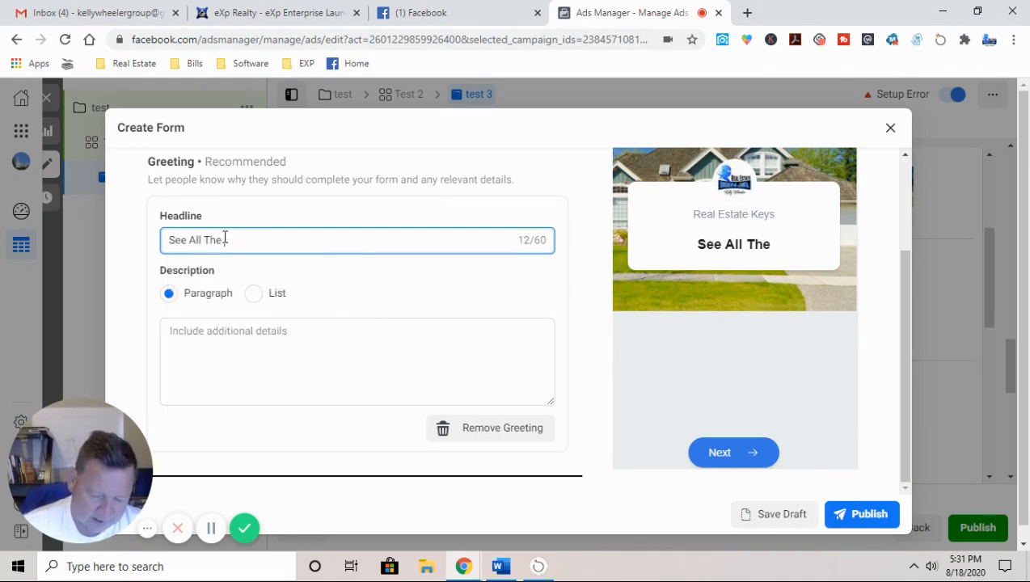
type("Speci")
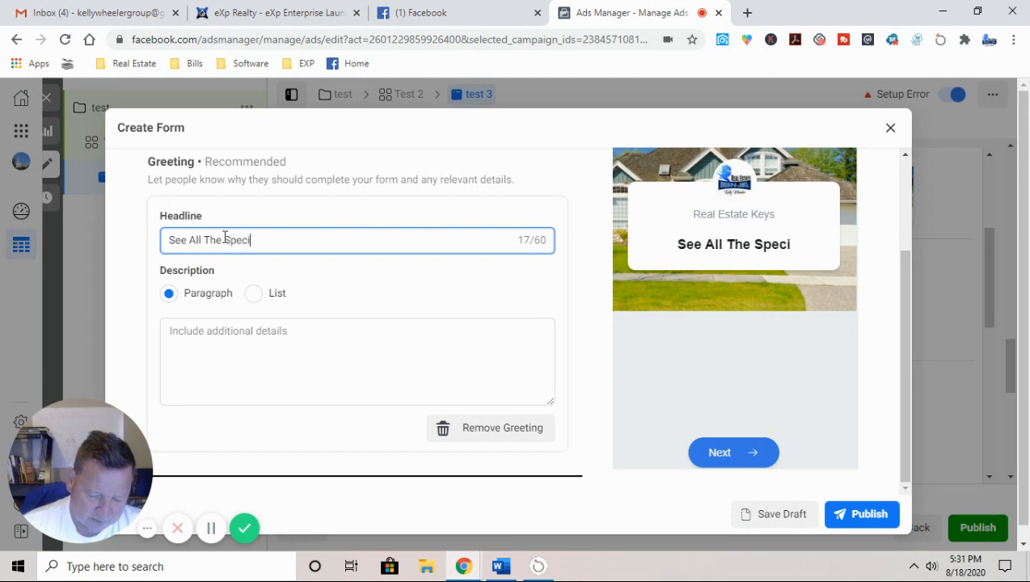
type("al Hom")
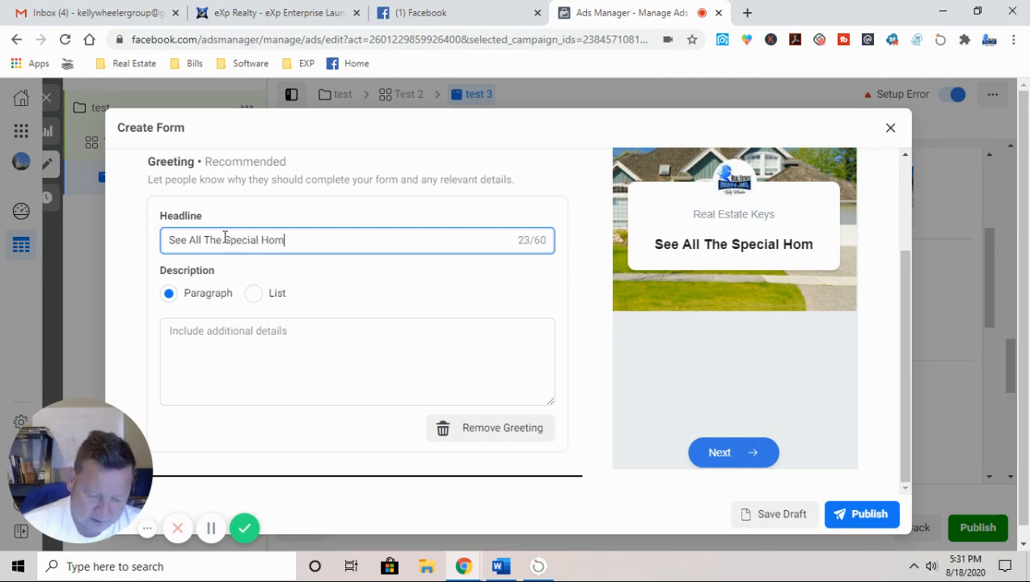
type("e Finan")
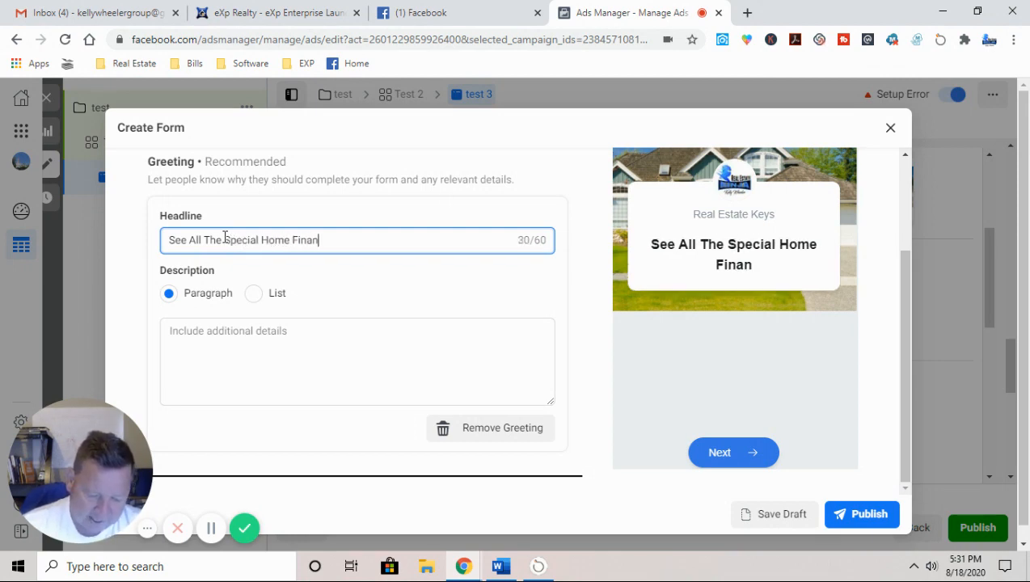
type("ce Options")
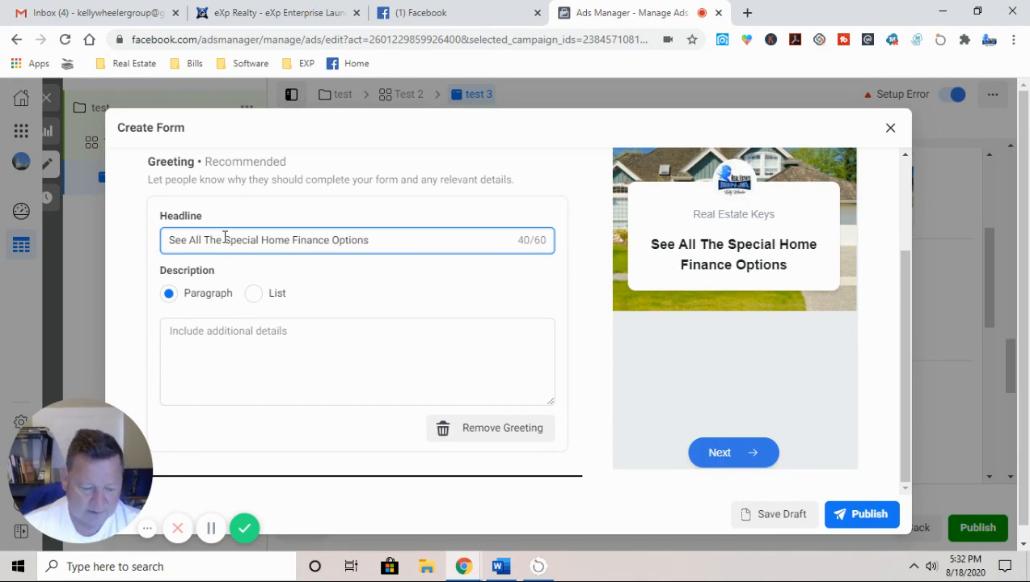
type("!")
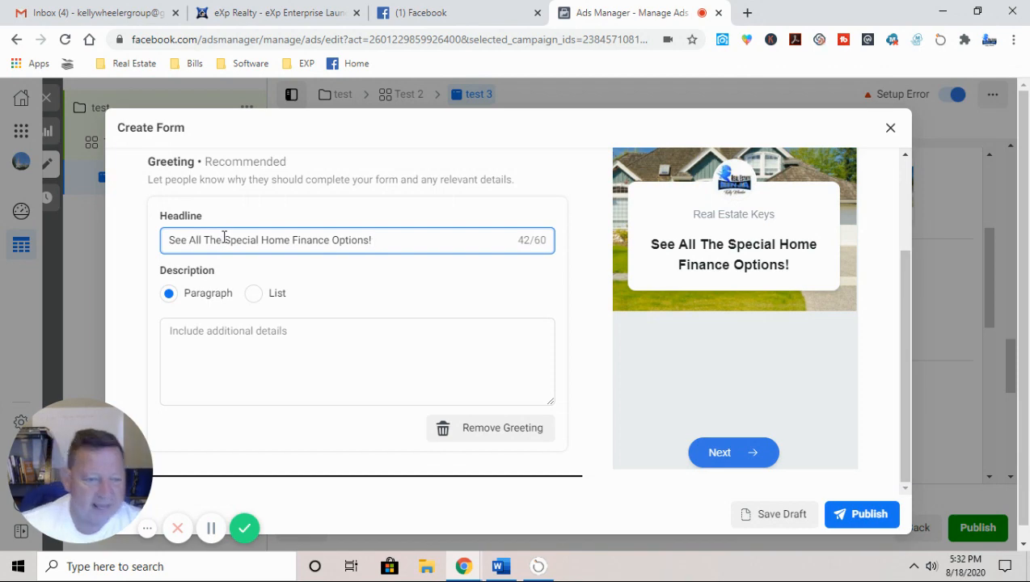
scroll(296, 263, "down", 1)
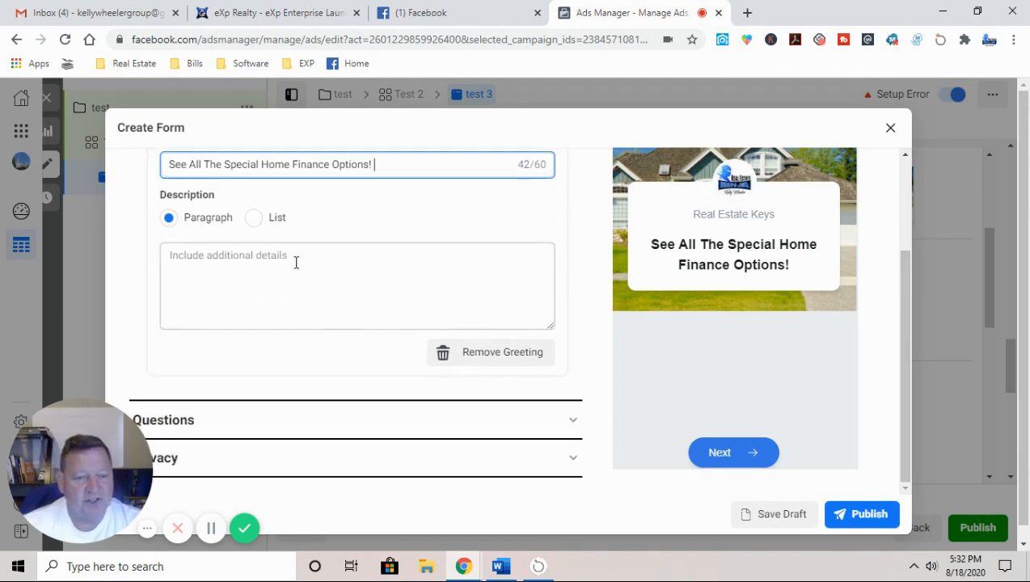
Step: Switch the description to List with 'Get A list Of ZERO Down Homes', 'Find Out About Closing Cost Help', 'No Pressure Conversation'
left_click(253, 217)
left_click(222, 257)
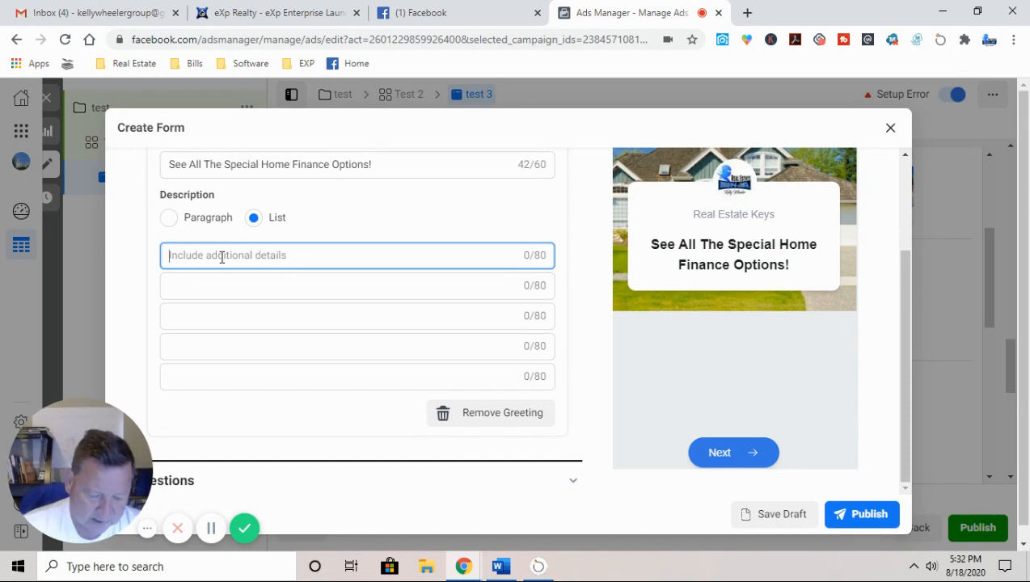
type("Get A li")
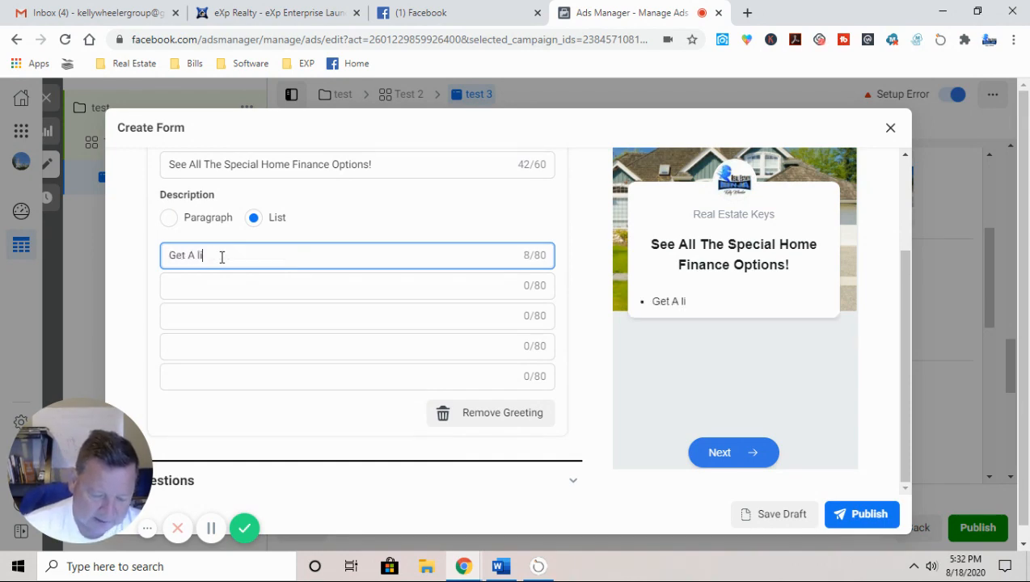
type("st Of ")
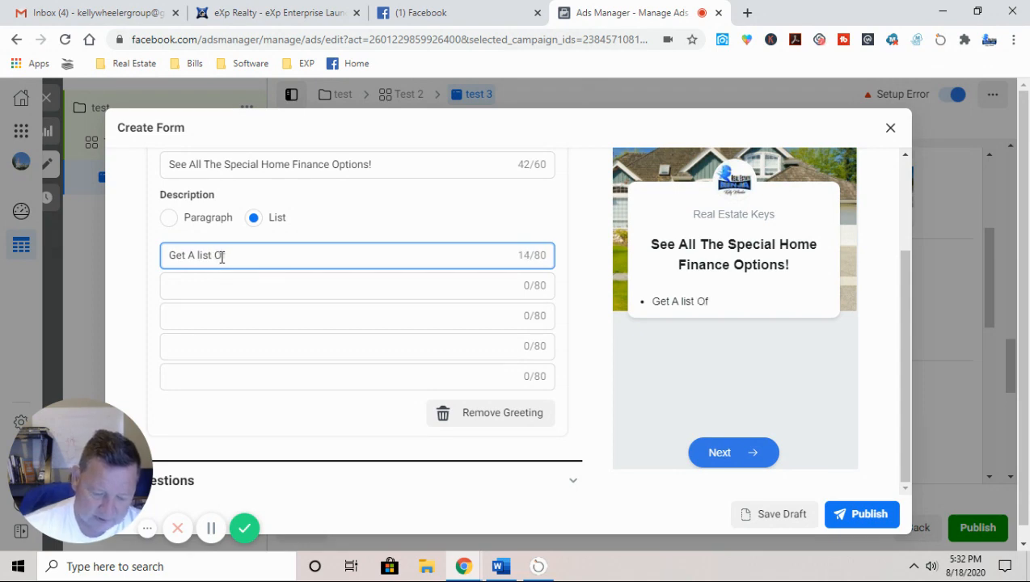
type("ZER")
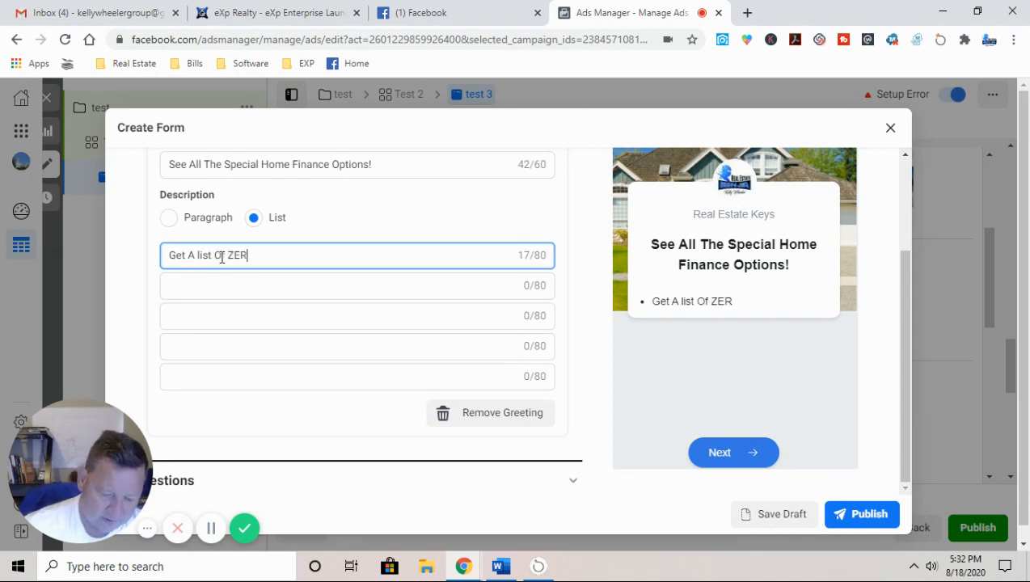
type("O Down ")
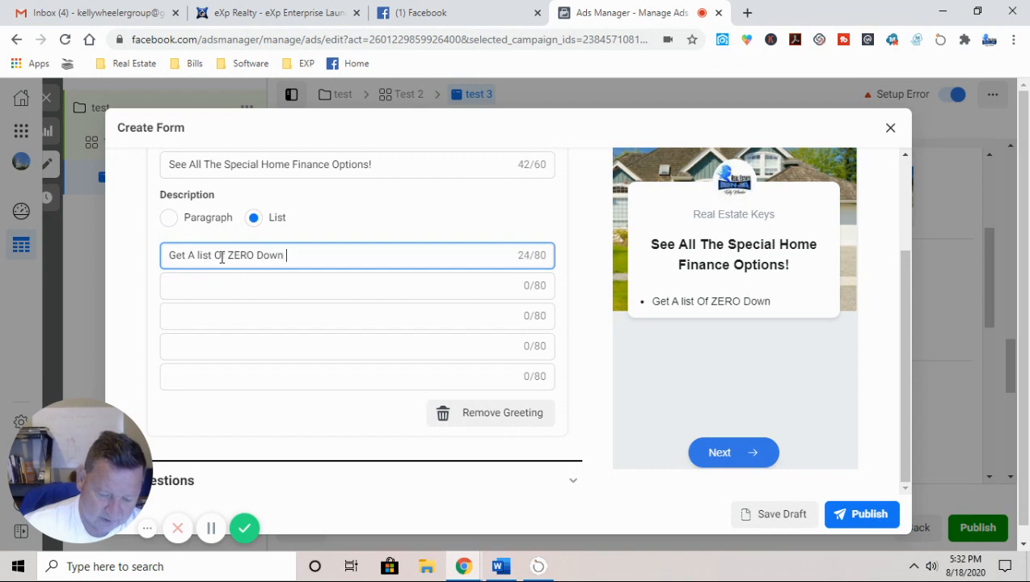
type("Homes")
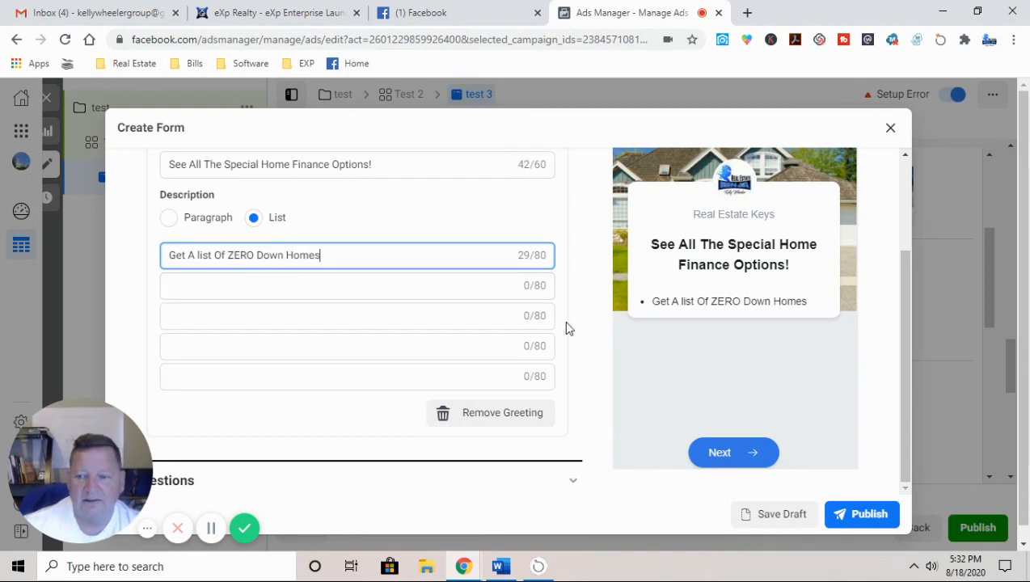
left_click(208, 290)
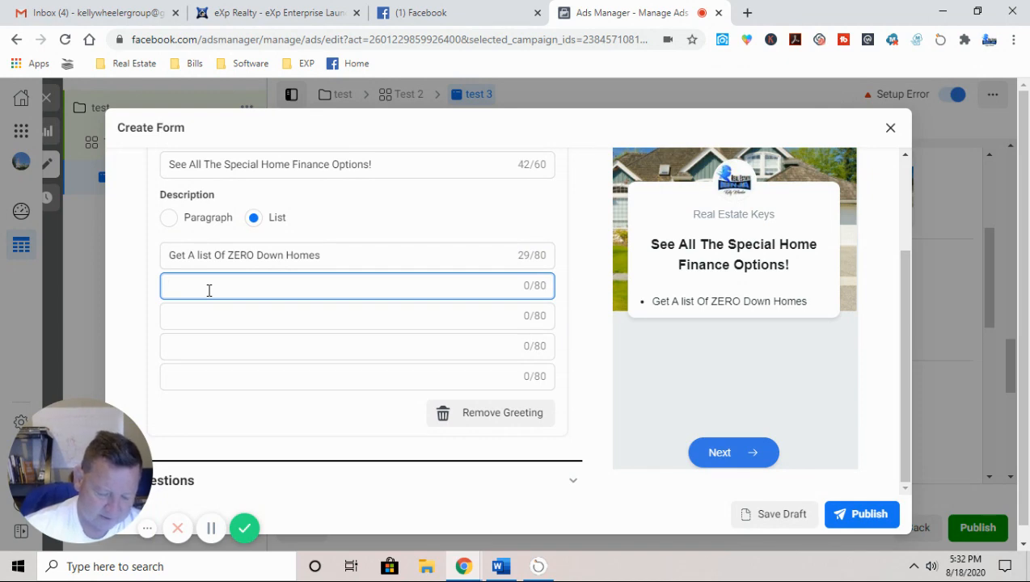
type("F")
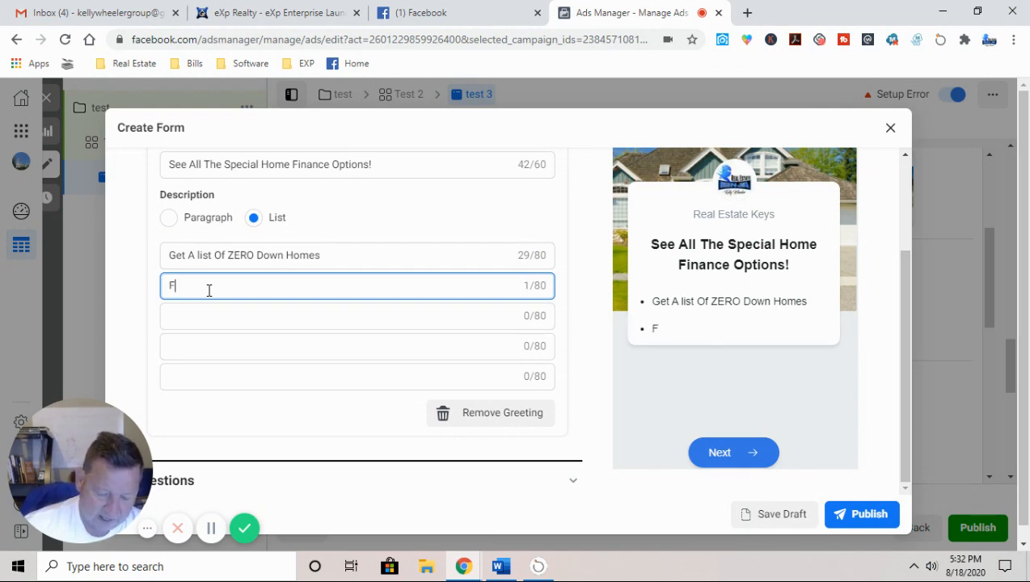
type("ind Out ")
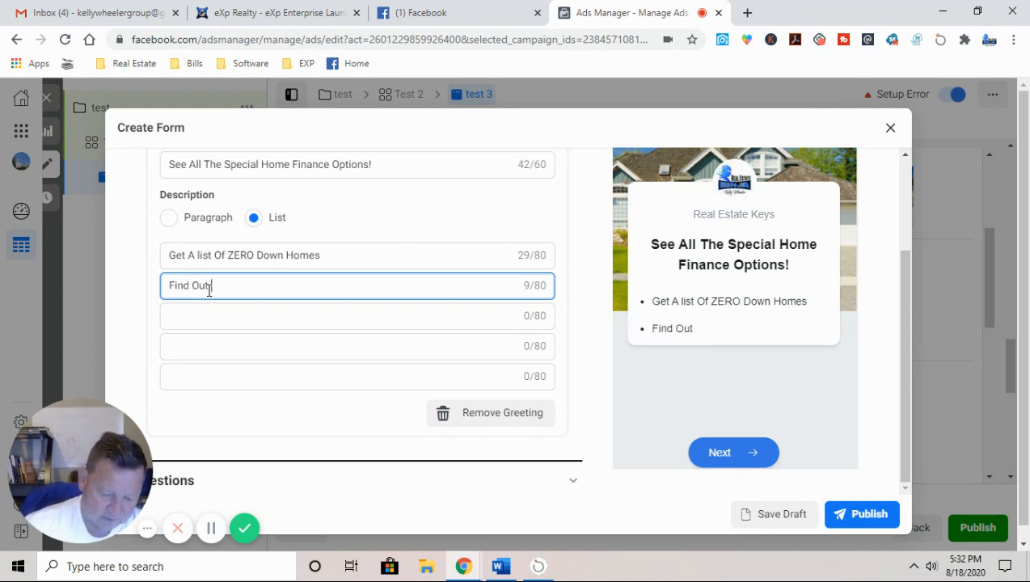
type("Abou")
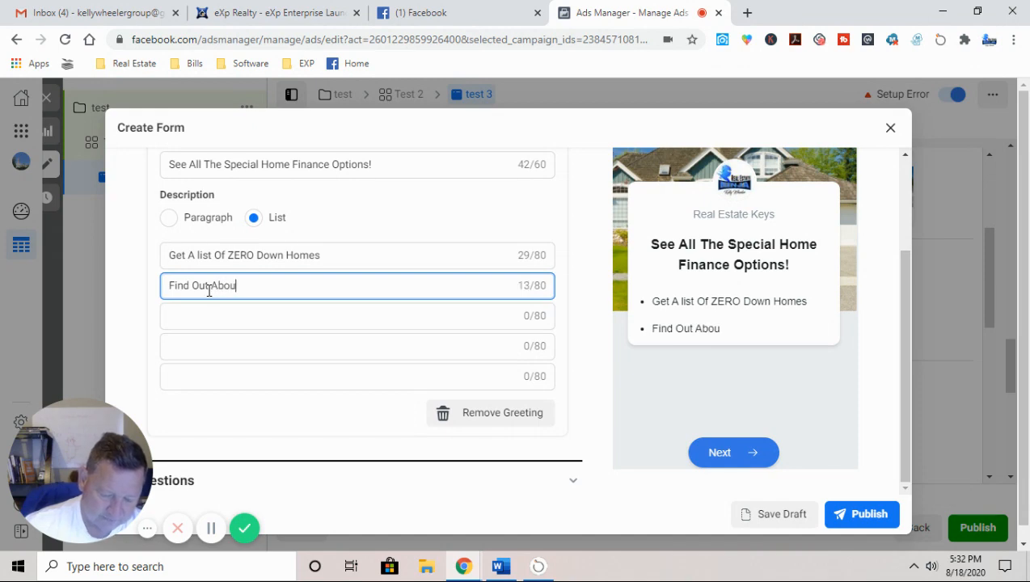
type("t Closi")
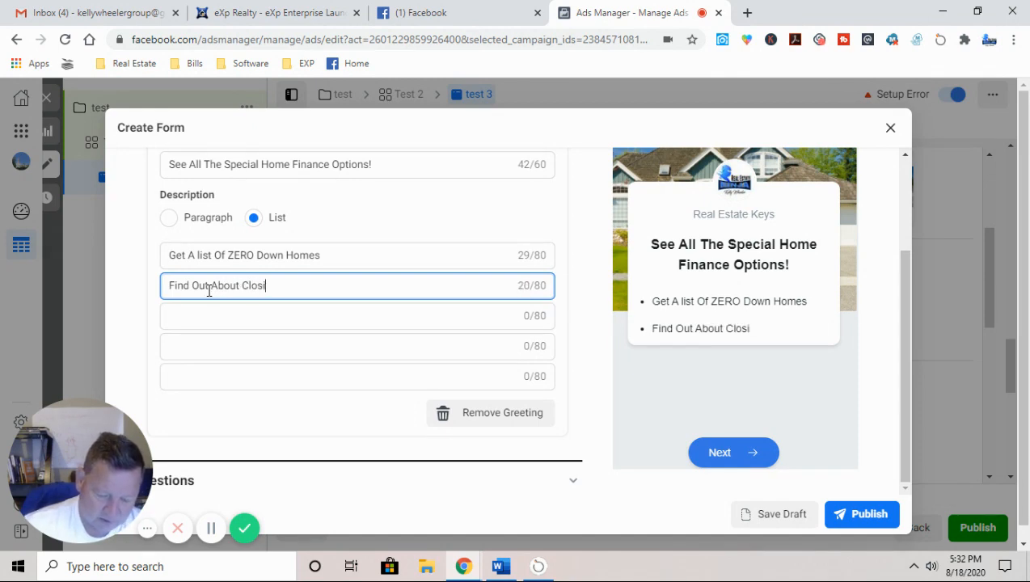
type("ng Cost")
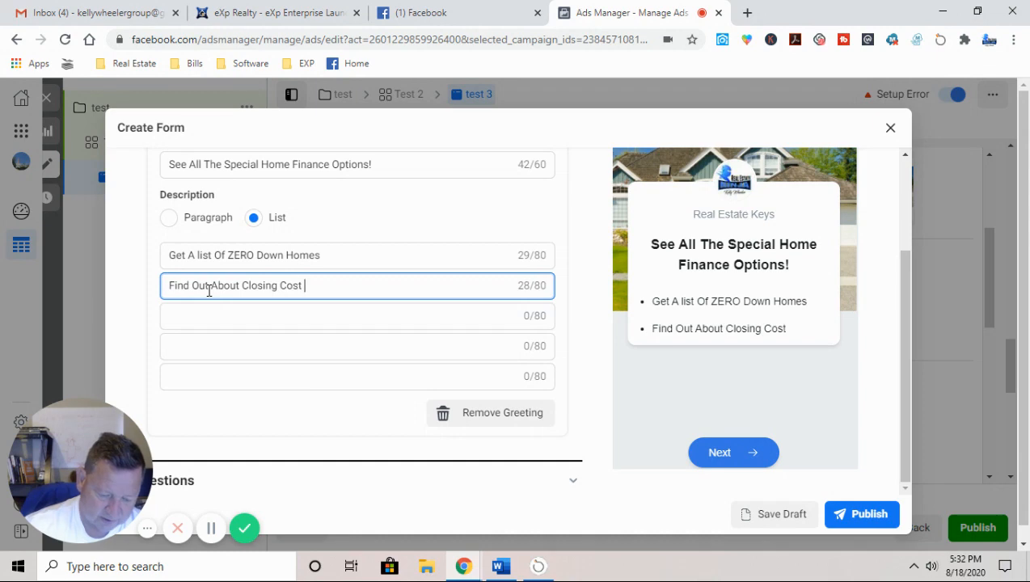
type("Help")
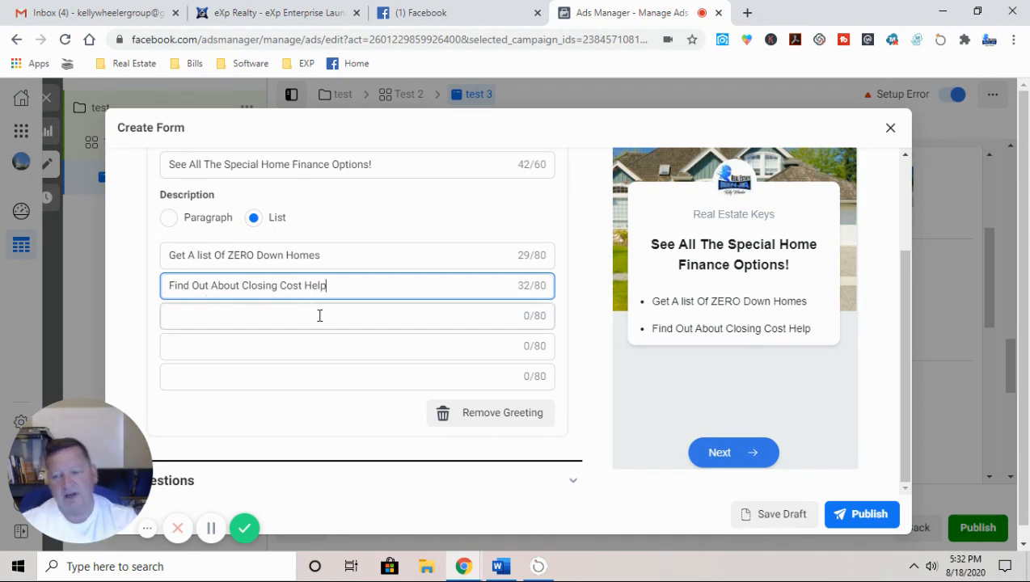
left_click(248, 320)
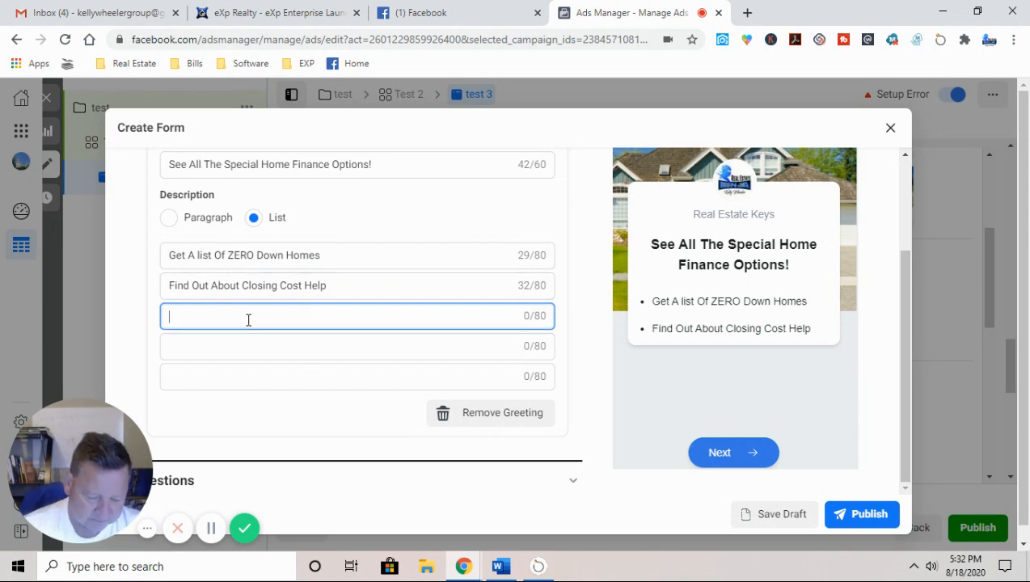
type("No Pre")
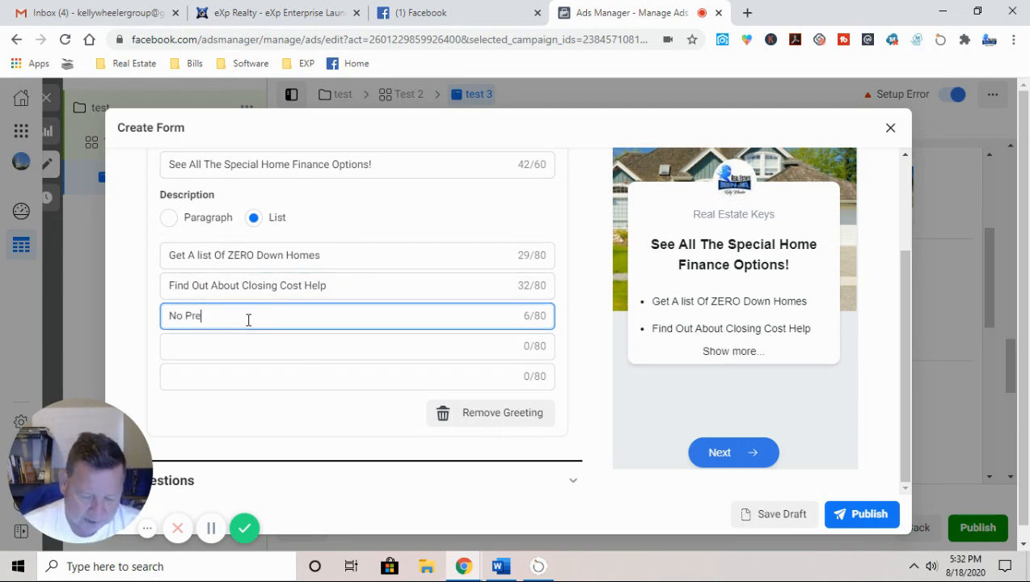
type("ssure Co")
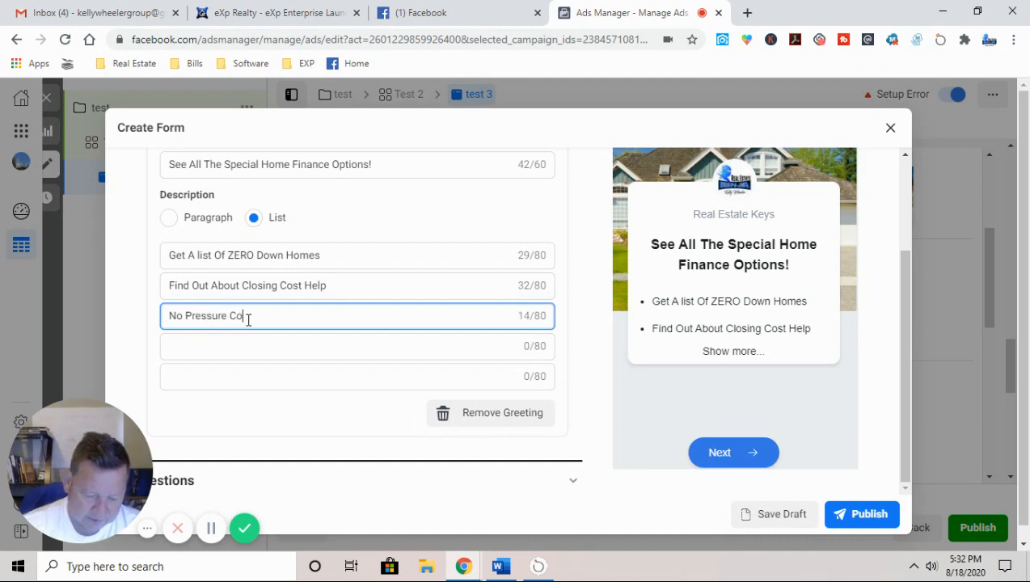
type("nversation")
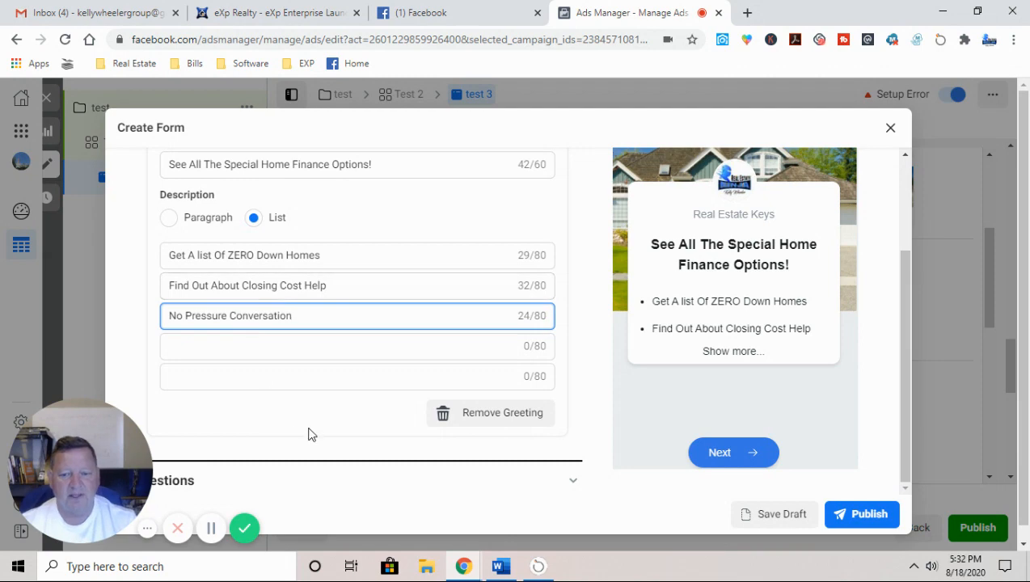
scroll(309, 433, "down", 1)
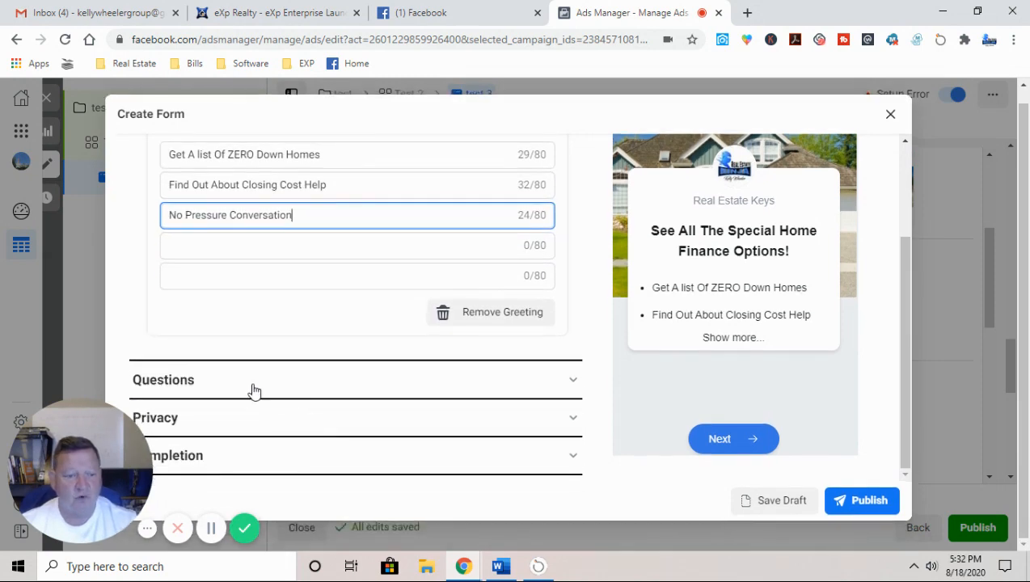
Step: Add a multiple-choice custom question reading 'What Is Your Home buying Time Frame', fixing the 'Tiome' typo
left_click(253, 390)
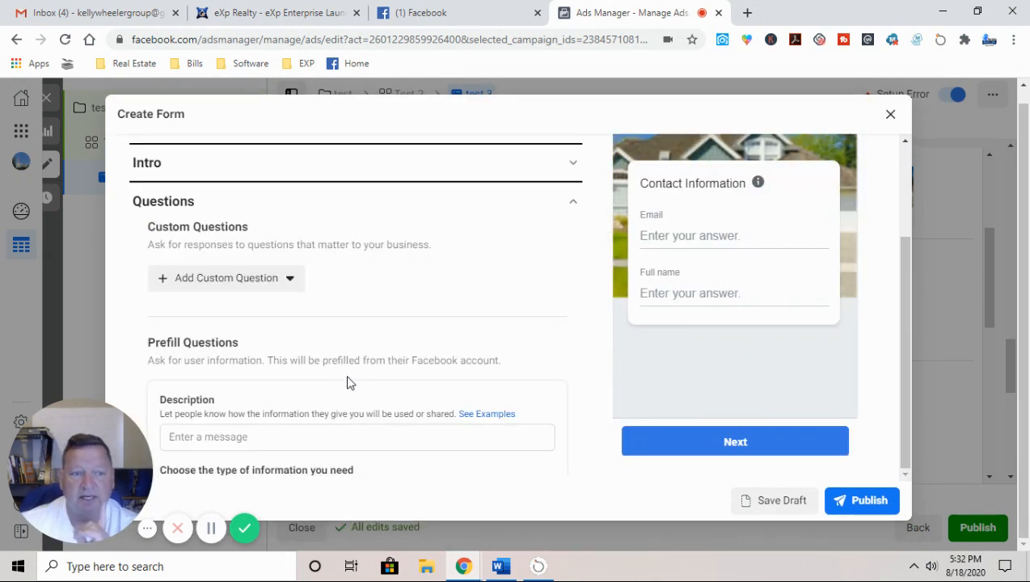
left_click(236, 283)
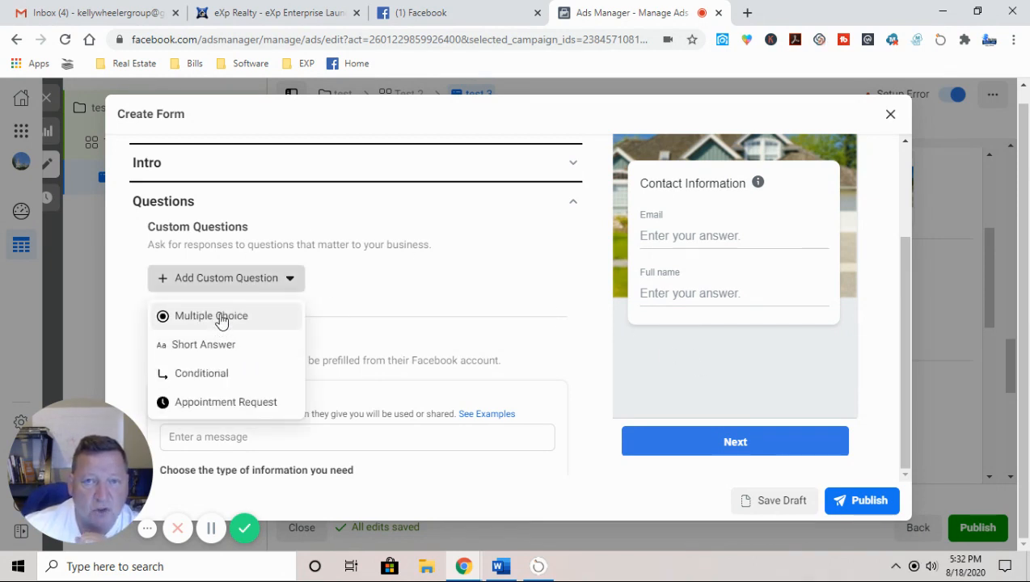
left_click(221, 318)
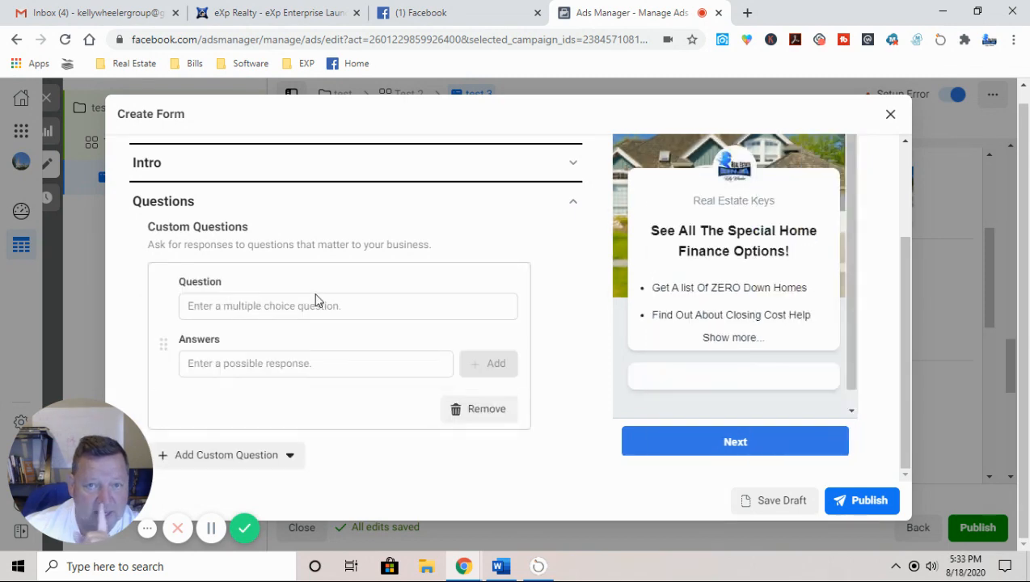
left_click(237, 306)
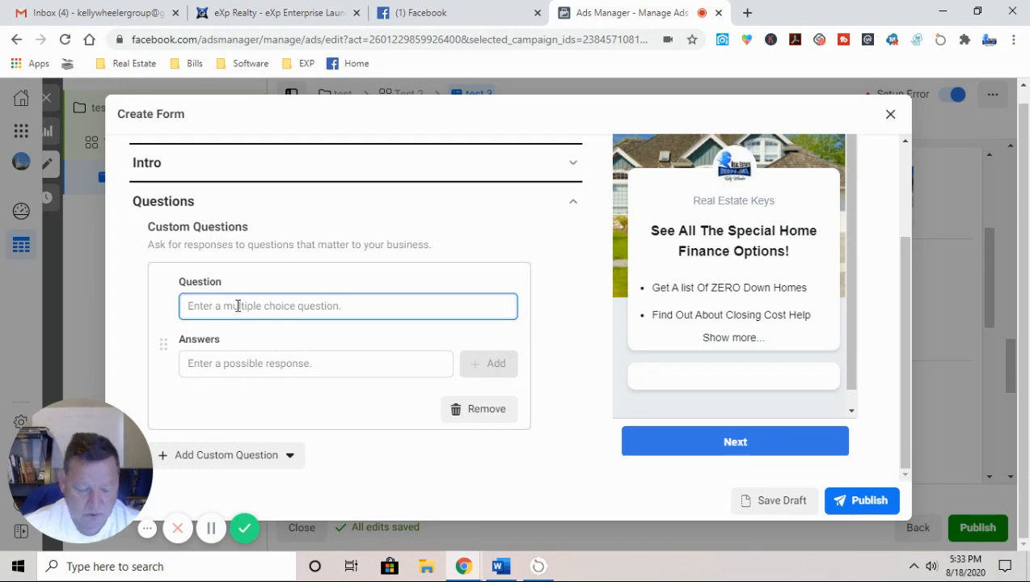
type("What Is")
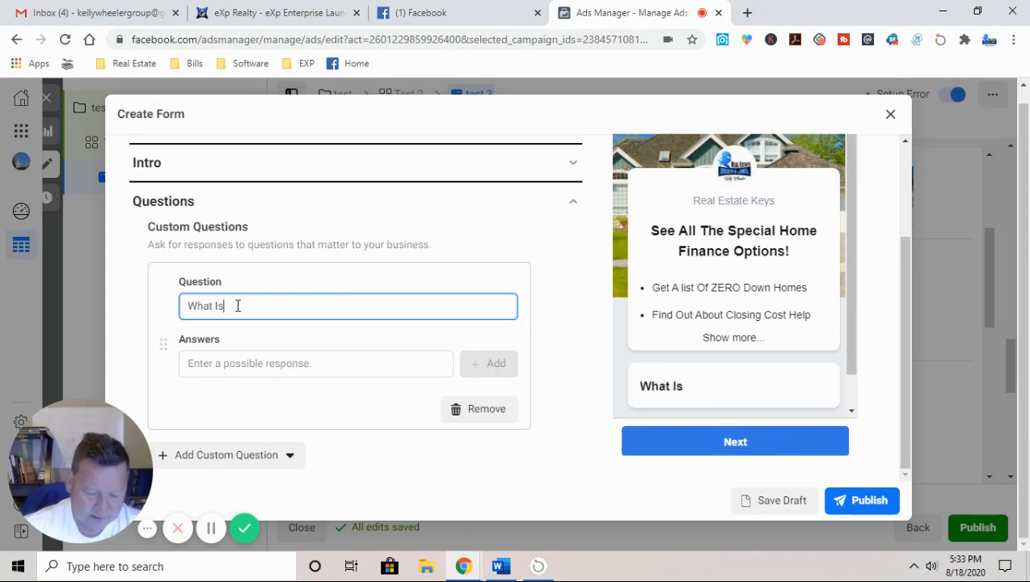
type(" Your Hom")
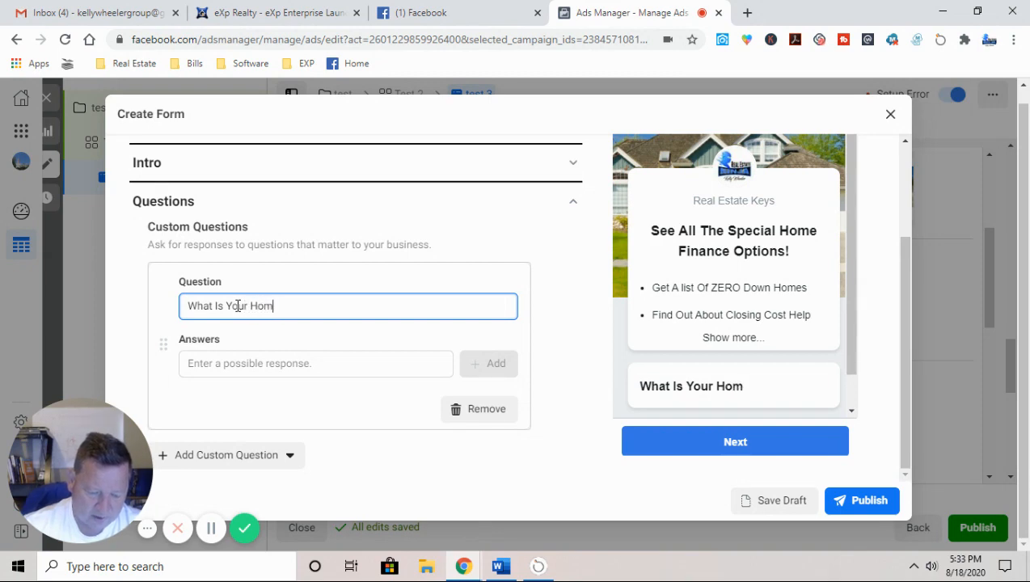
type("e buying ")
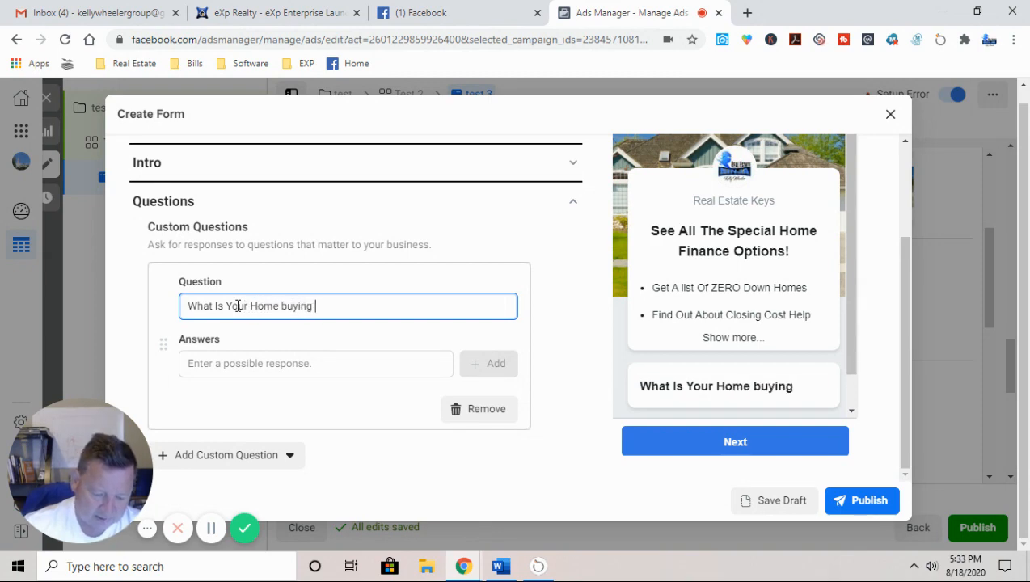
type("Tiome Frame")
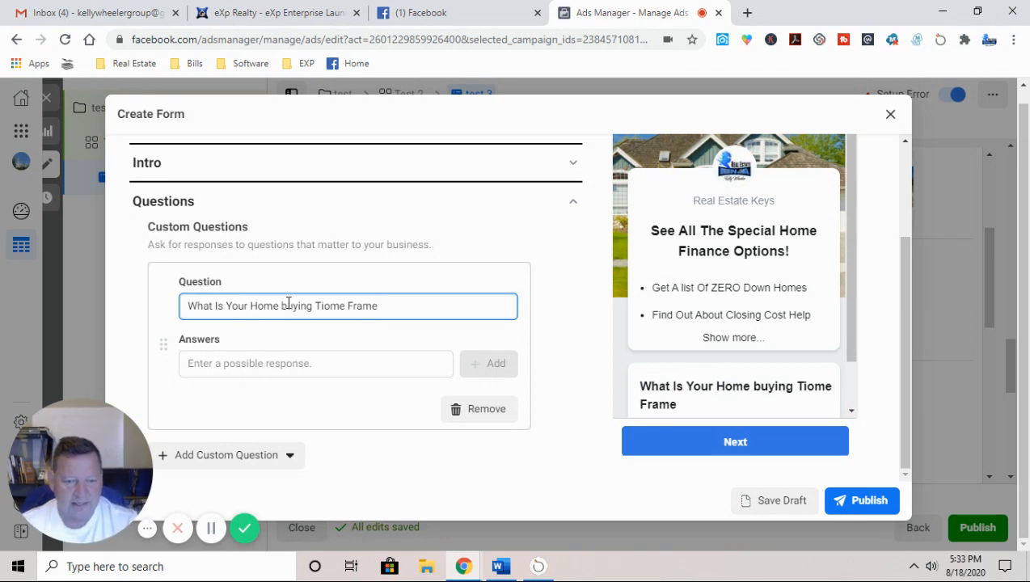
left_click(321, 305)
key("Delete")
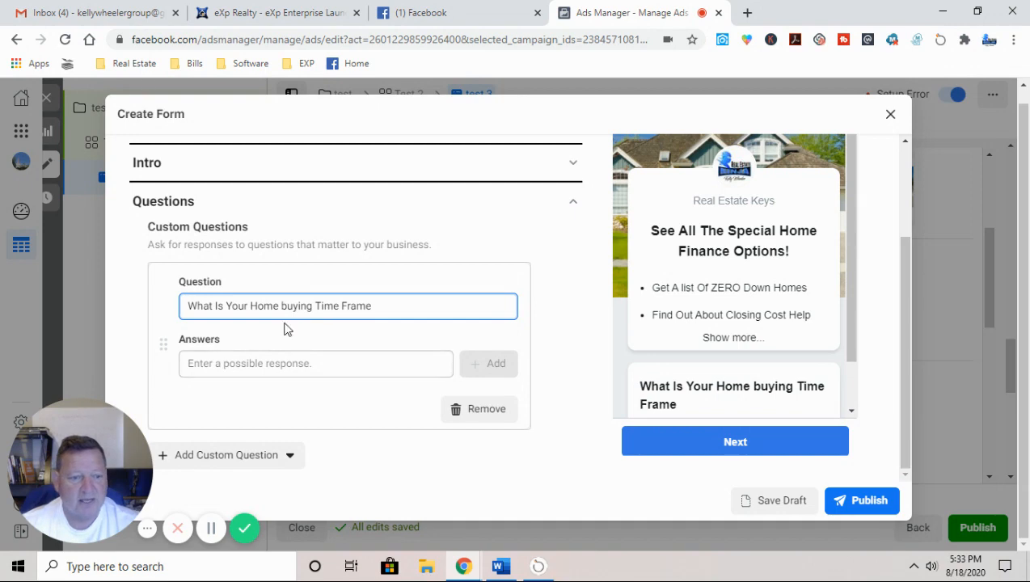
Step: Add answer choices 1-3 Months, 4-6 Months and 6-12 Months, then type '12+ months'
left_click(220, 364)
type("1")
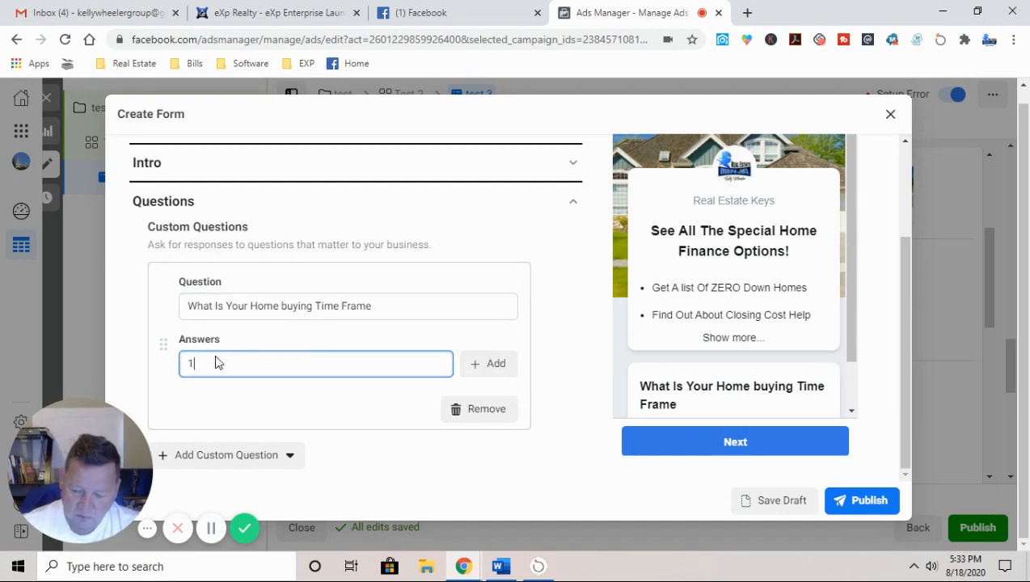
type("-3 ")
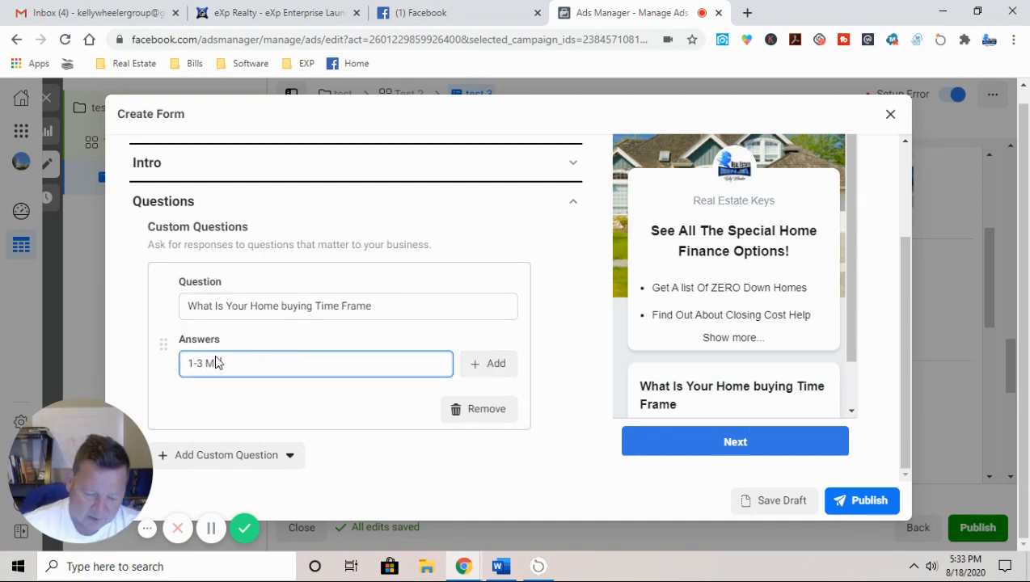
type("Months")
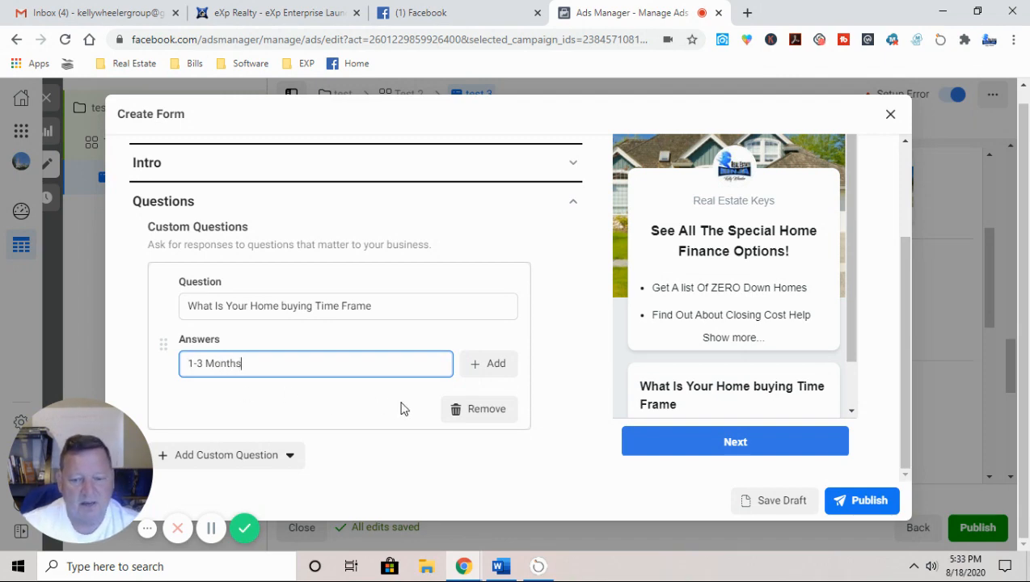
left_click(489, 364)
left_click(220, 412)
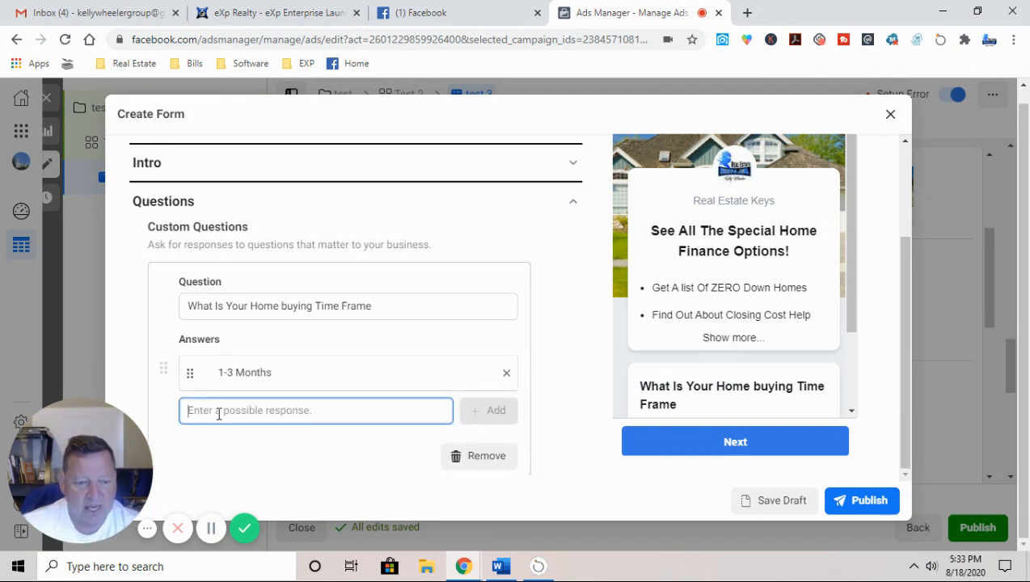
type("4-6 Months")
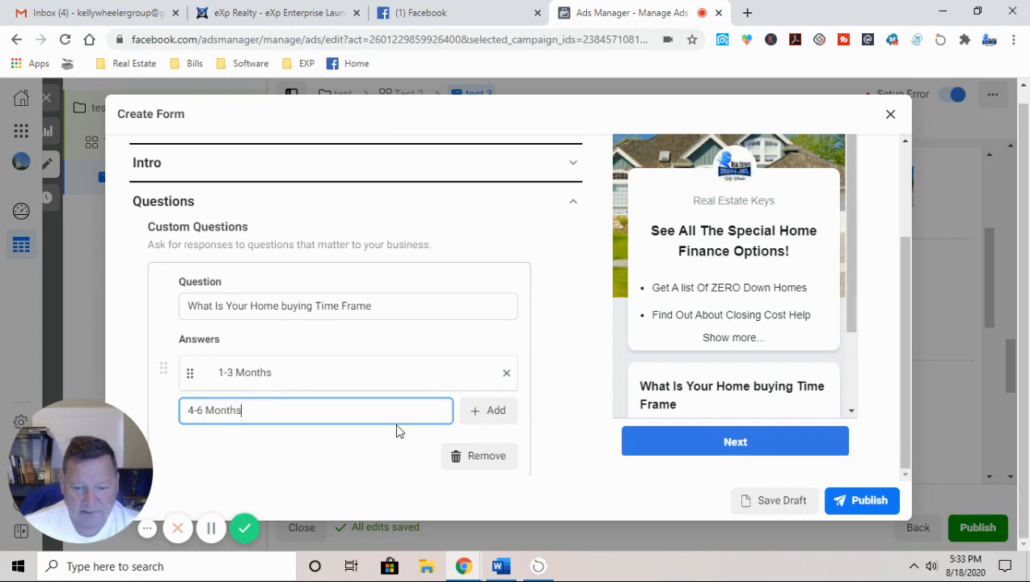
left_click(486, 416)
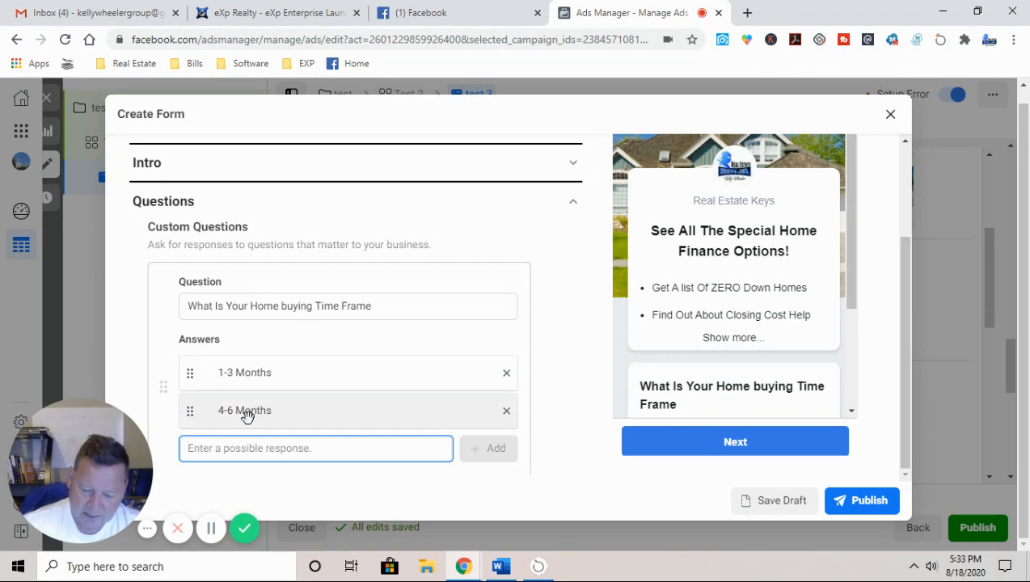
type("6-12")
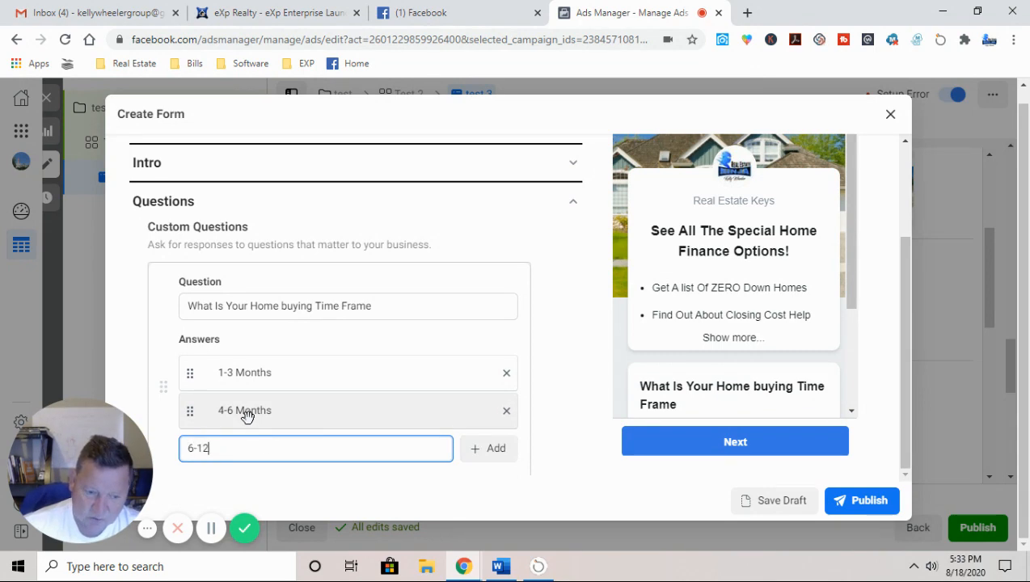
type(" Months")
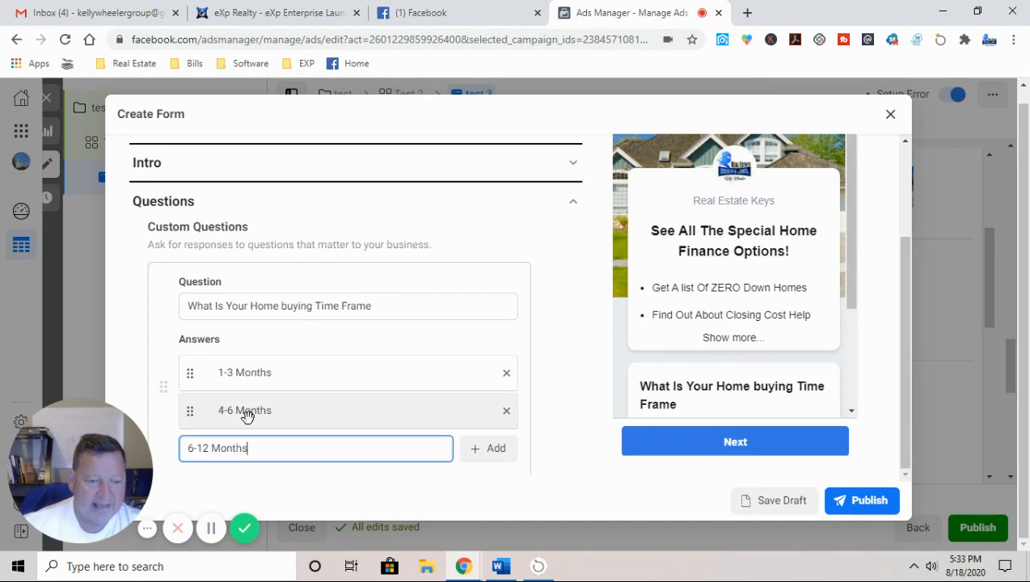
left_click(484, 451)
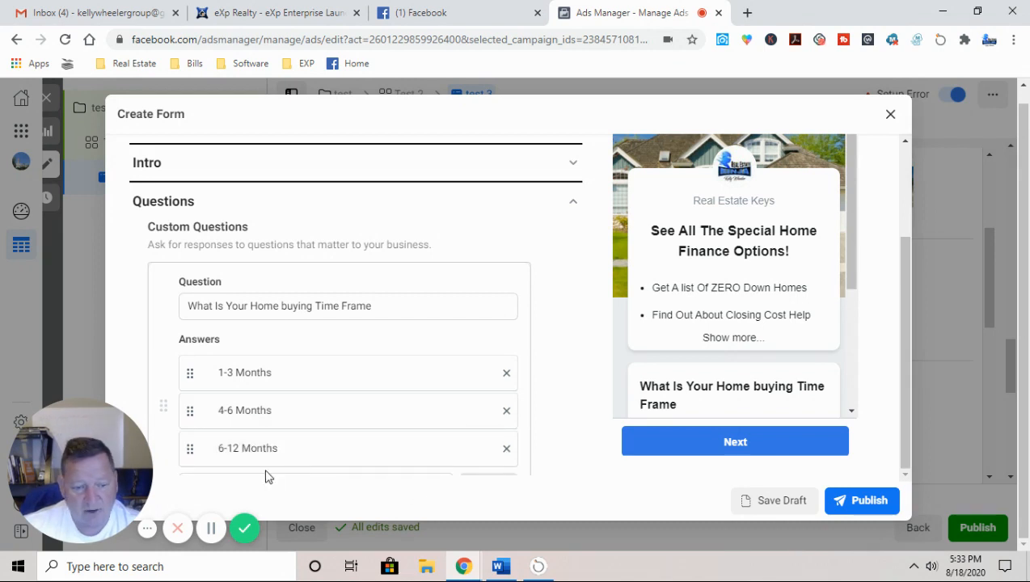
scroll(345, 449, "down", 2)
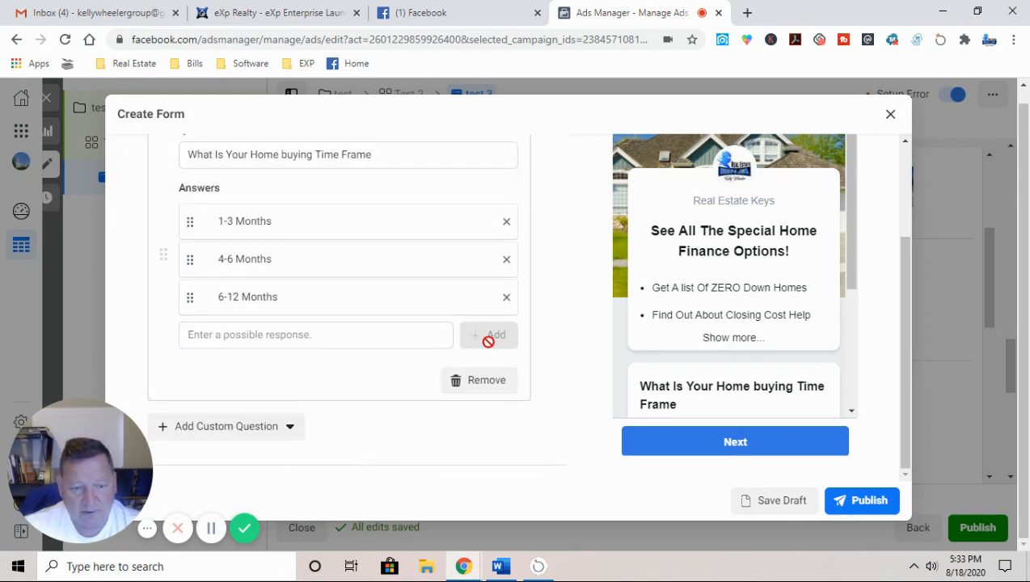
left_click(222, 335)
type("12+ mo")
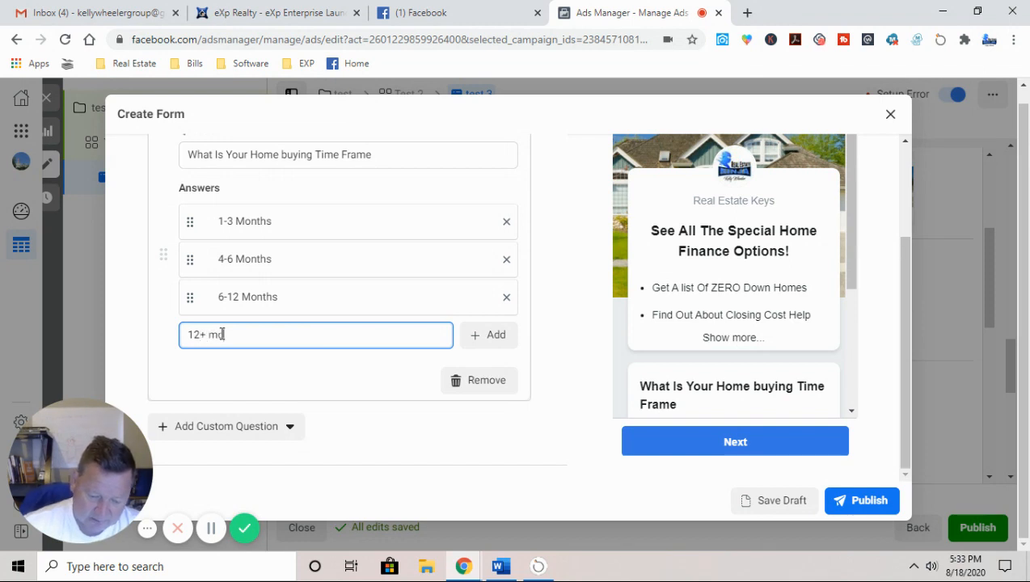
type("nths")
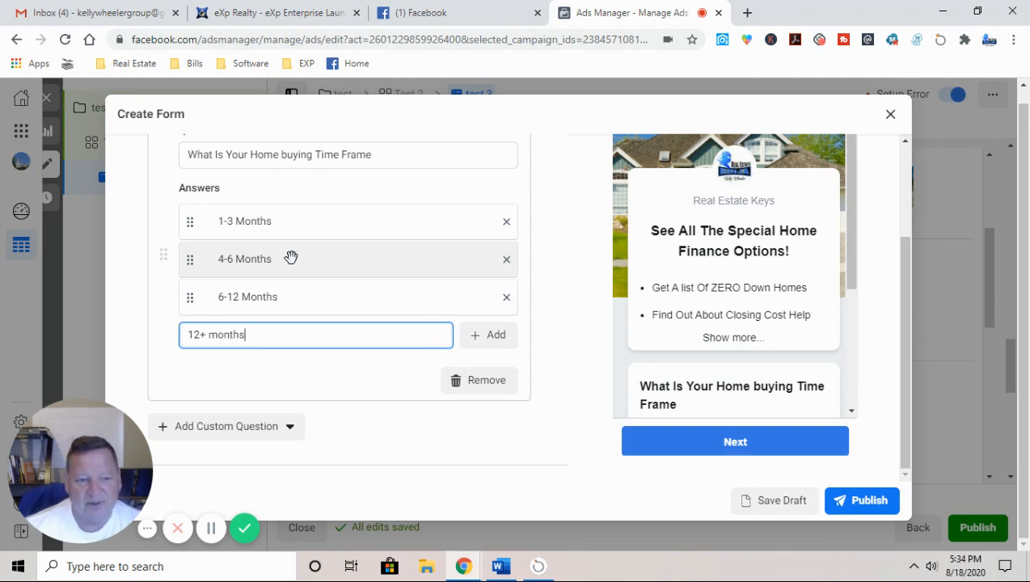
Step: Collapse the finished time-frame question and open the Add Custom Question type list
left_click(456, 424)
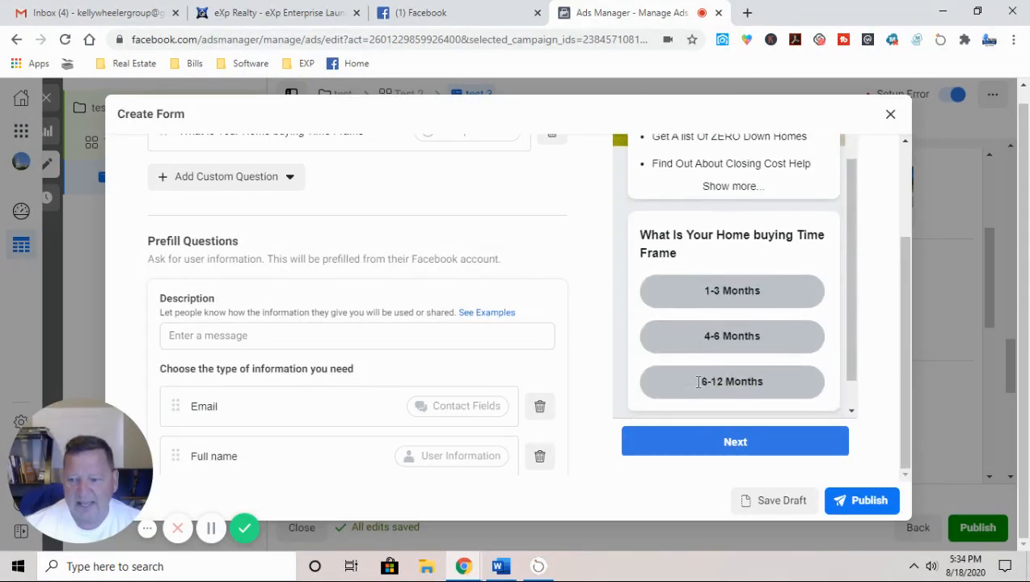
scroll(698, 385, "down", 1)
scroll(698, 386, "up", 1)
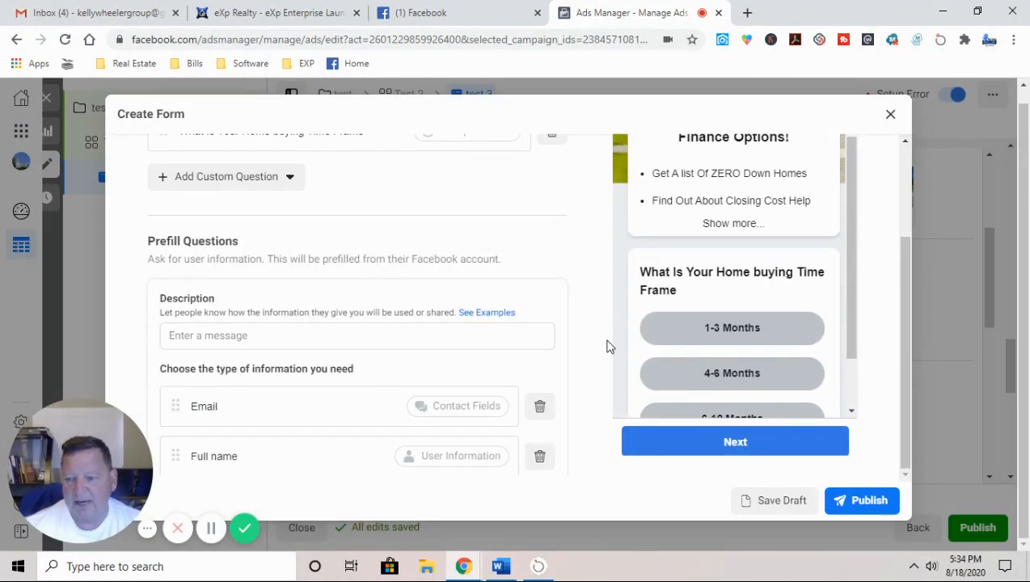
scroll(643, 364, "down", 1)
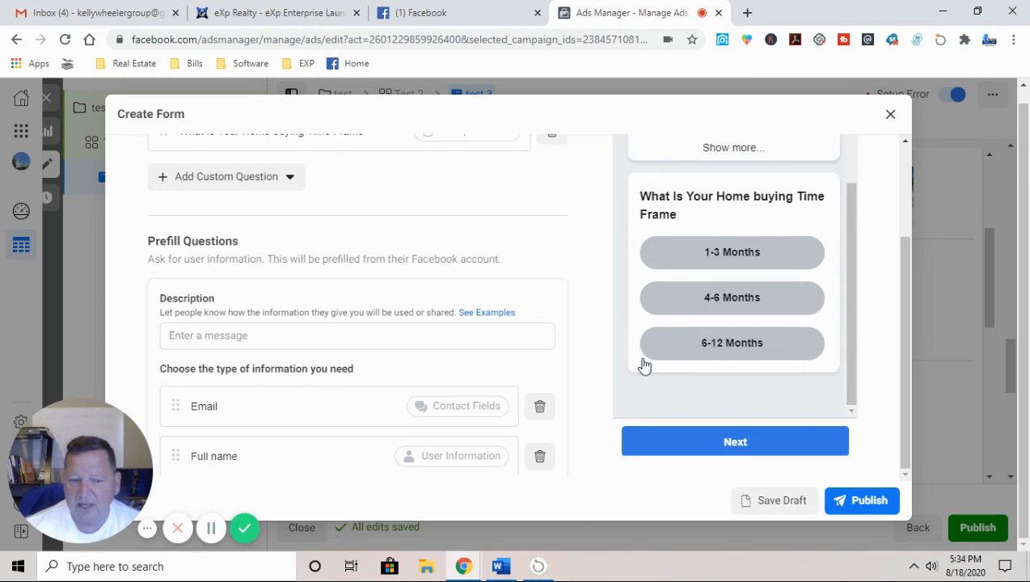
scroll(134, 334, "down", 1)
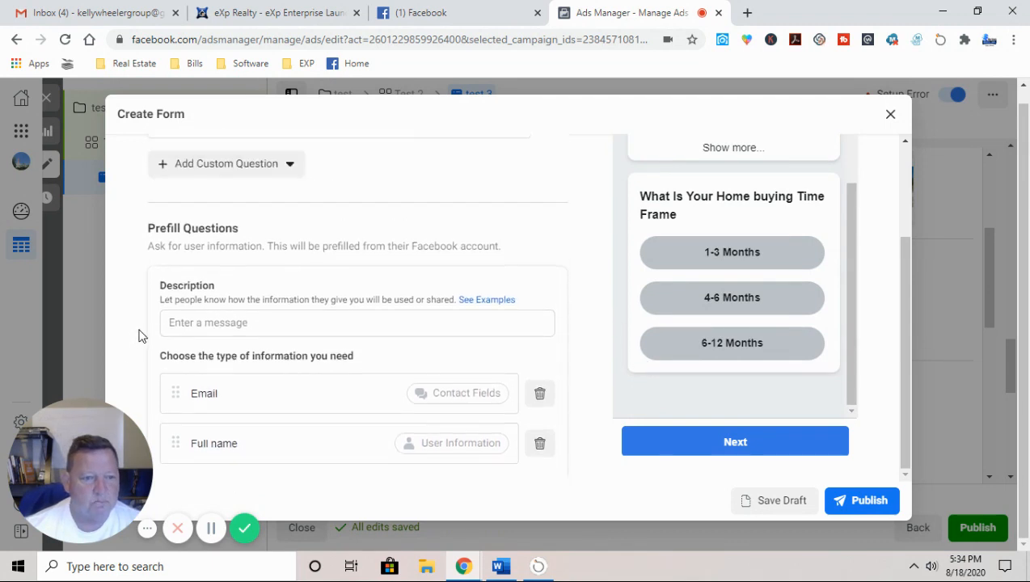
scroll(136, 334, "up", 2)
left_click(232, 332)
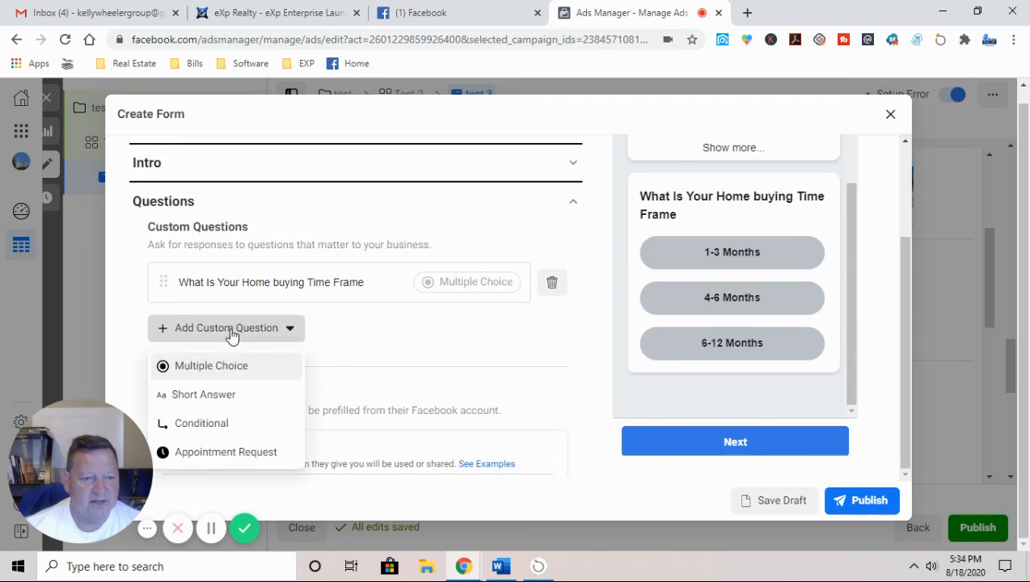
Step: Add a multiple-choice question worded 'Are You Approved For A mortgage' and begin its first answer
left_click(225, 365)
left_click(259, 356)
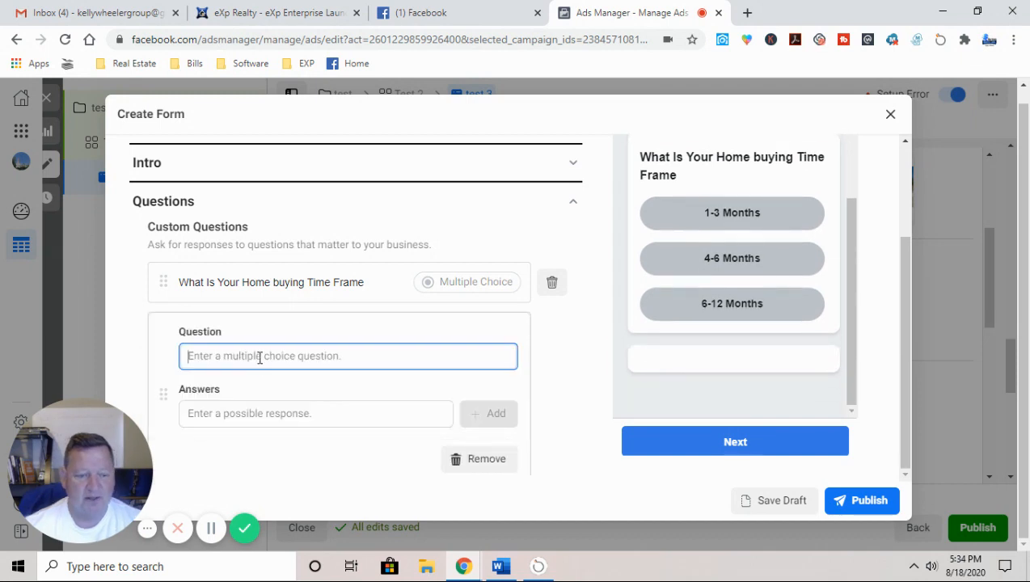
type("Are Y")
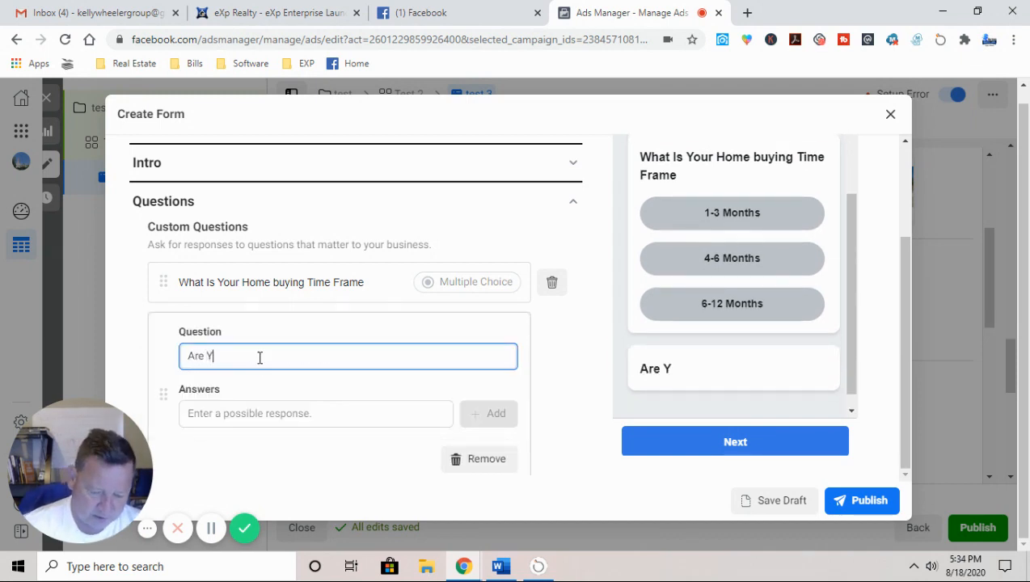
type("ou A")
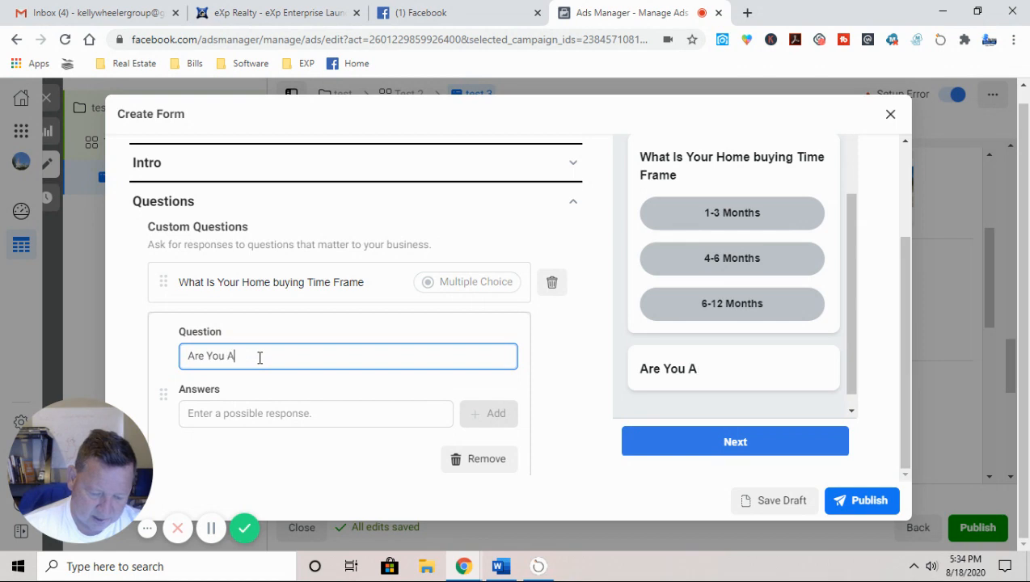
type("pproved For")
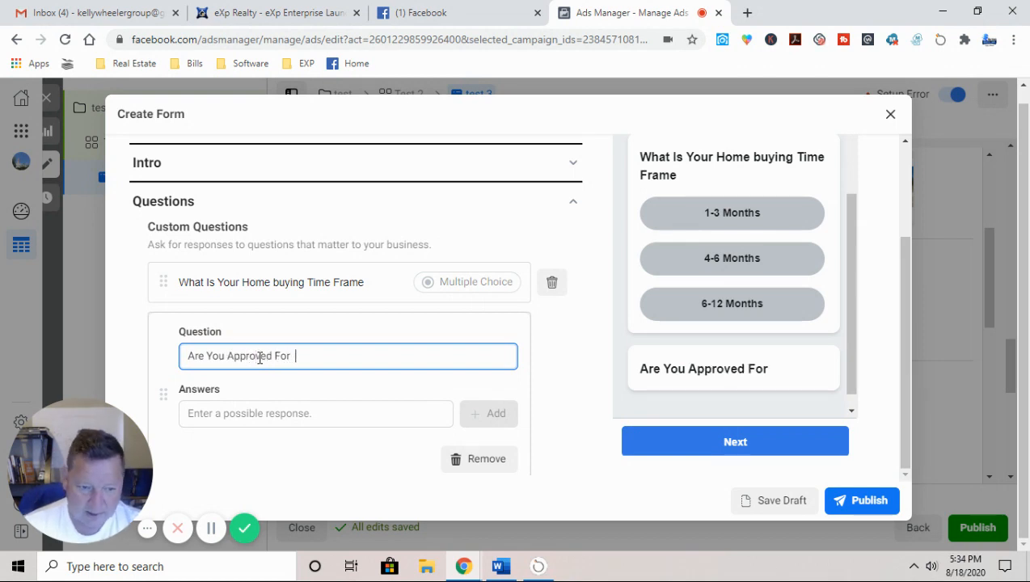
type(" A")
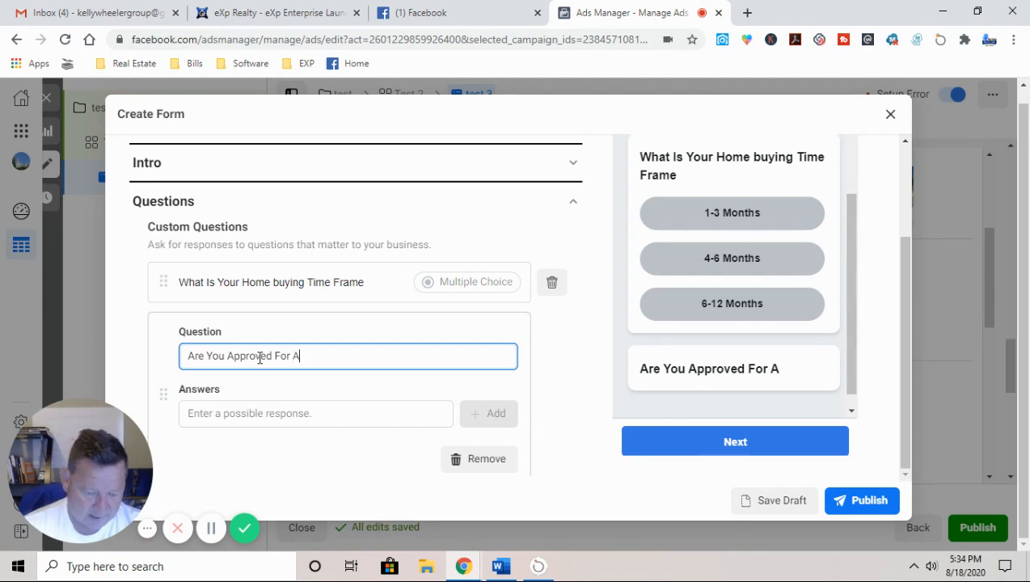
type(" mortgage")
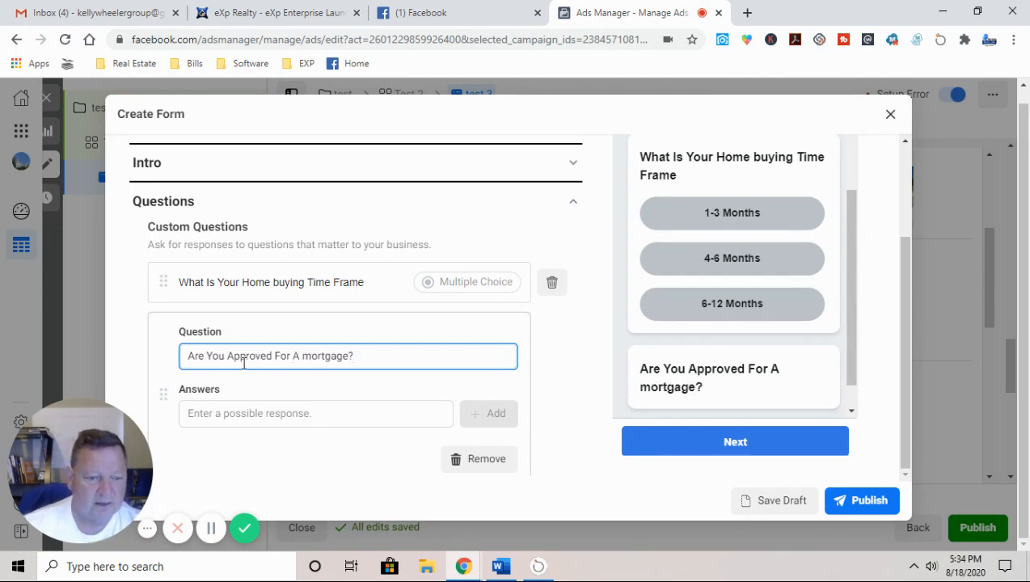
left_click(221, 411)
Step: Give the mortgage question answers Yes, No and 'I would Like To get approved!', then collapse it
type("Yes")
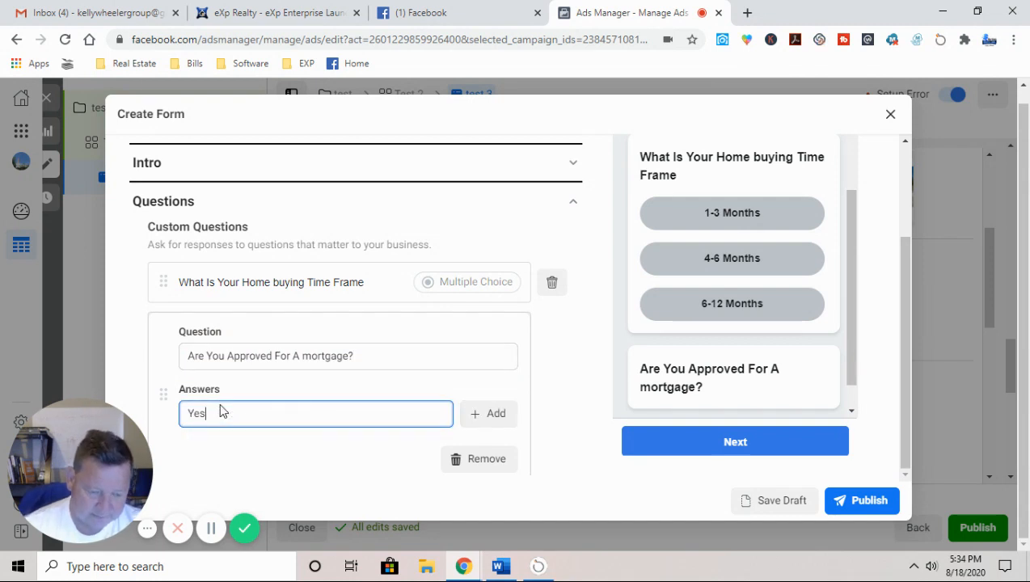
left_click(495, 416)
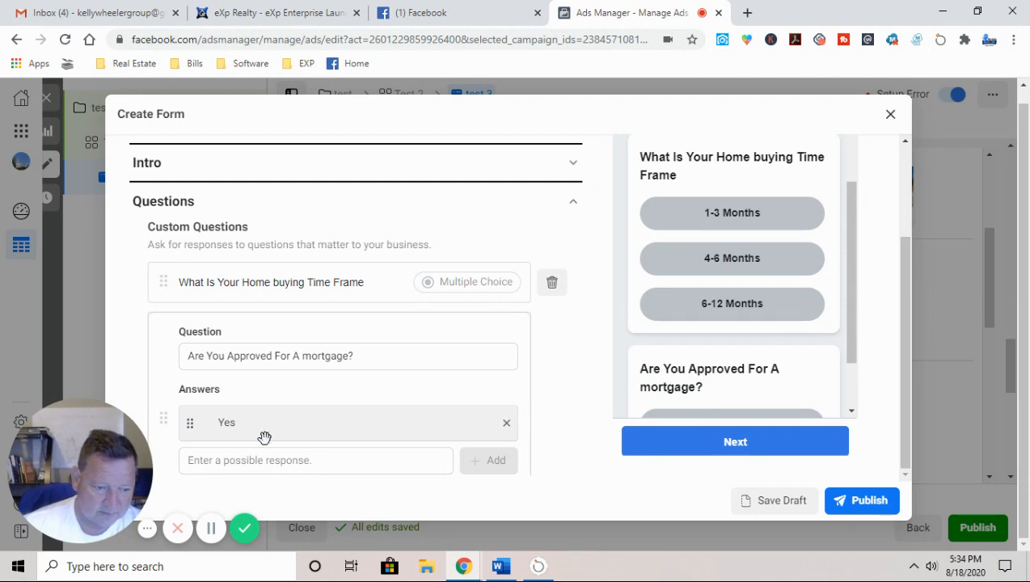
left_click(239, 462)
type("No")
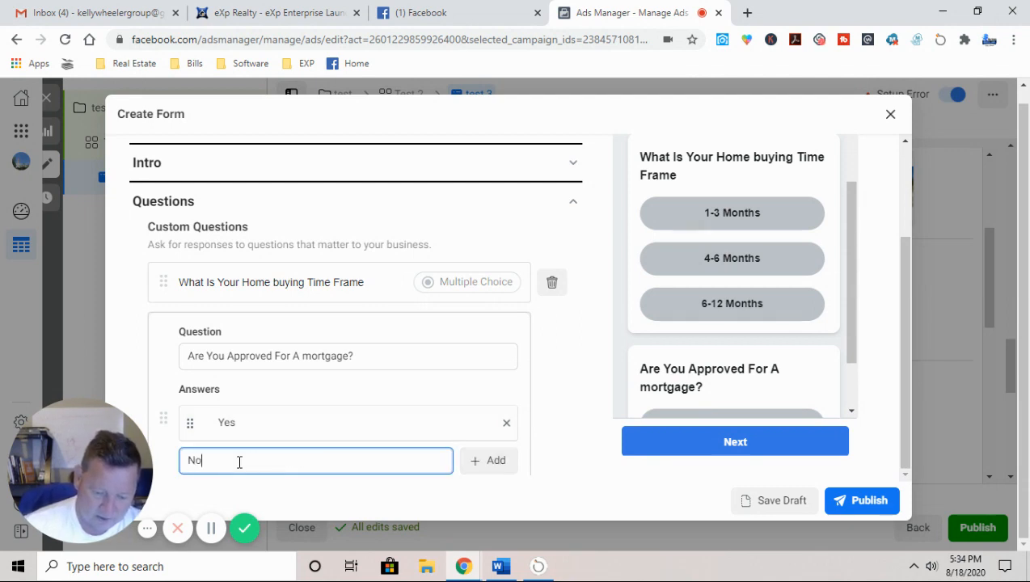
left_click(511, 463)
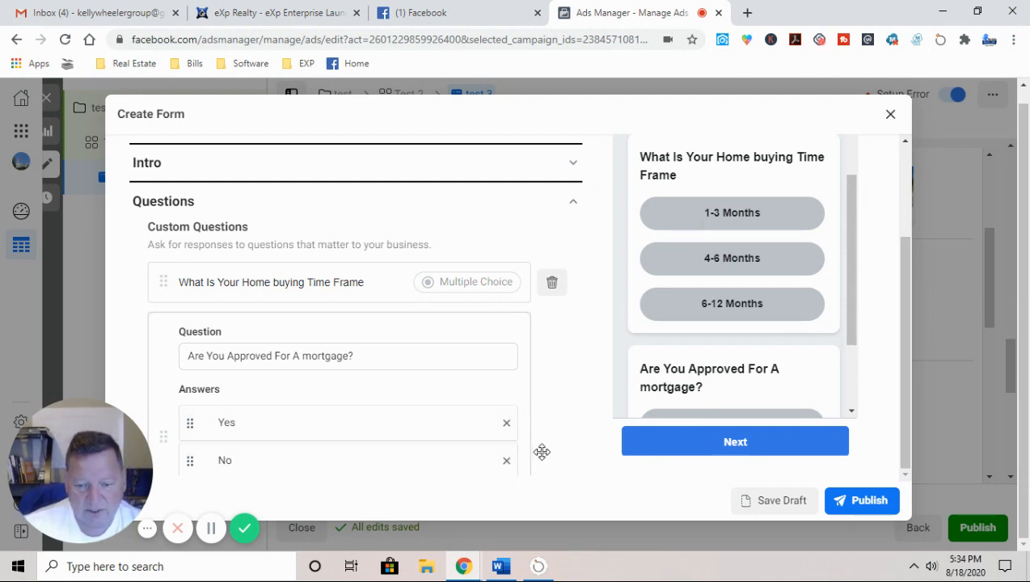
scroll(373, 398, "down", 2)
left_click(254, 345)
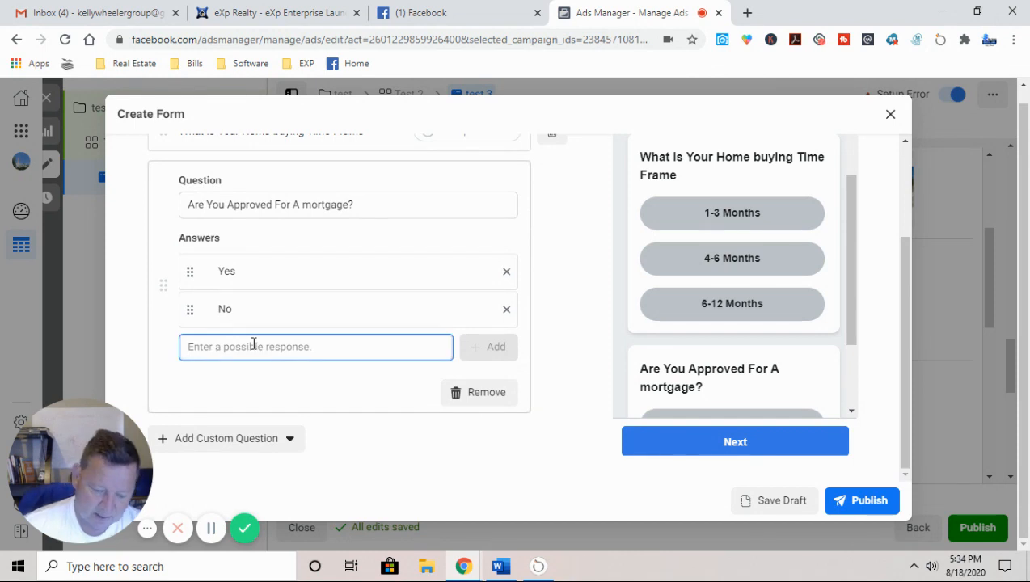
type("I would")
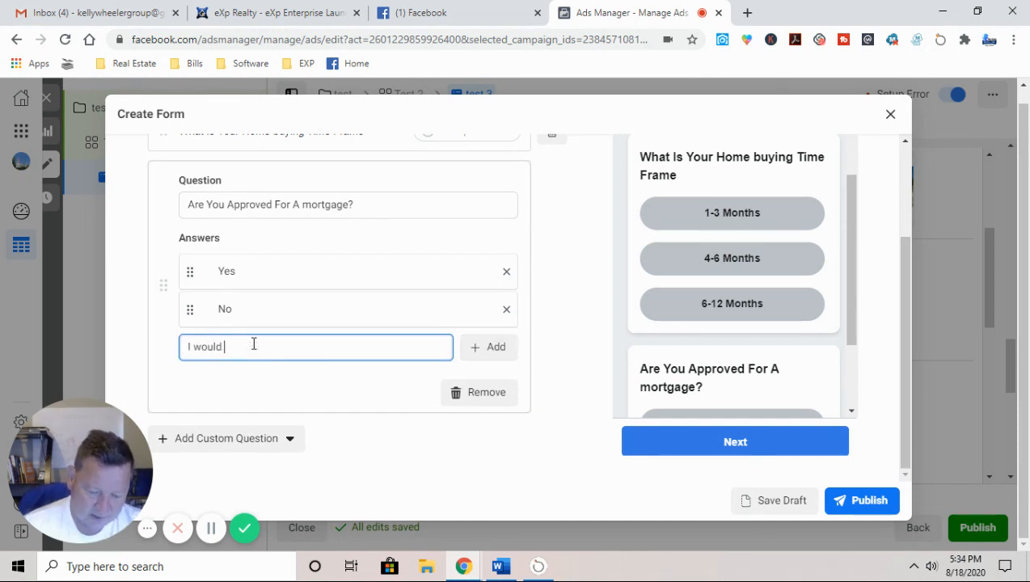
type(" Like To ")
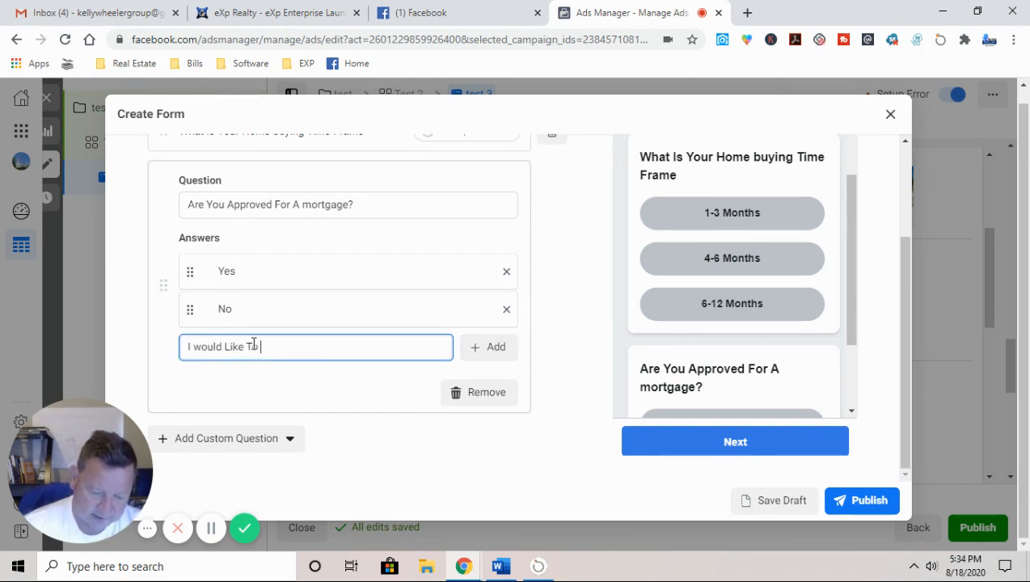
type("get approved")
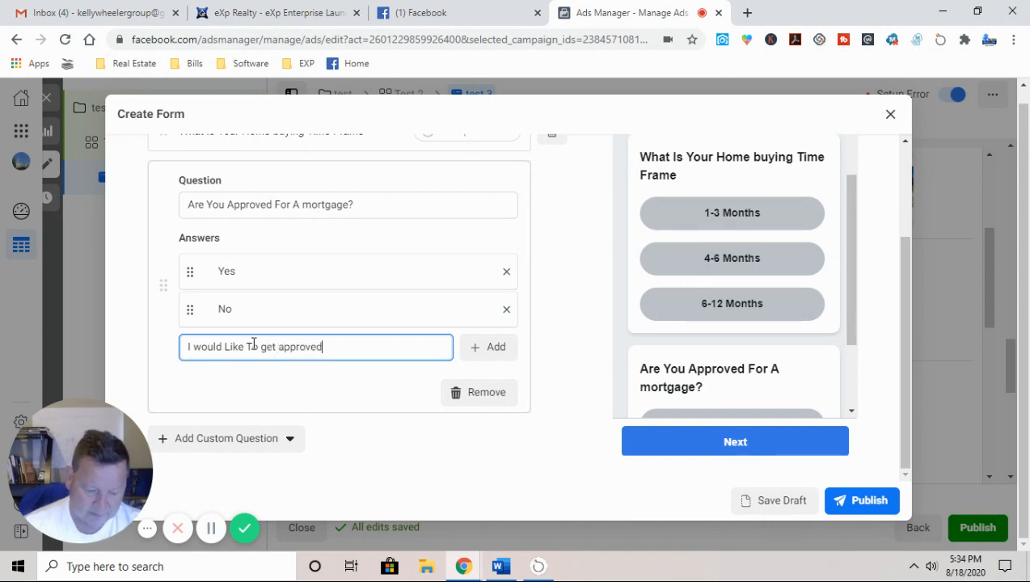
type("!")
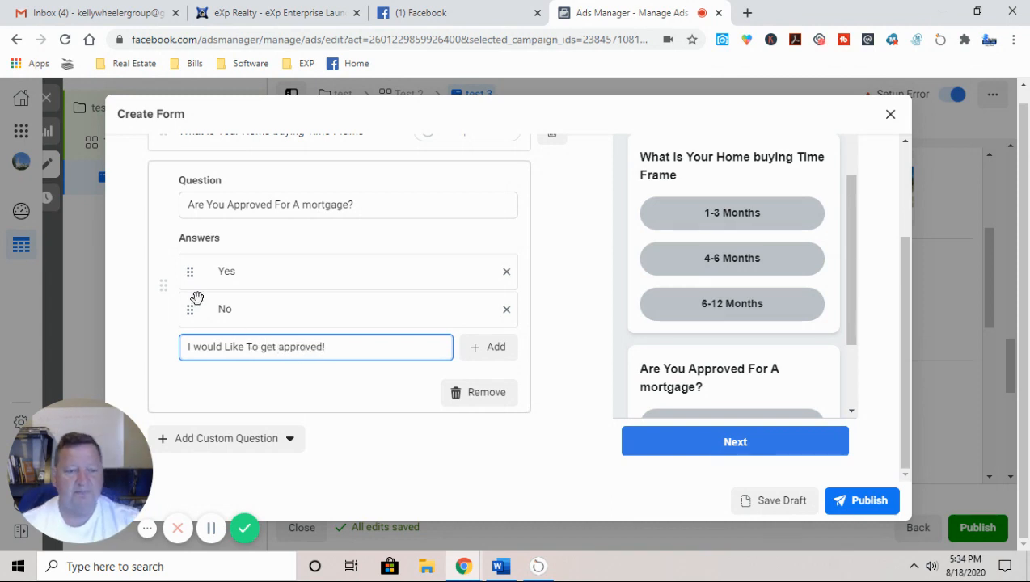
left_click(485, 453)
left_click_drag(842, 260, 847, 153)
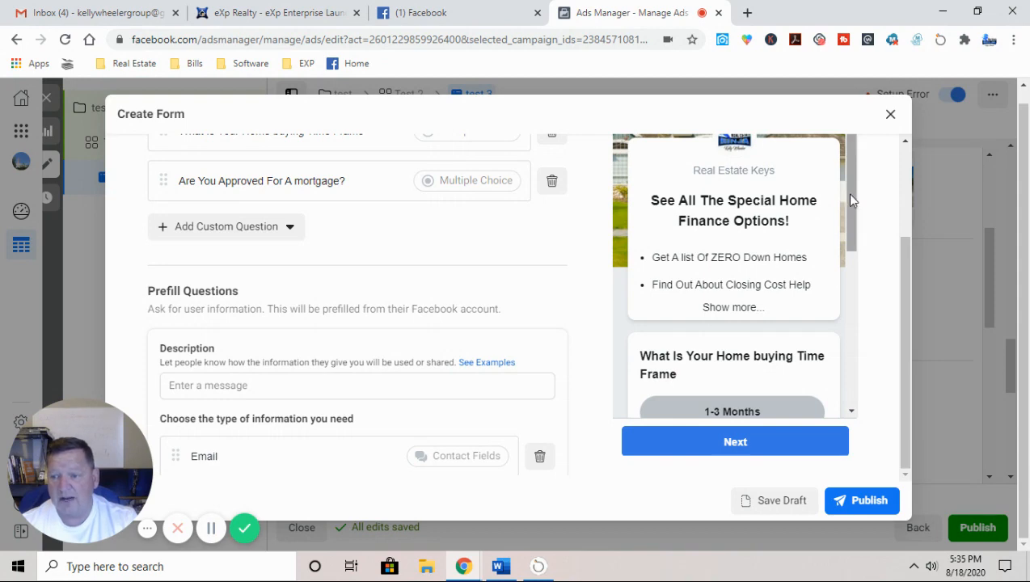
scroll(846, 194, "down", 1)
left_click(736, 212)
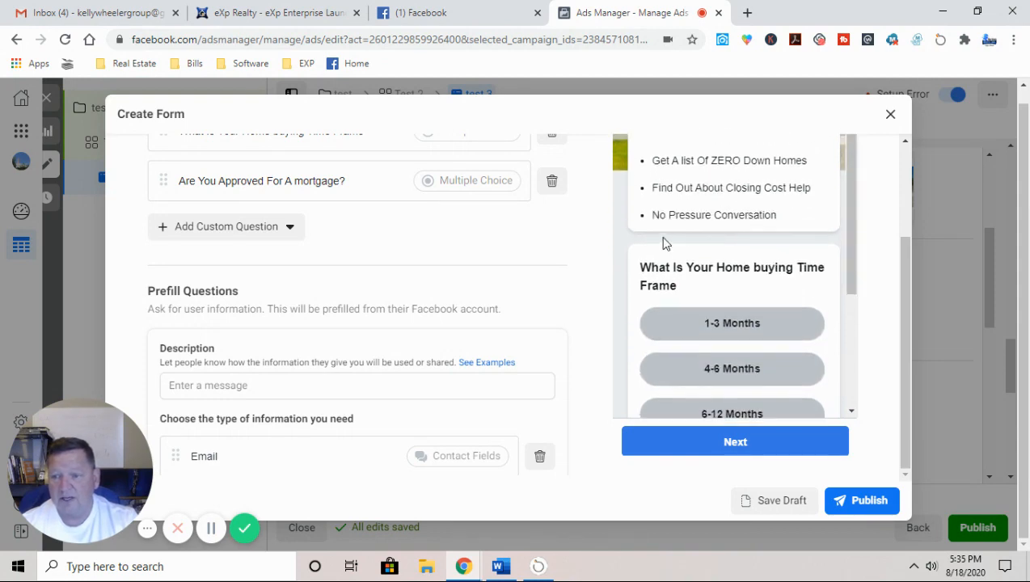
left_click_drag(847, 179, 867, 294)
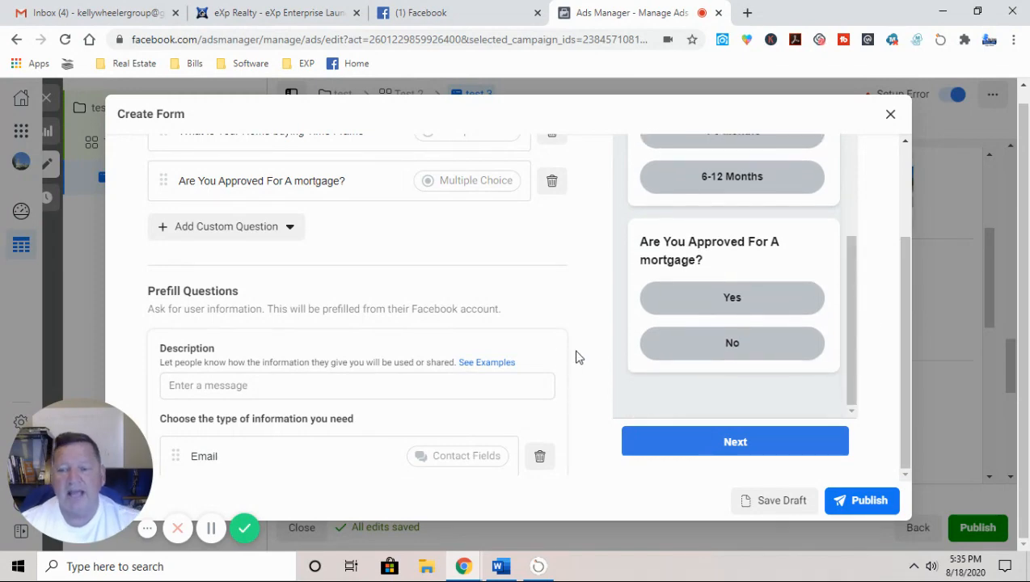
scroll(582, 343, "down", 1)
scroll(595, 343, "up", 2)
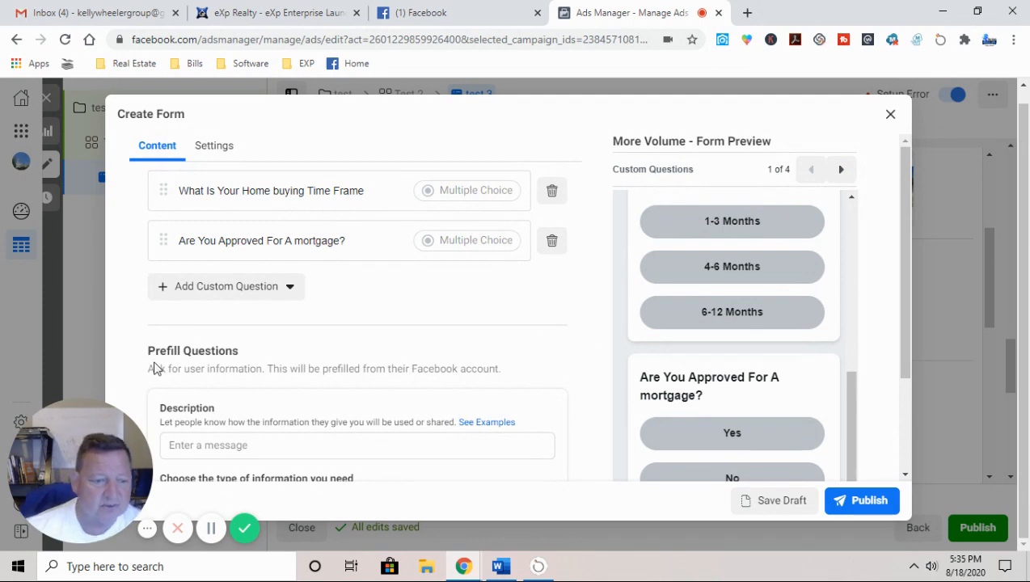
scroll(134, 338, "down", 3)
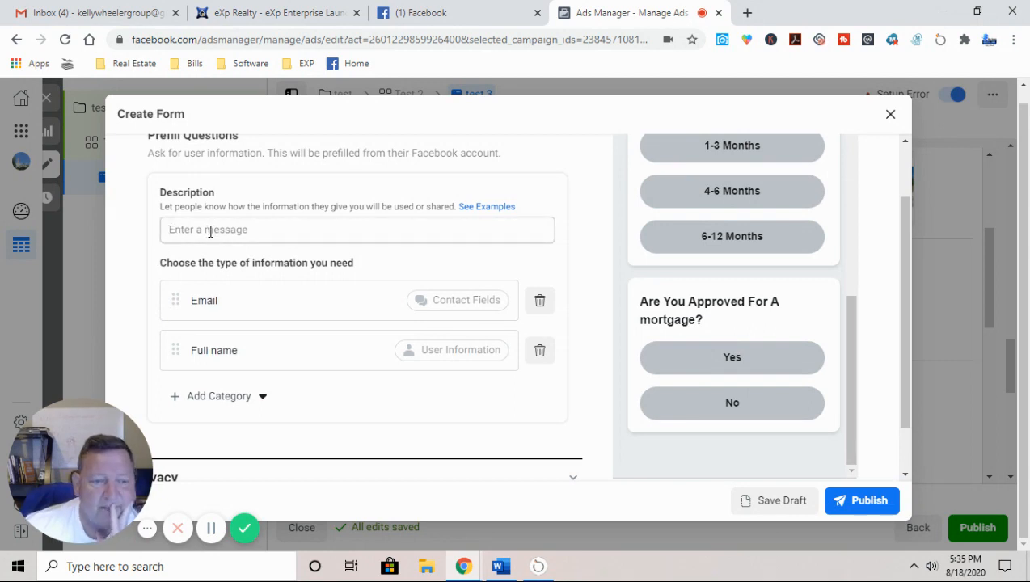
scroll(147, 278, "up", 1)
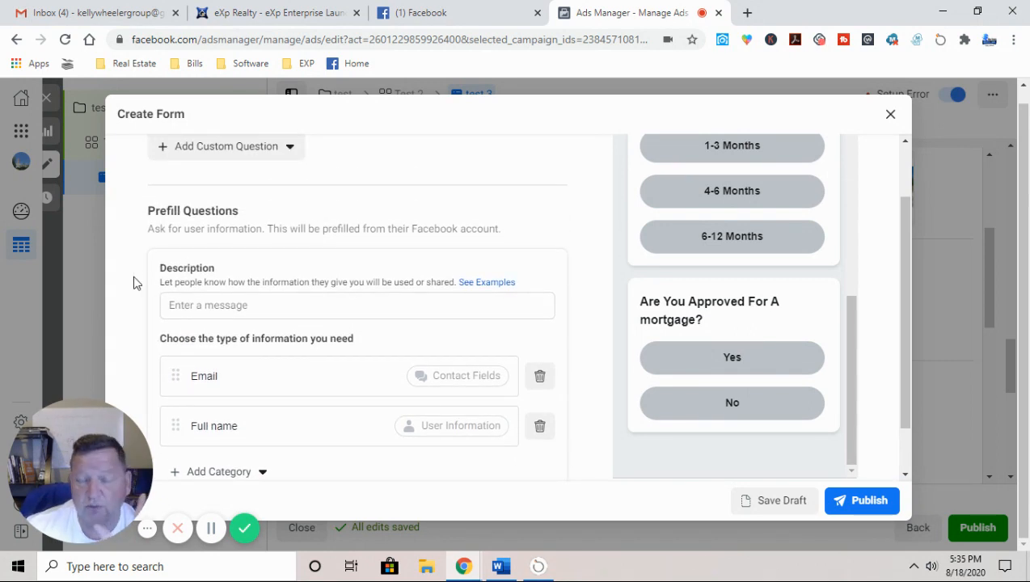
scroll(135, 281, "down", 1)
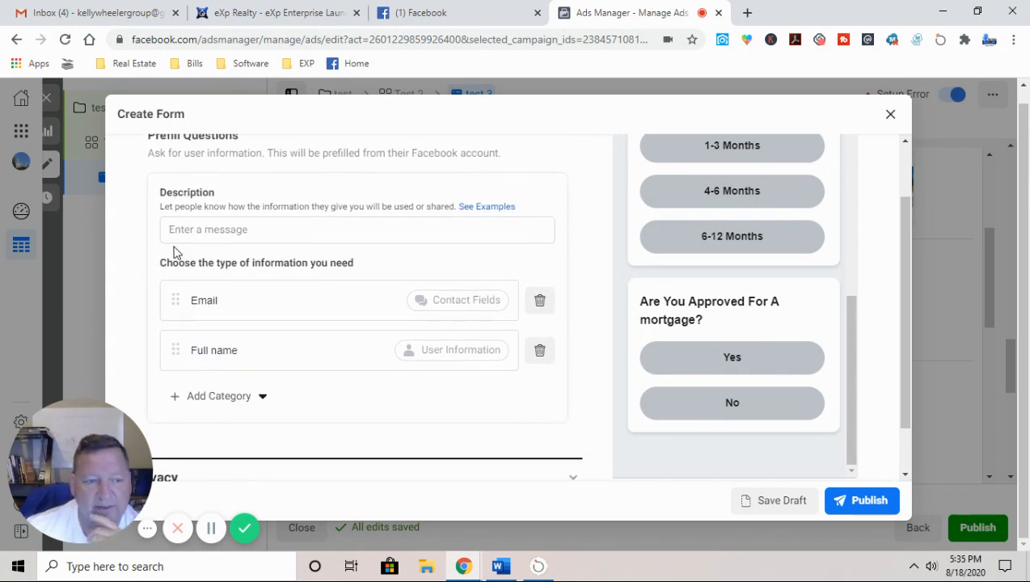
Step: Describe the prefill section as 'Contact Information' and delete the Full name field
left_click(212, 230)
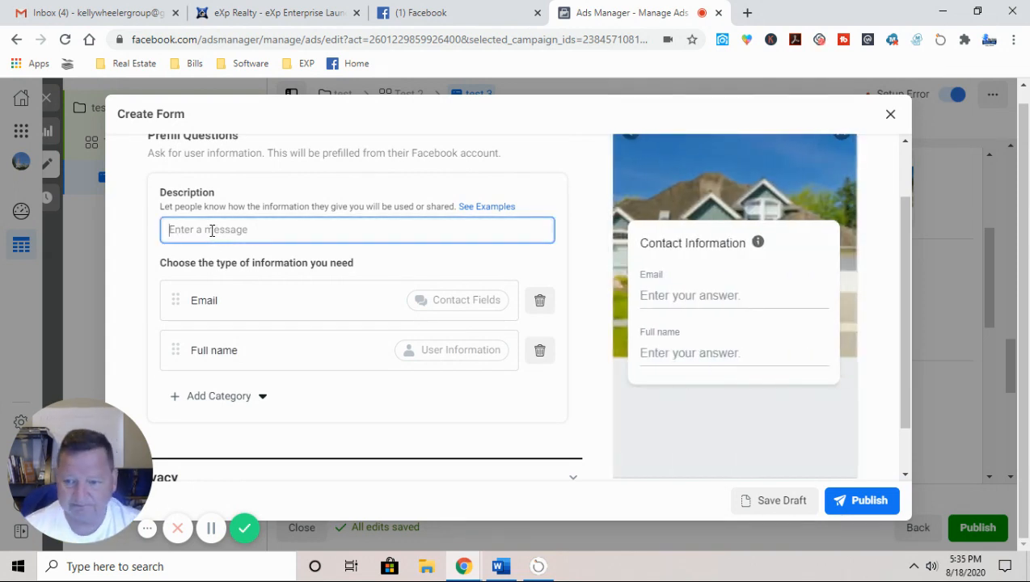
type("Con")
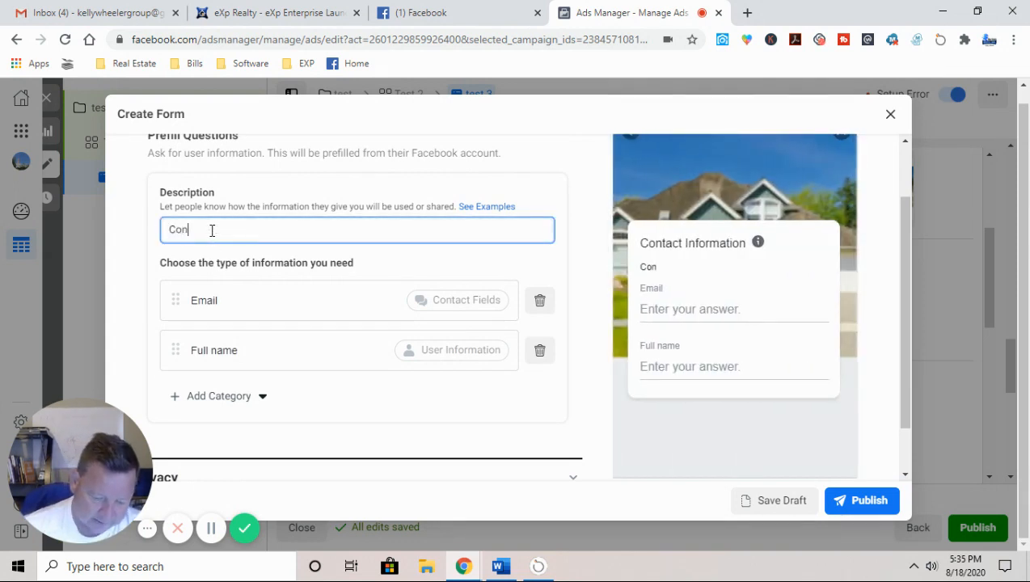
type("tact In")
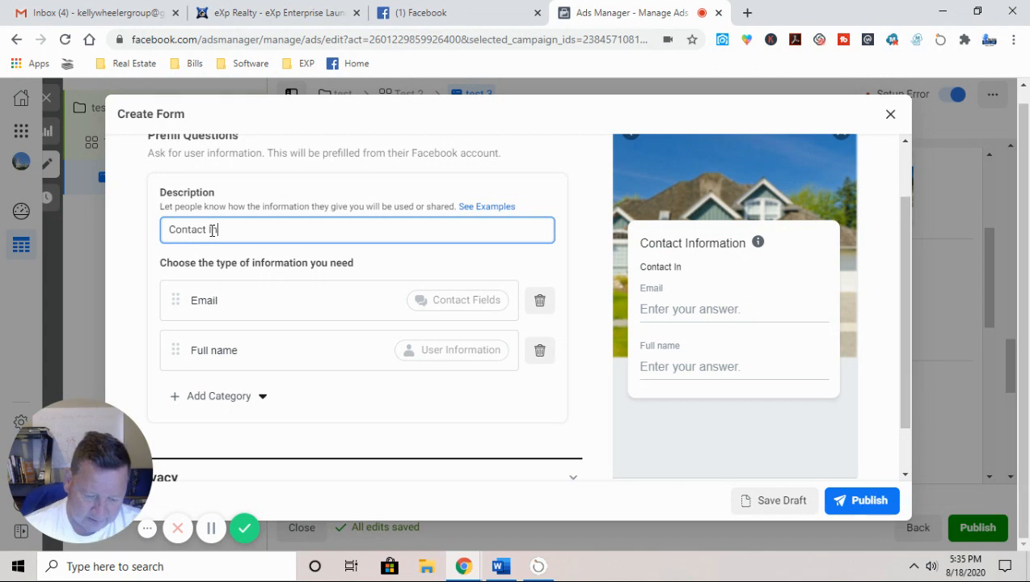
type("formatio")
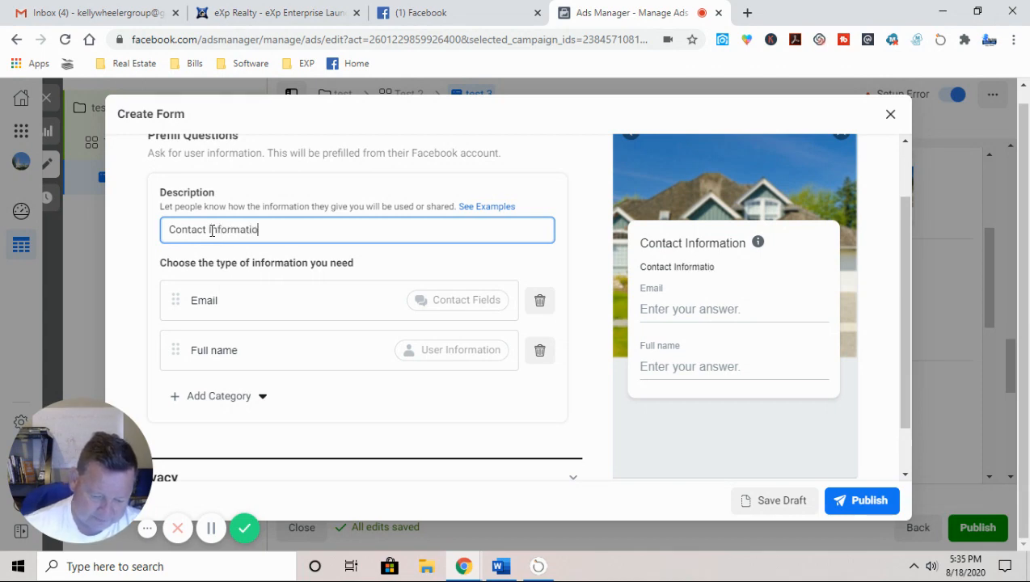
type("n")
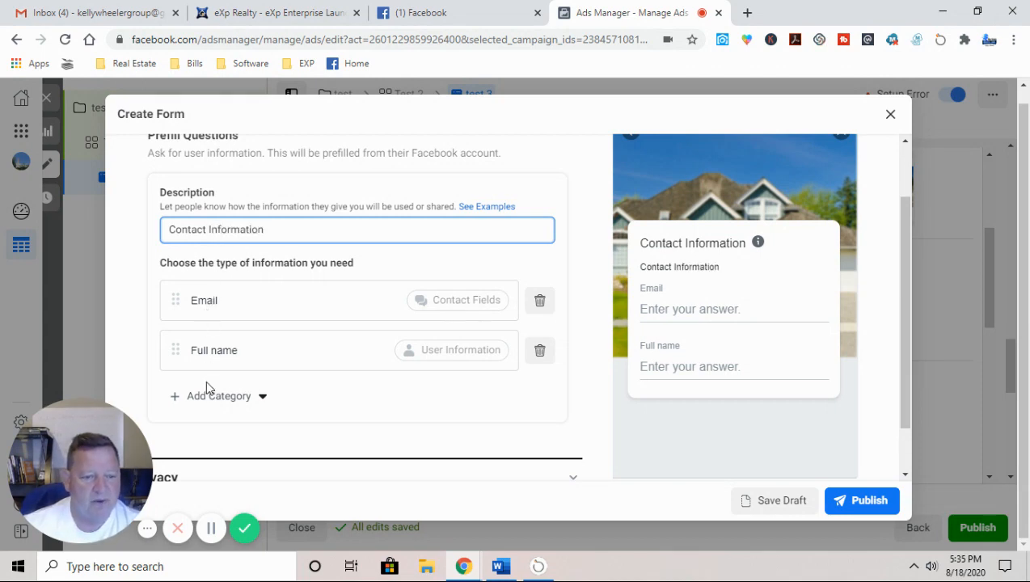
left_click(541, 356)
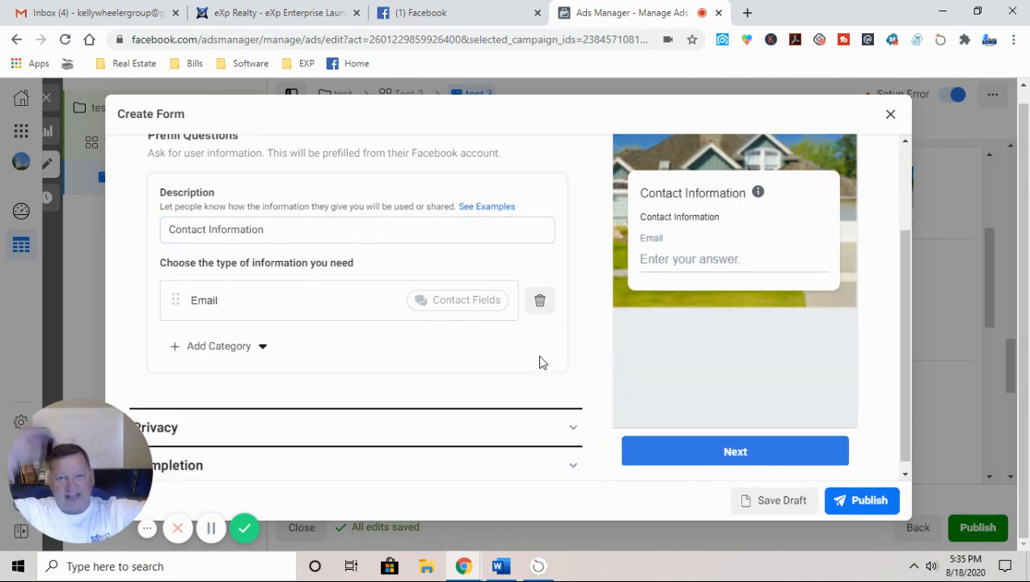
Step: Add First name, Last name and Phone number fields to the prefill questions
left_click(240, 343)
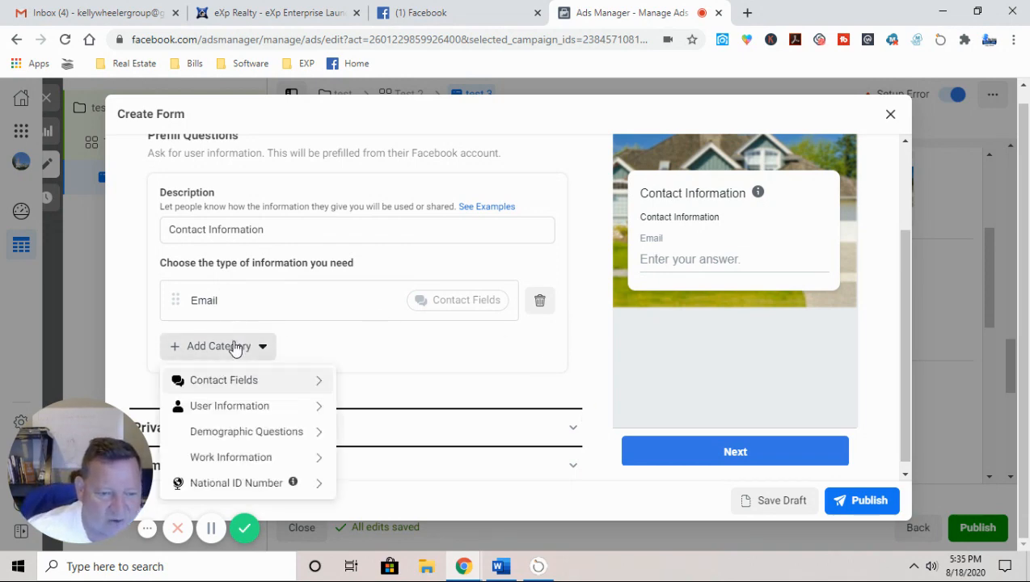
mouse_move(242, 407)
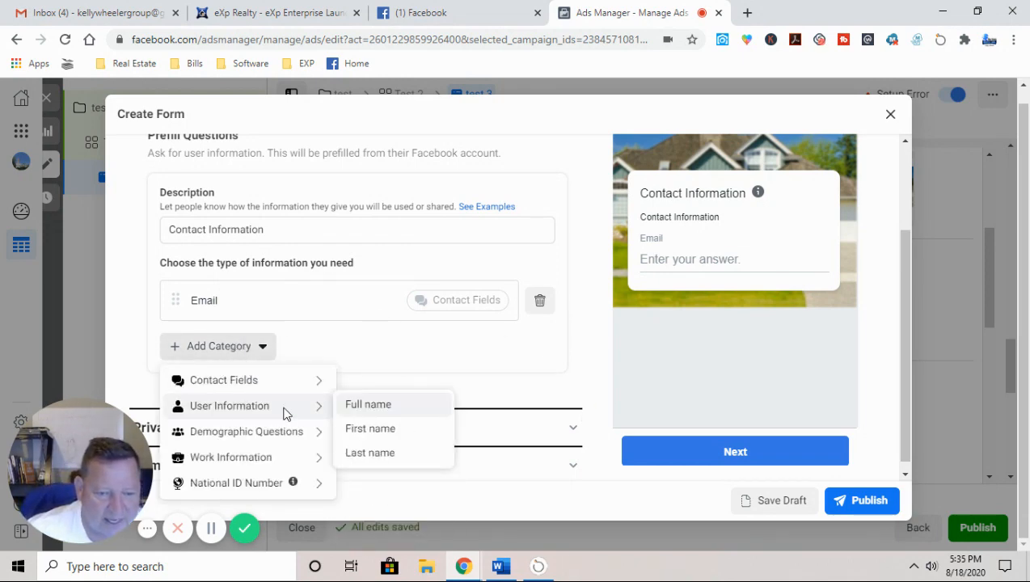
left_click(368, 430)
left_click(223, 404)
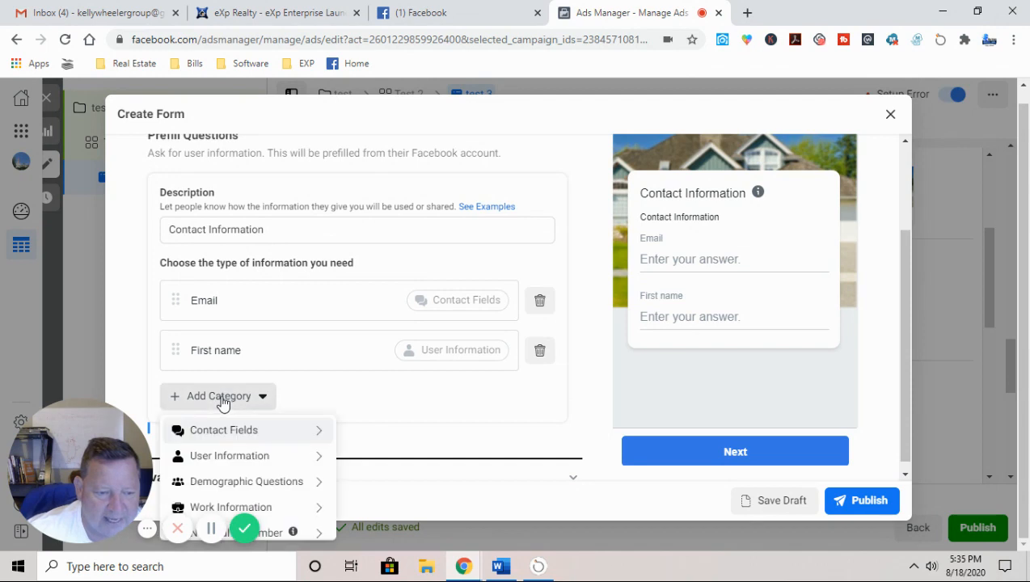
mouse_move(202, 455)
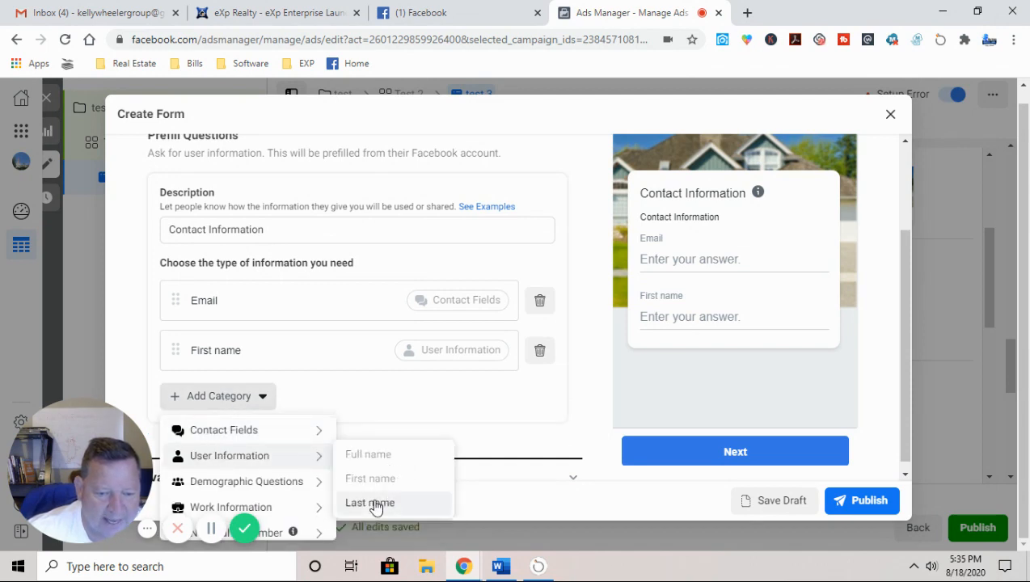
left_click(384, 503)
left_click(223, 446)
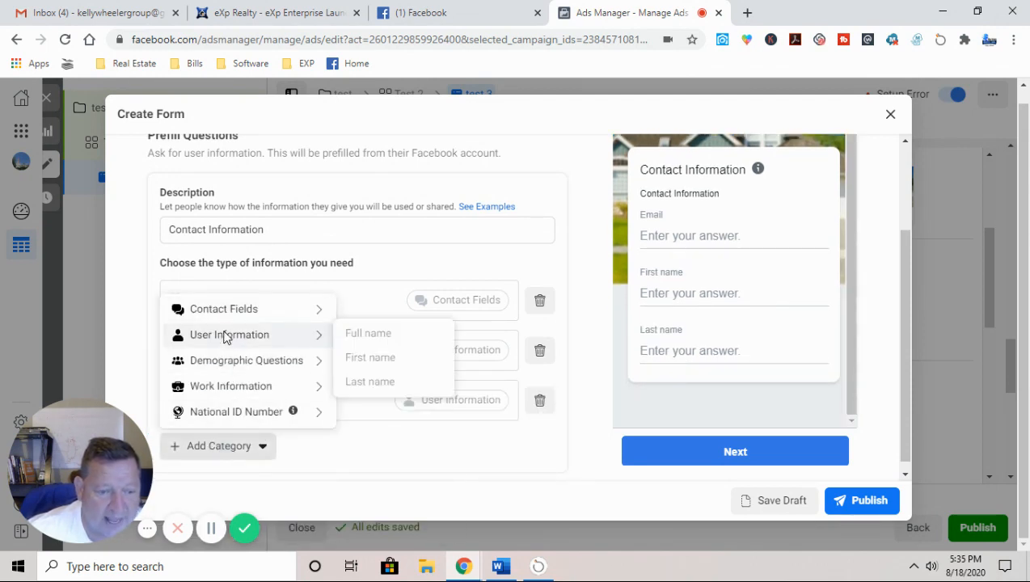
mouse_move(193, 308)
left_click(368, 332)
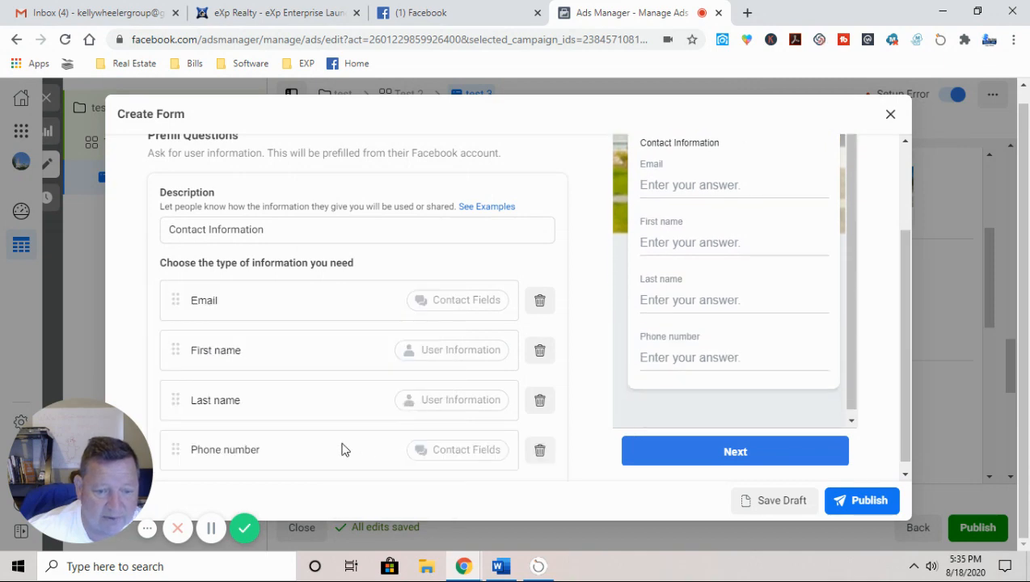
Step: Reorder the fields so First name and Last name sit above Email
left_click_drag(177, 349, 171, 299)
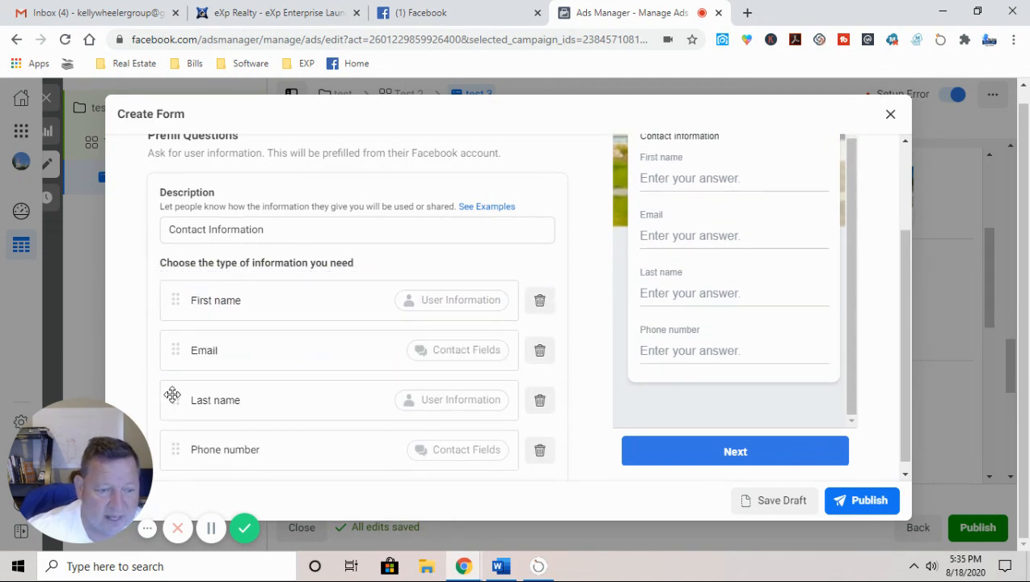
left_click_drag(172, 396, 173, 343)
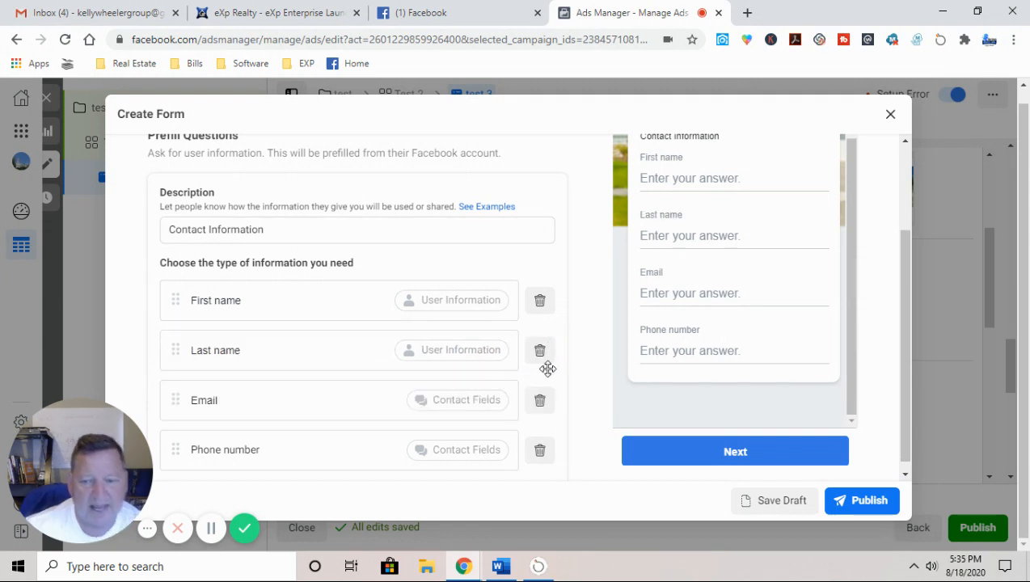
left_click_drag(850, 318, 859, 231)
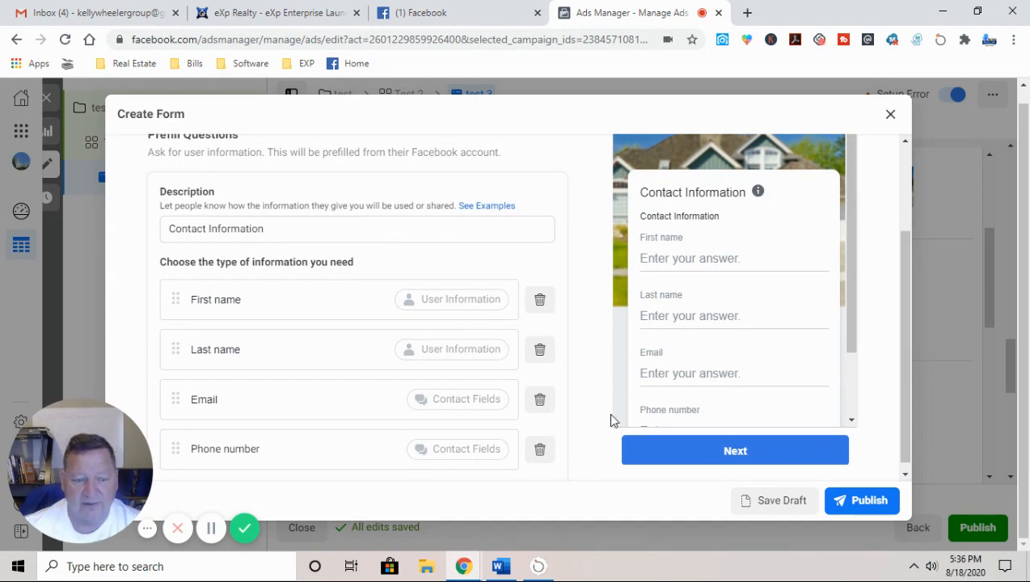
Step: Collapse the Questions section, expand Privacy, and open a new browser tab
scroll(609, 420, "down", 1)
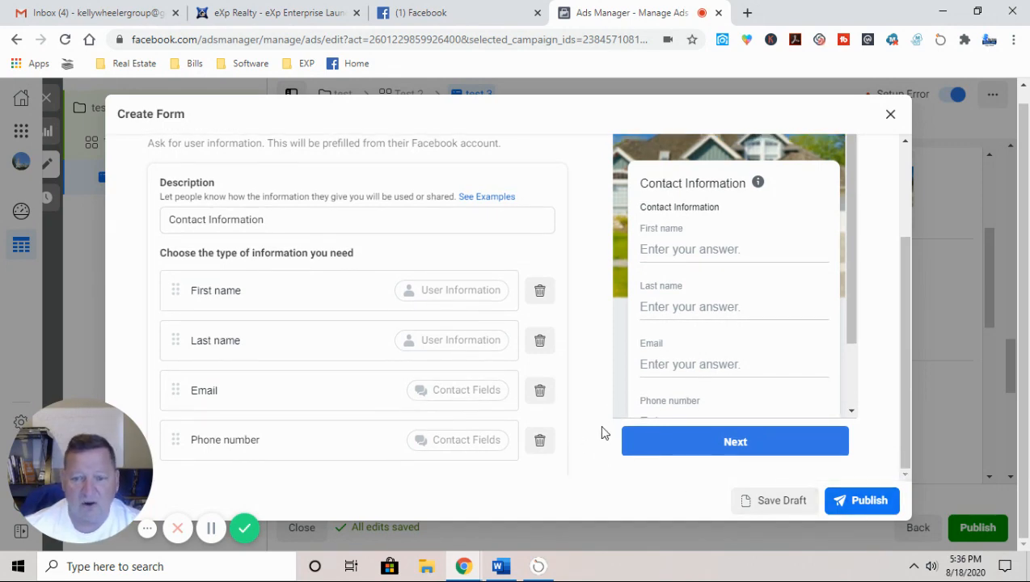
scroll(603, 431, "up", 2)
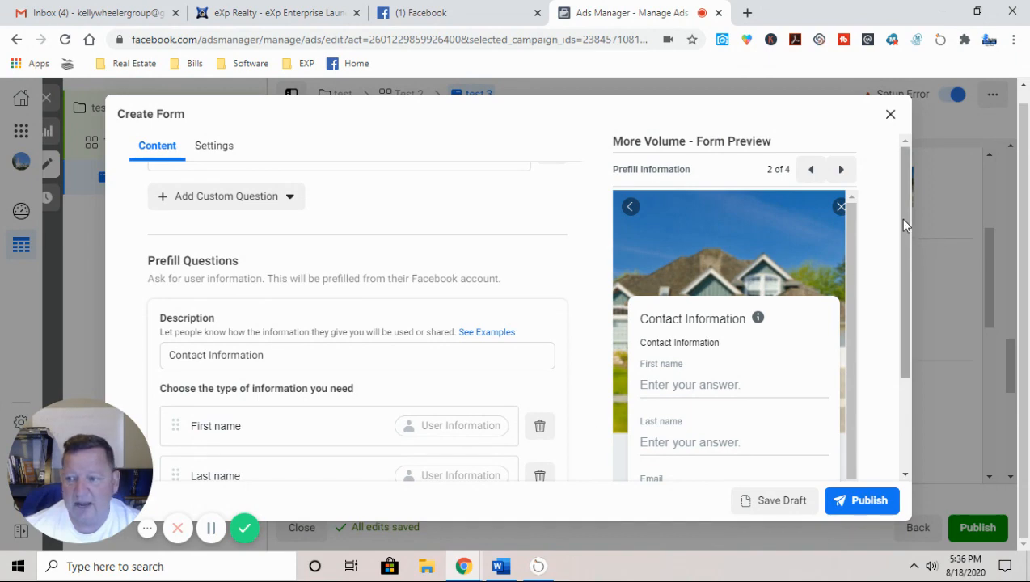
scroll(904, 224, "down", 2)
scroll(324, 223, "up", 4)
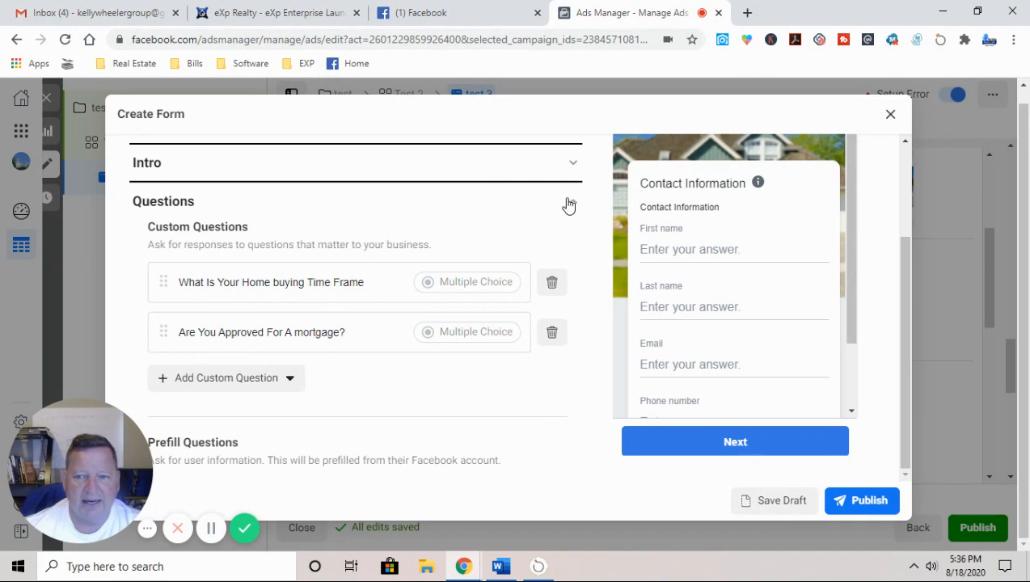
left_click(571, 204)
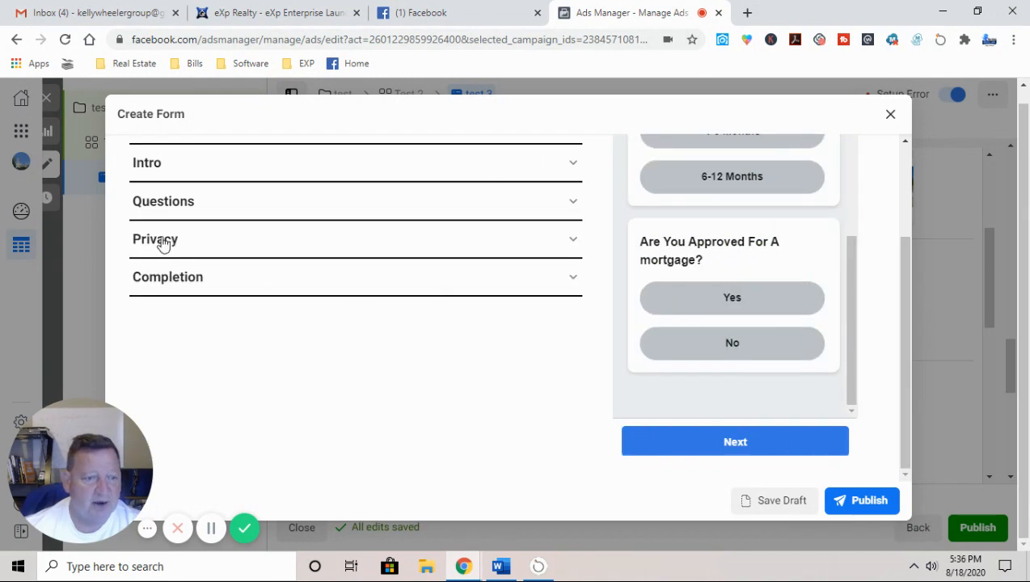
left_click(194, 240)
left_click(746, 12)
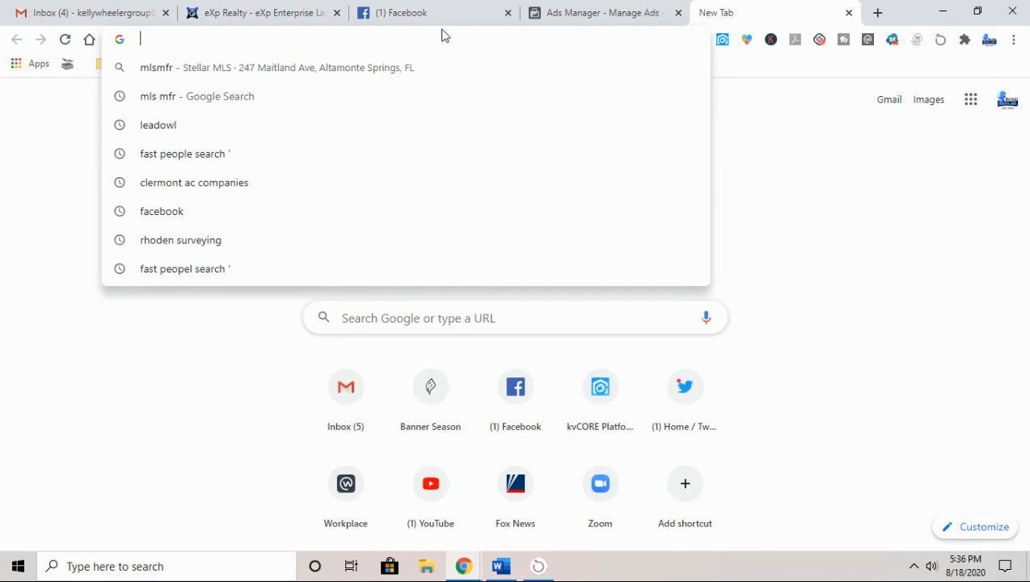
Step: Go to kwtherealtor.com and open its Privacy Policy page from the footer
type("kw")
key("Return")
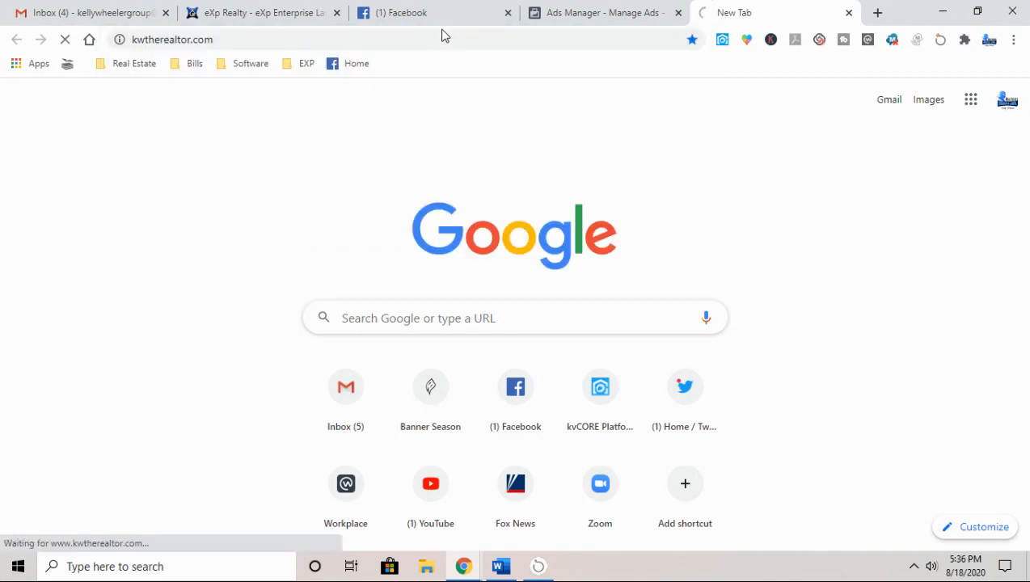
scroll(453, 313, "down", 15)
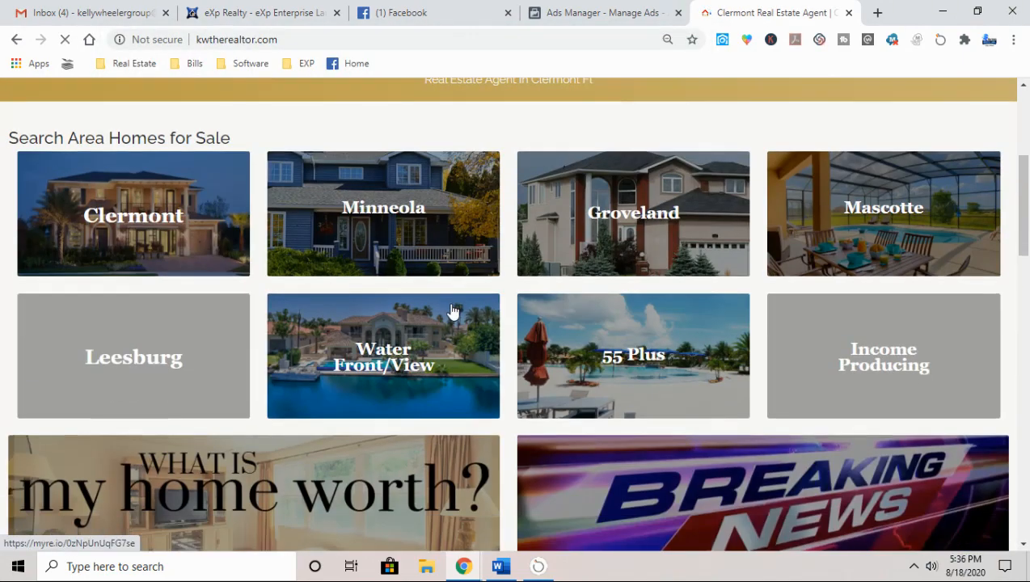
scroll(442, 326, "down", 10)
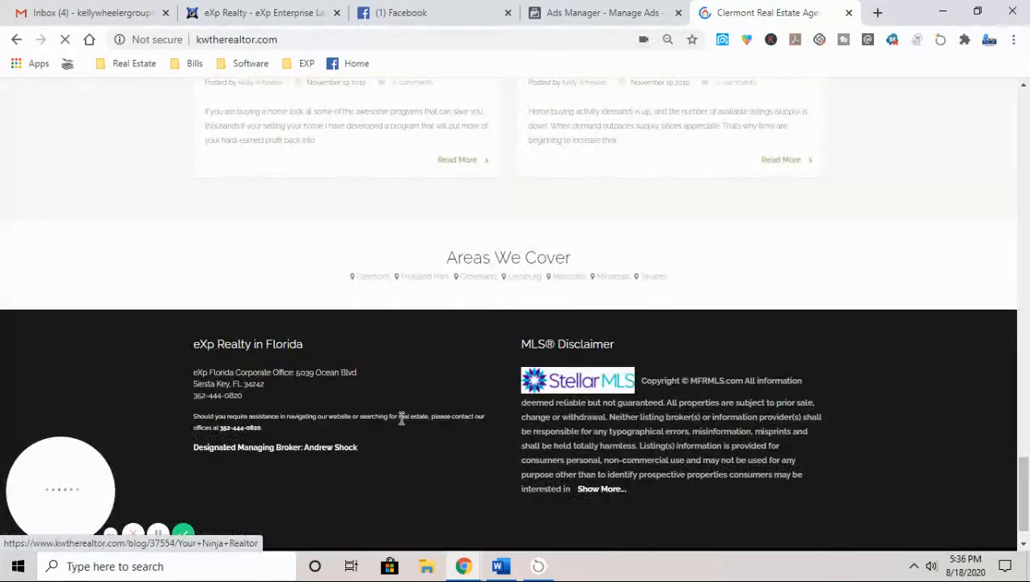
scroll(433, 442, "down", 1)
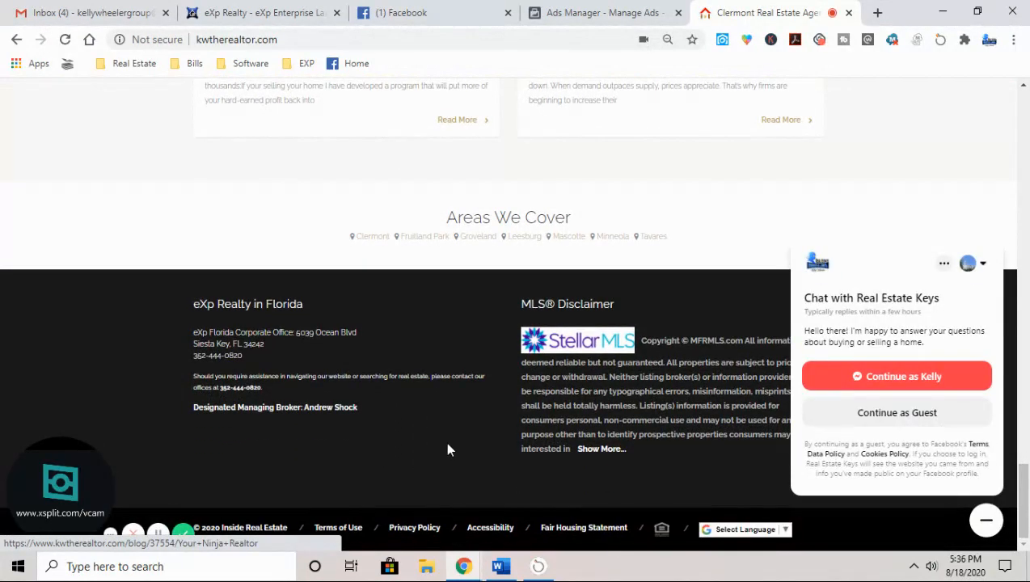
left_click(414, 528)
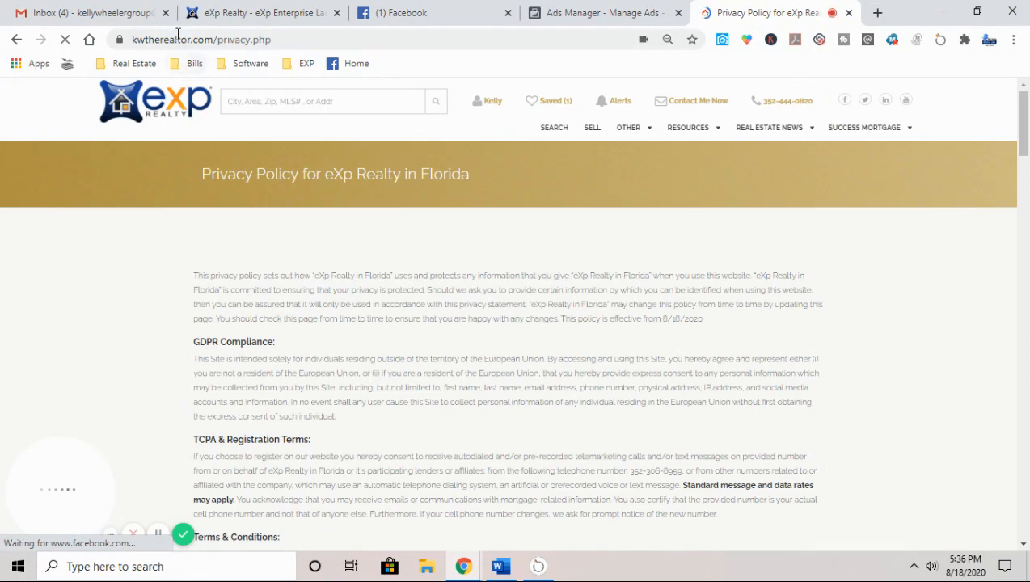
Step: Copy the privacy page's address, kwtherealtor.com/privacy.php
left_click(177, 38)
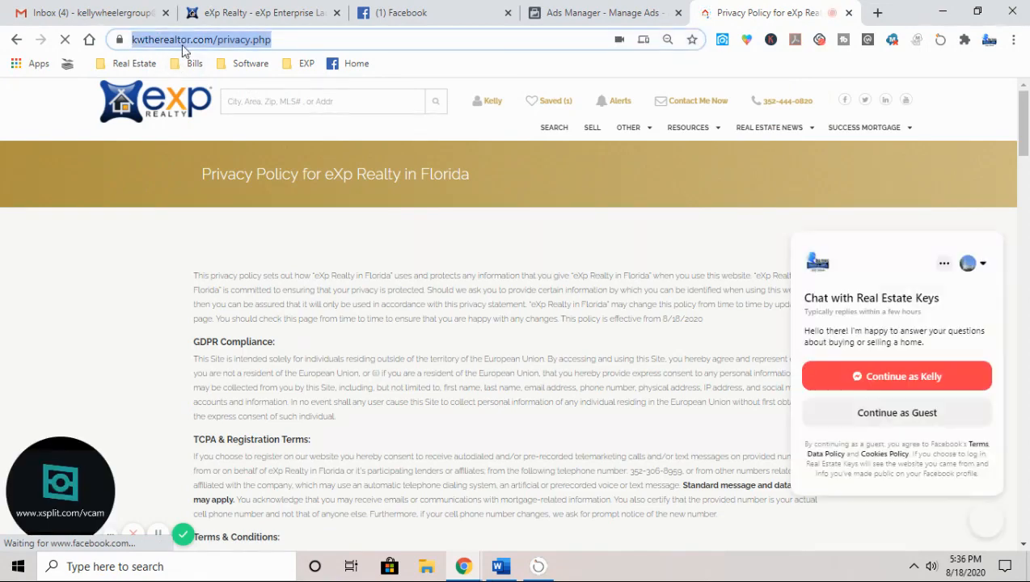
right_click(184, 38)
left_click(237, 145)
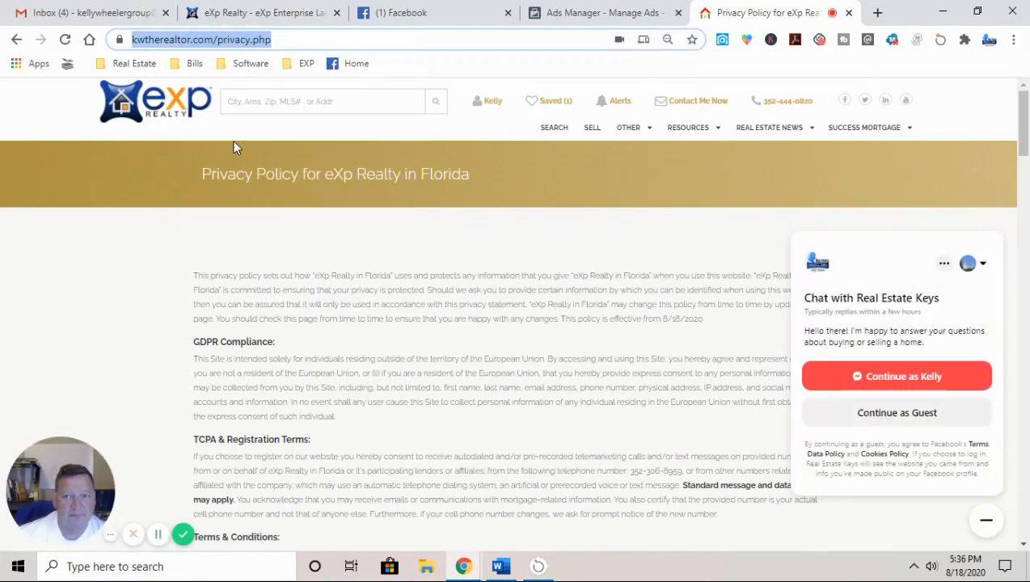
left_click(587, 13)
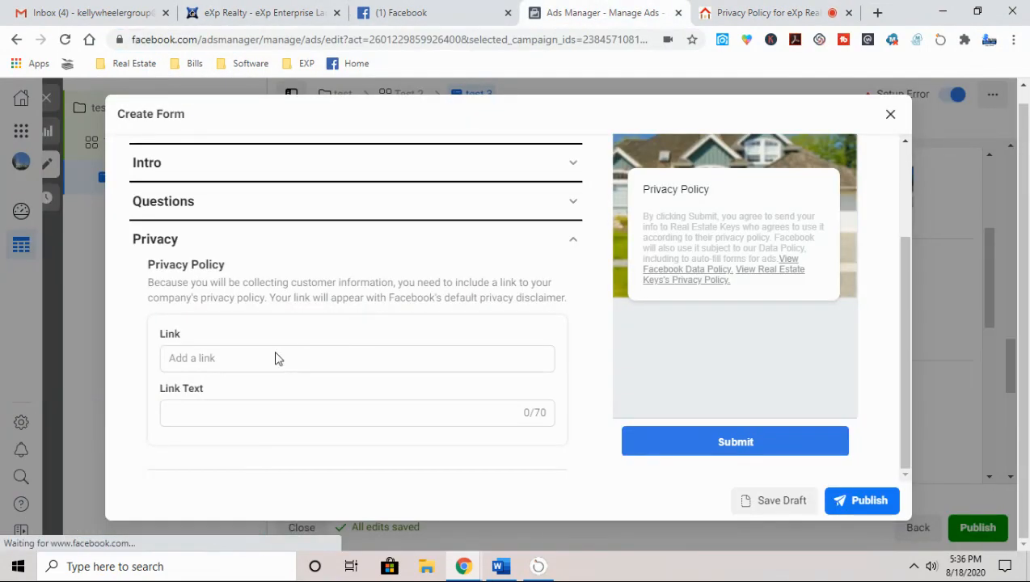
left_click(202, 358)
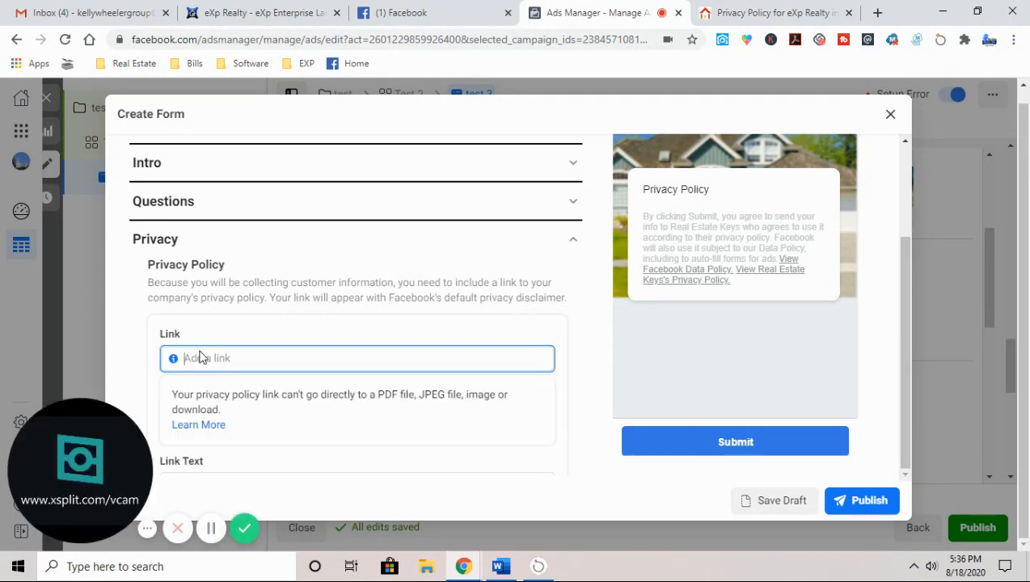
type("priva")
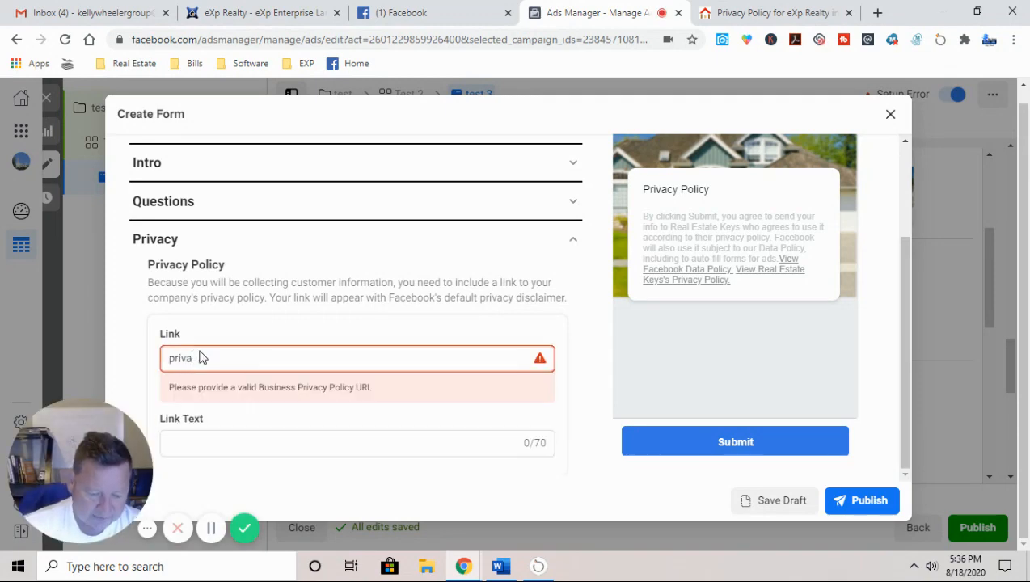
type("cy poli")
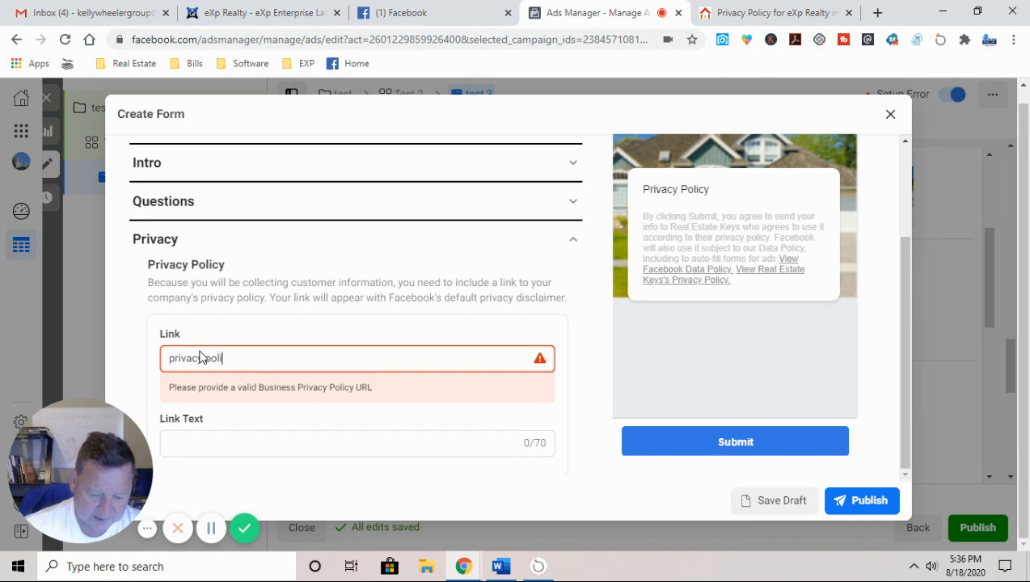
type("cy")
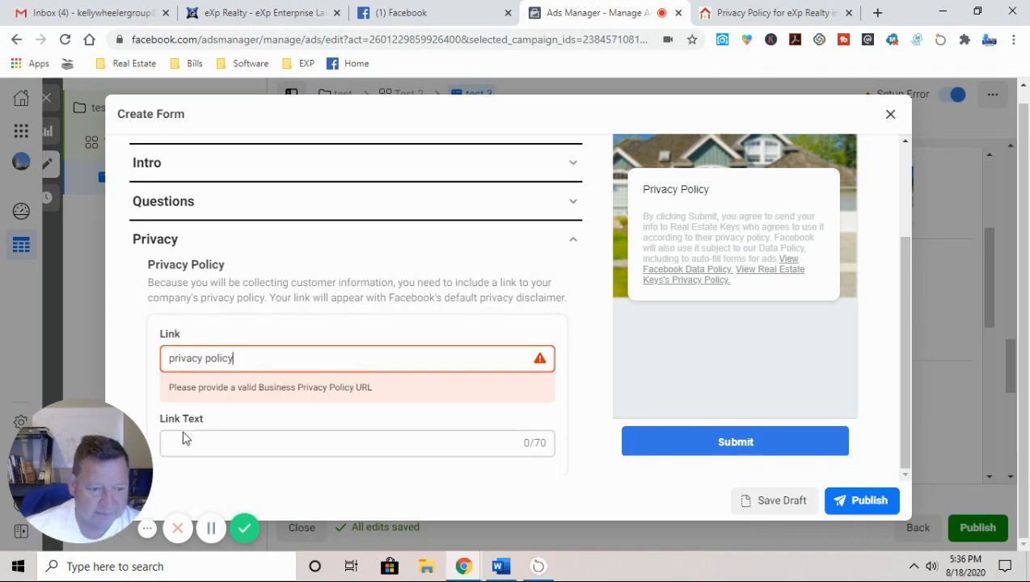
left_click_drag(239, 358, 89, 348)
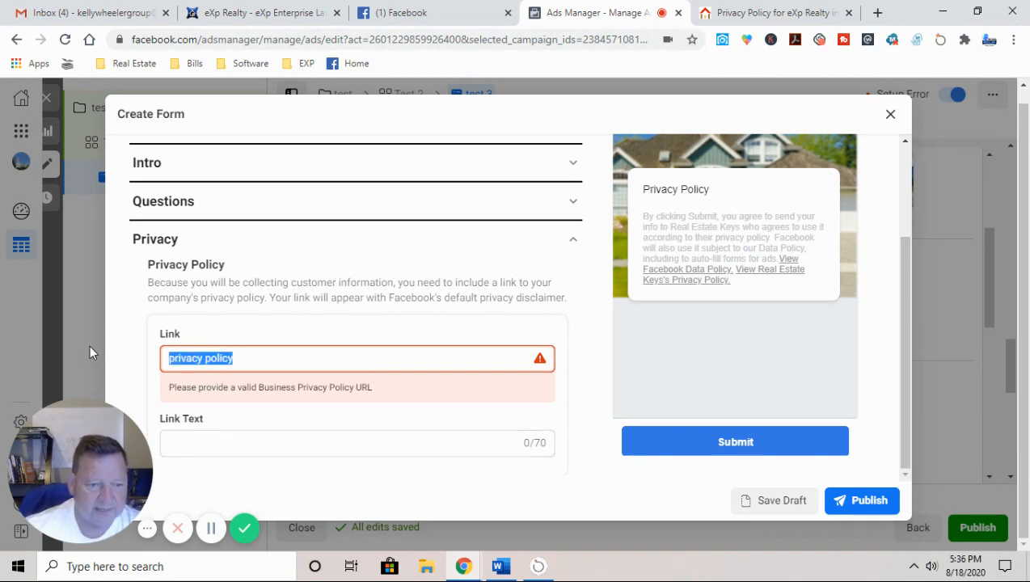
right_click(208, 364)
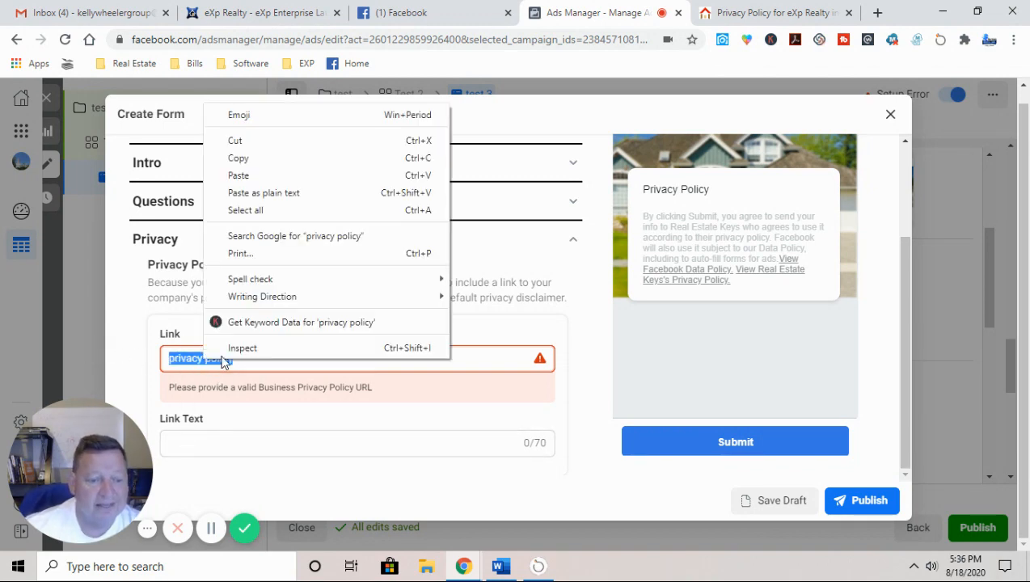
left_click(237, 176)
Step: Set the privacy link text to 'privacy policy' and collapse the Privacy section
scroll(217, 453, "down", 1)
left_click(213, 407)
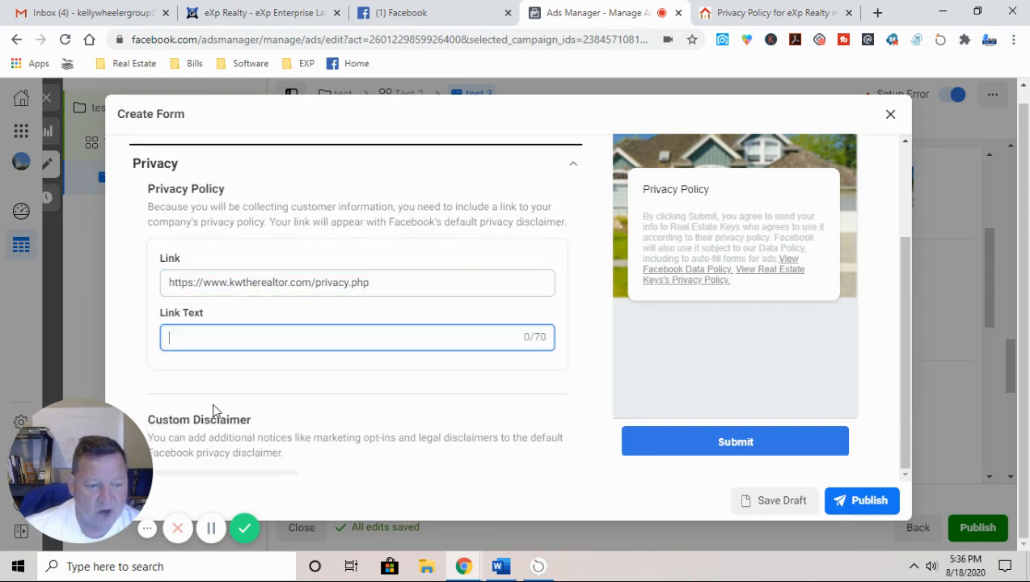
type("priva")
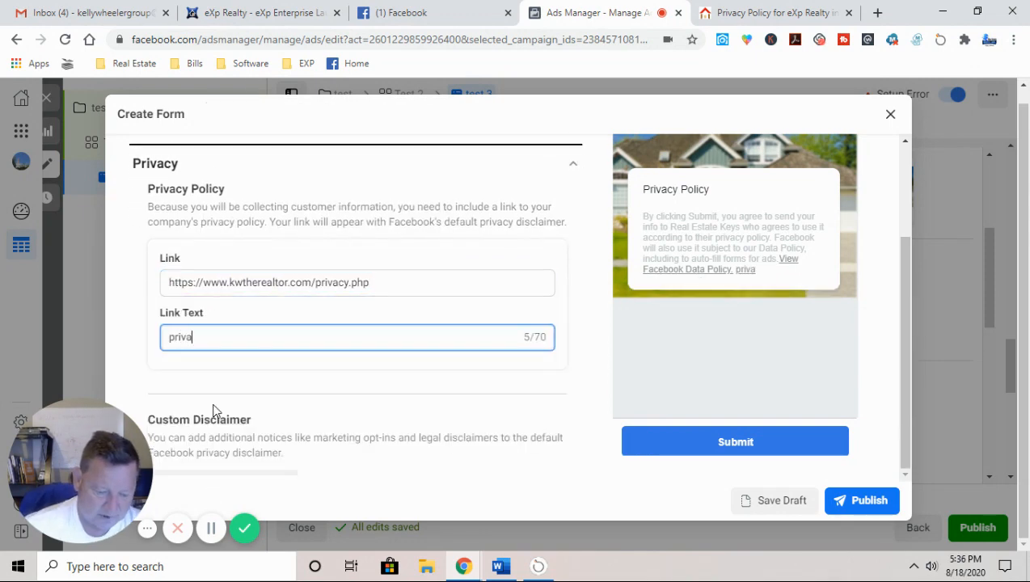
type("cy poli")
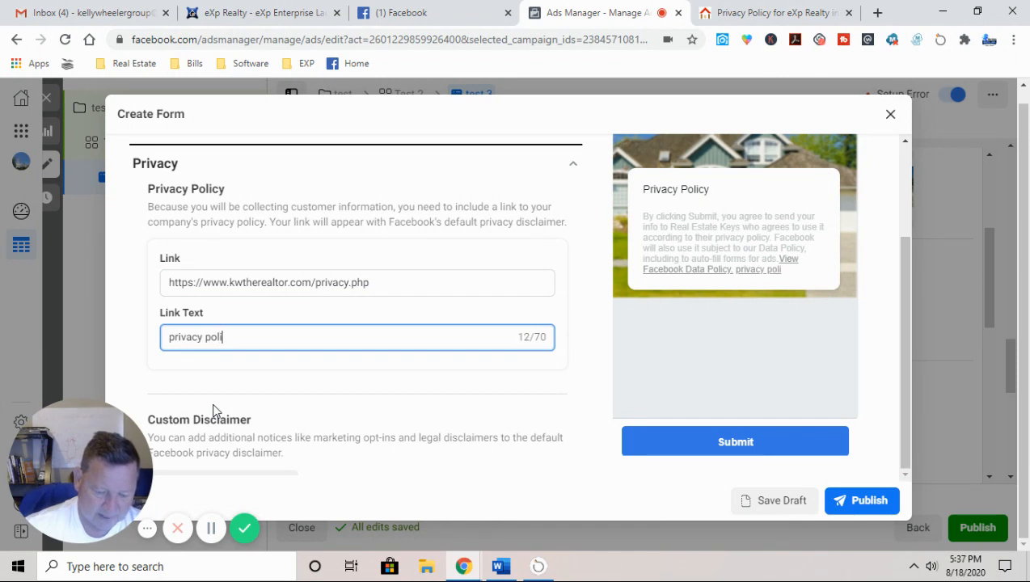
type("cy")
left_click(564, 426)
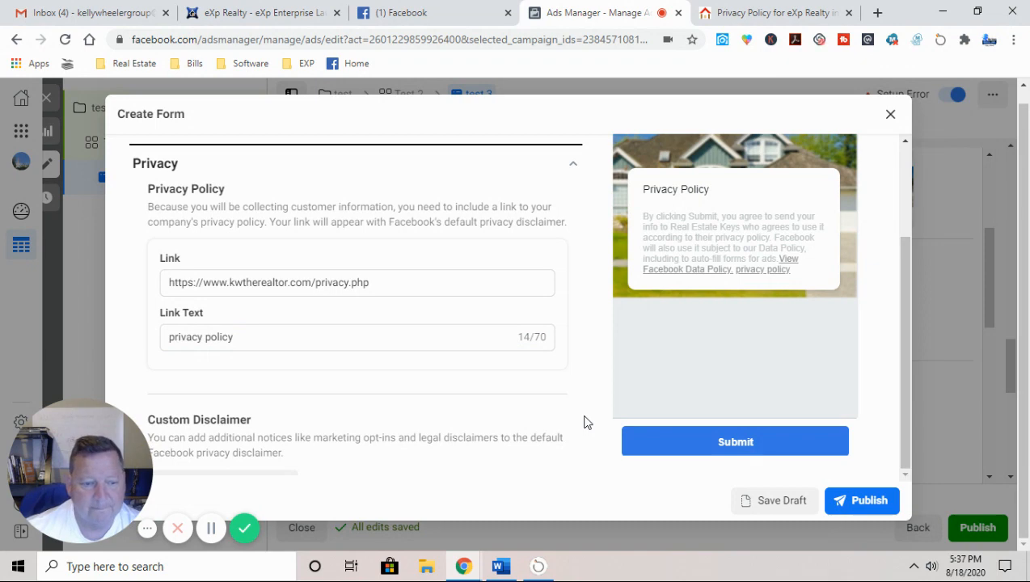
left_click(571, 166)
left_click(170, 278)
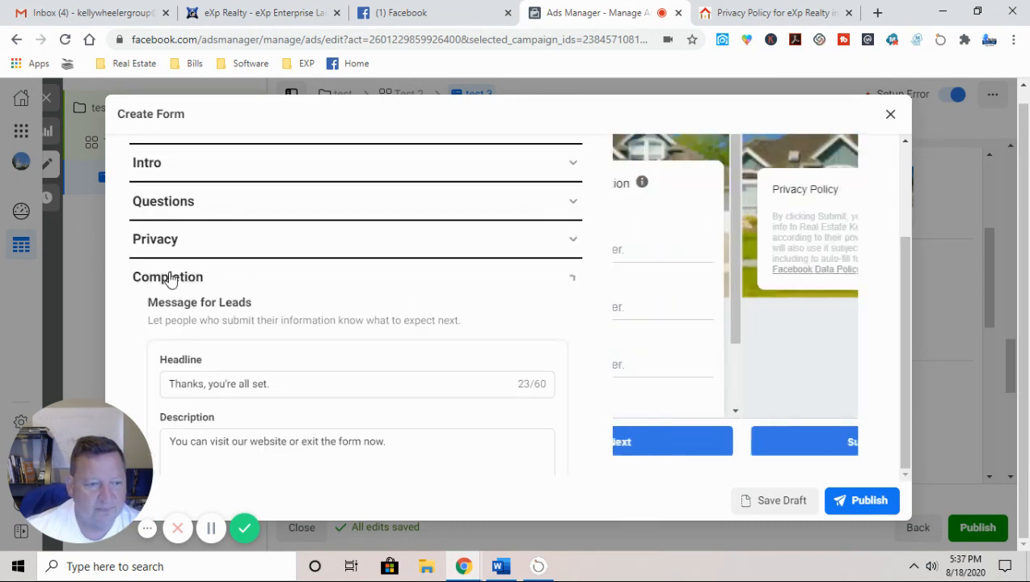
Step: Replace the completion description with 'We will get you the information soon....'
scroll(131, 348, "down", 2)
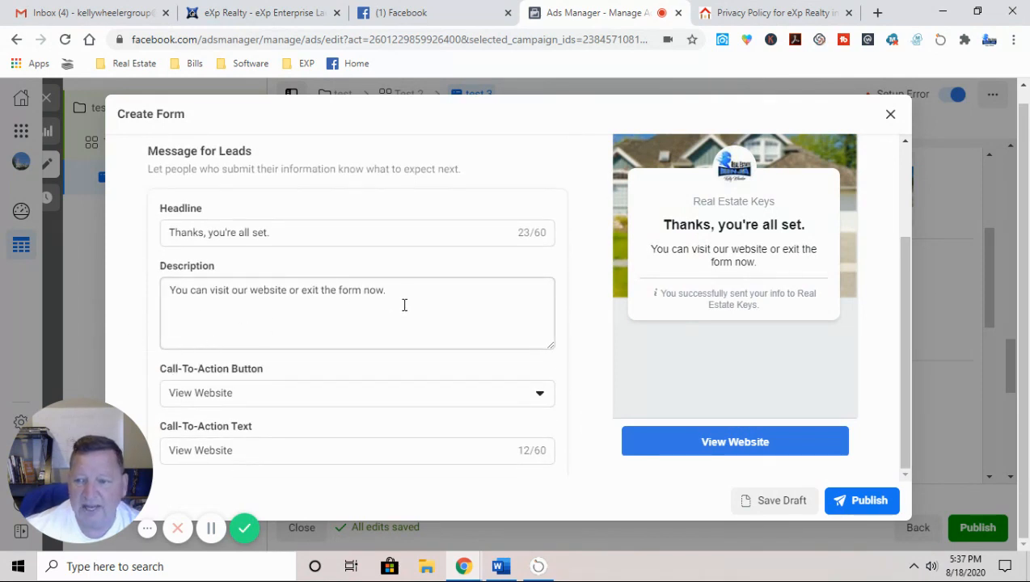
left_click_drag(399, 295, 37, 305)
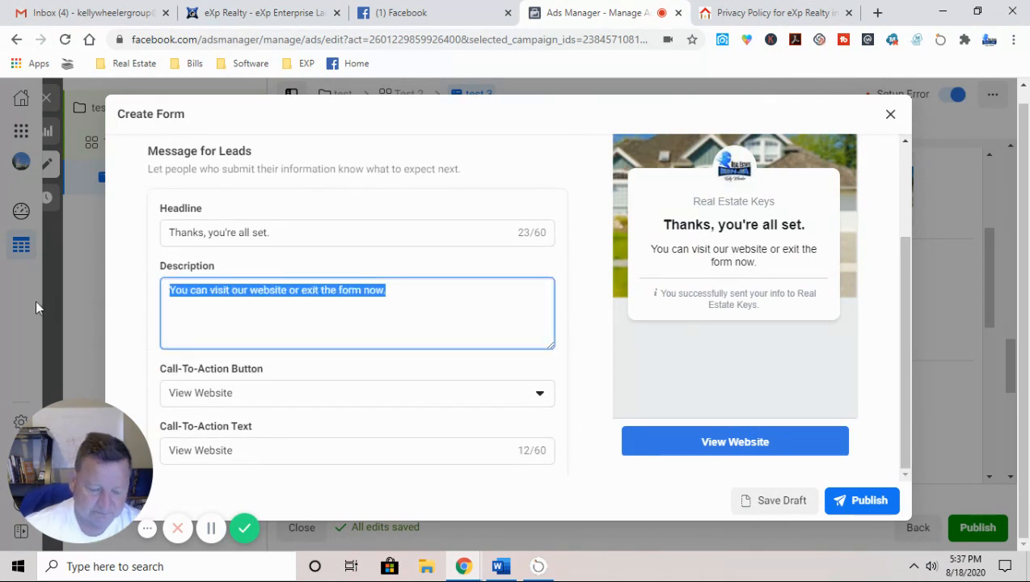
type("We ")
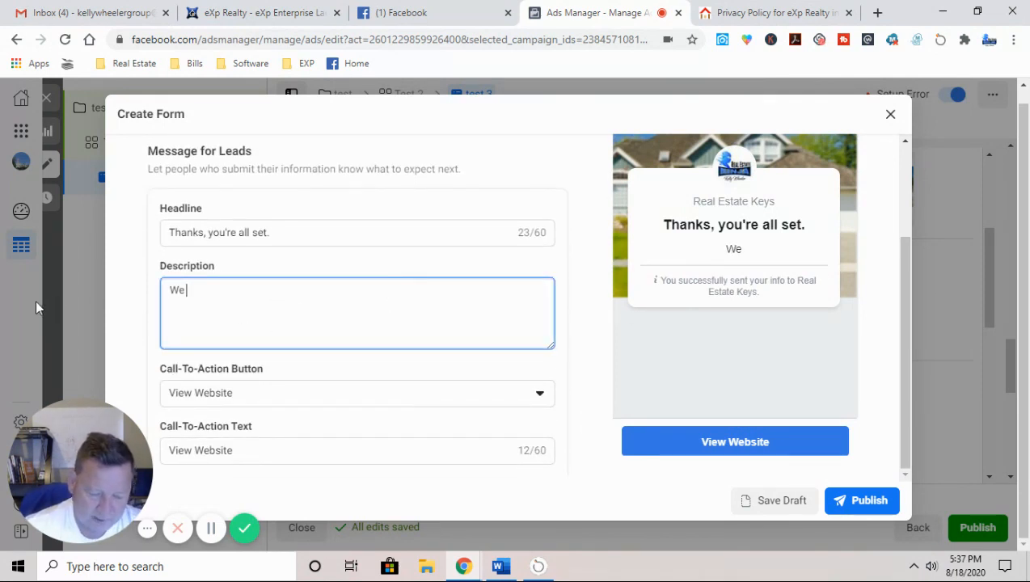
type("will get yo")
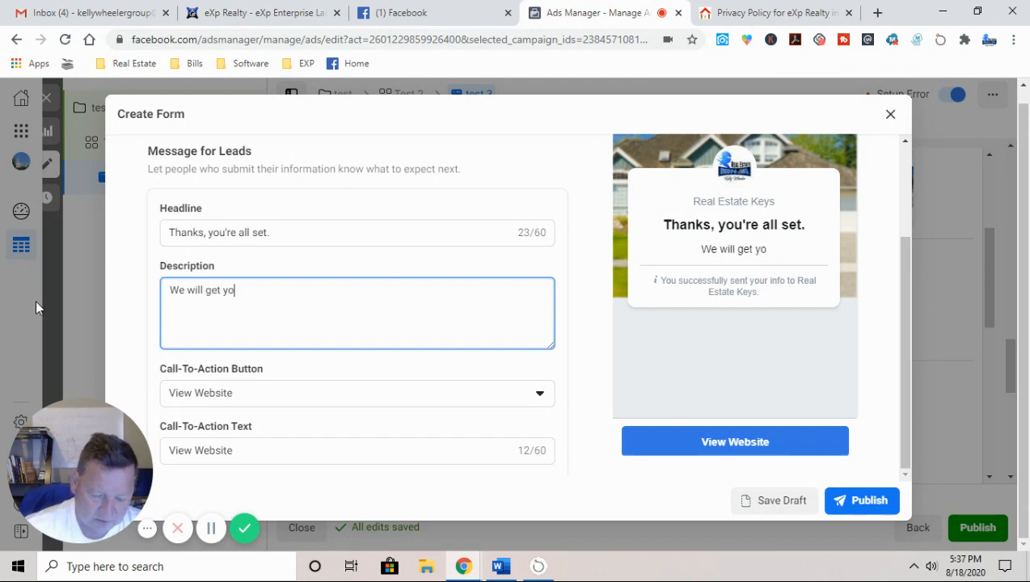
type("u the inf")
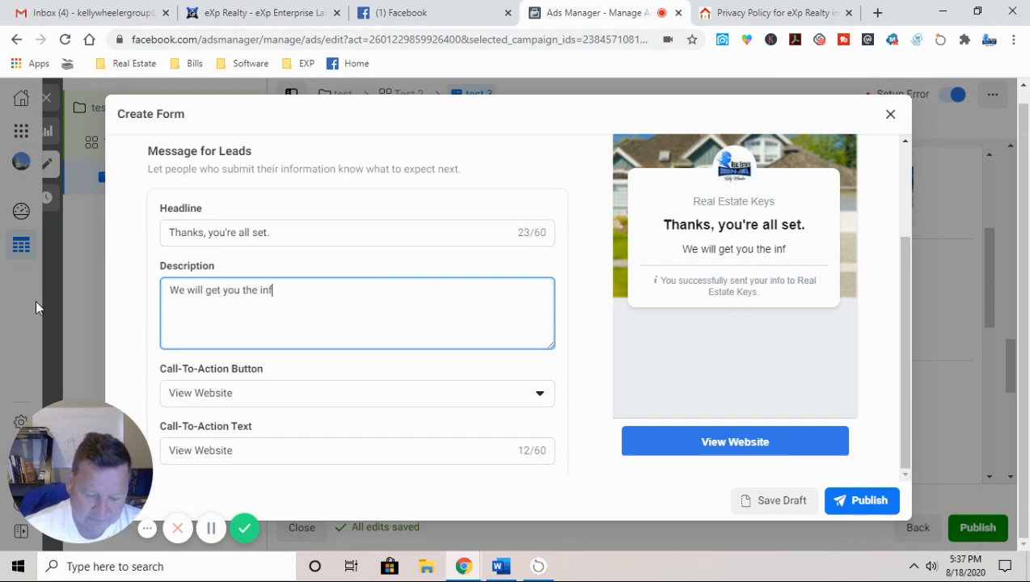
type("ormation ")
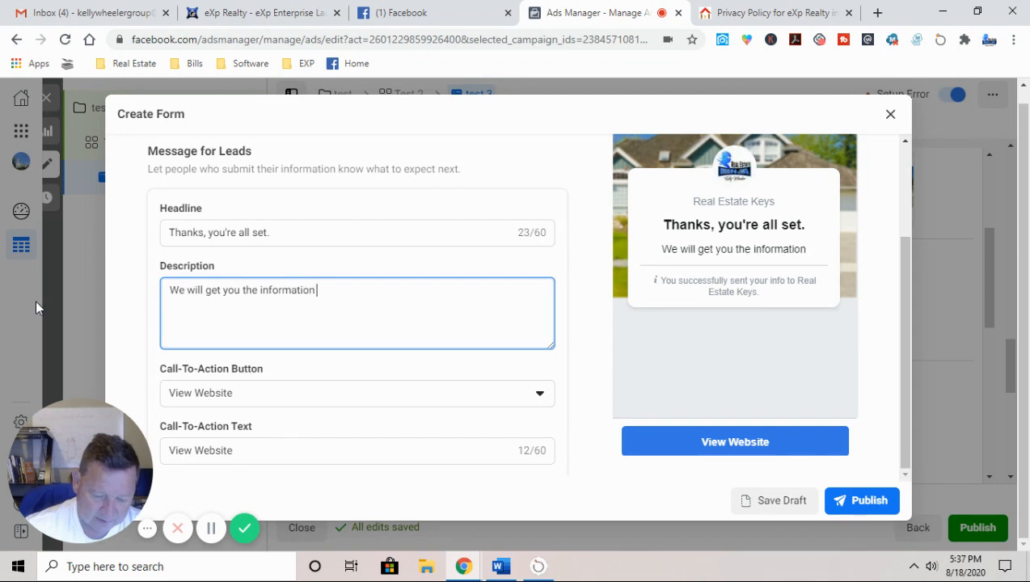
type("soon....")
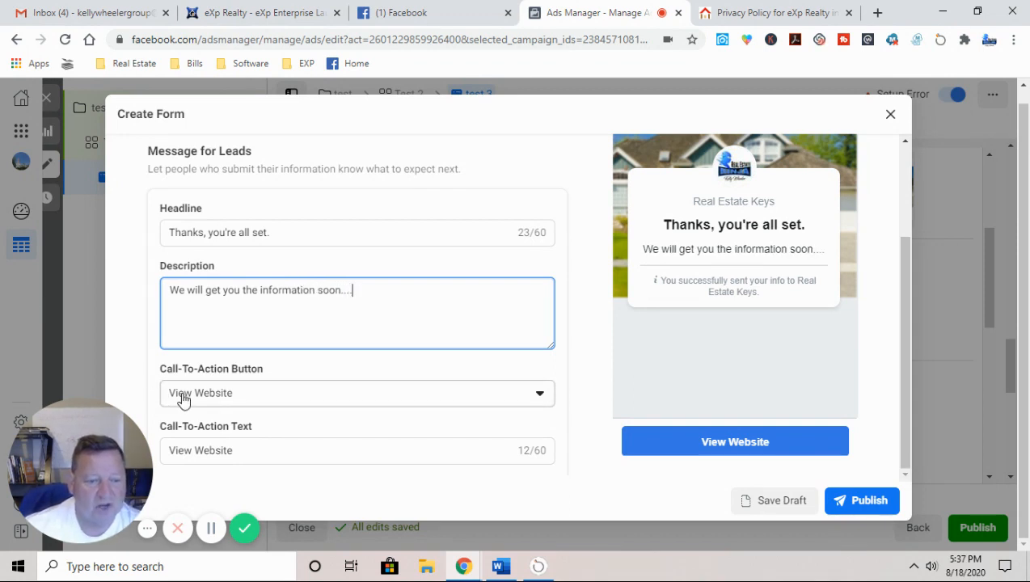
Step: Make the completion button Call Business, labelled to contact the agent by name
scroll(183, 399, "down", 1)
left_click(205, 328)
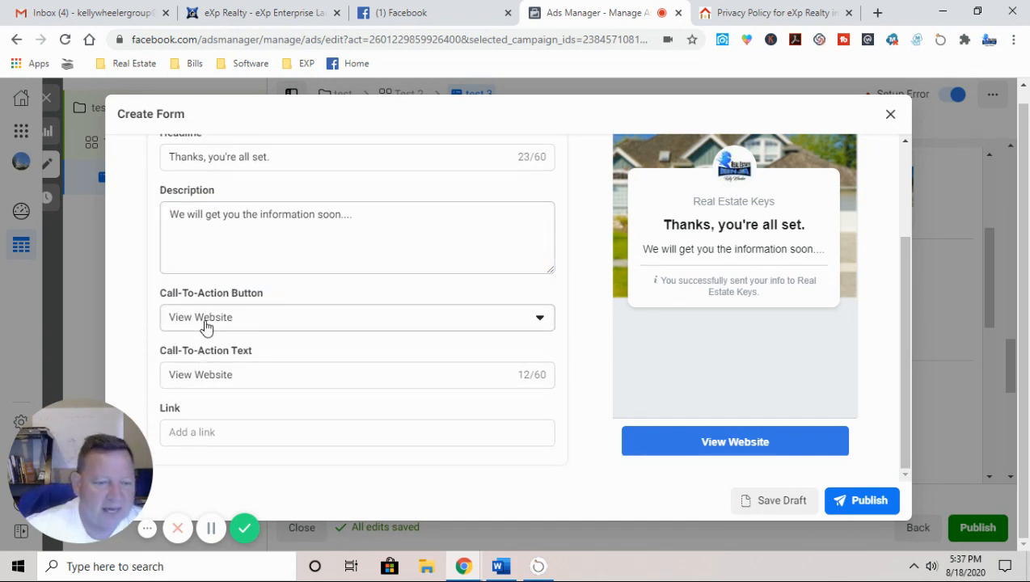
left_click(207, 406)
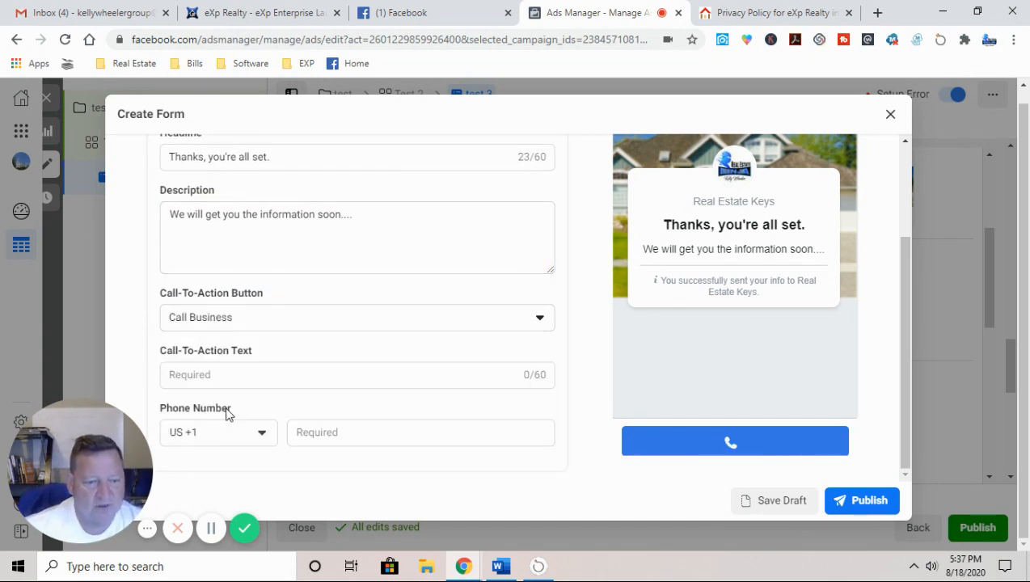
left_click(217, 378)
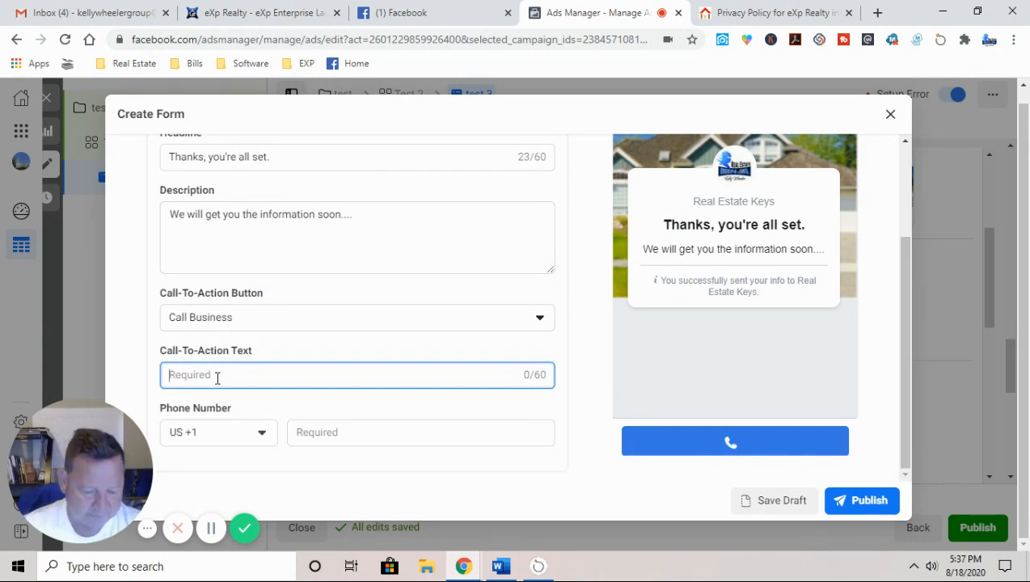
type("Conta")
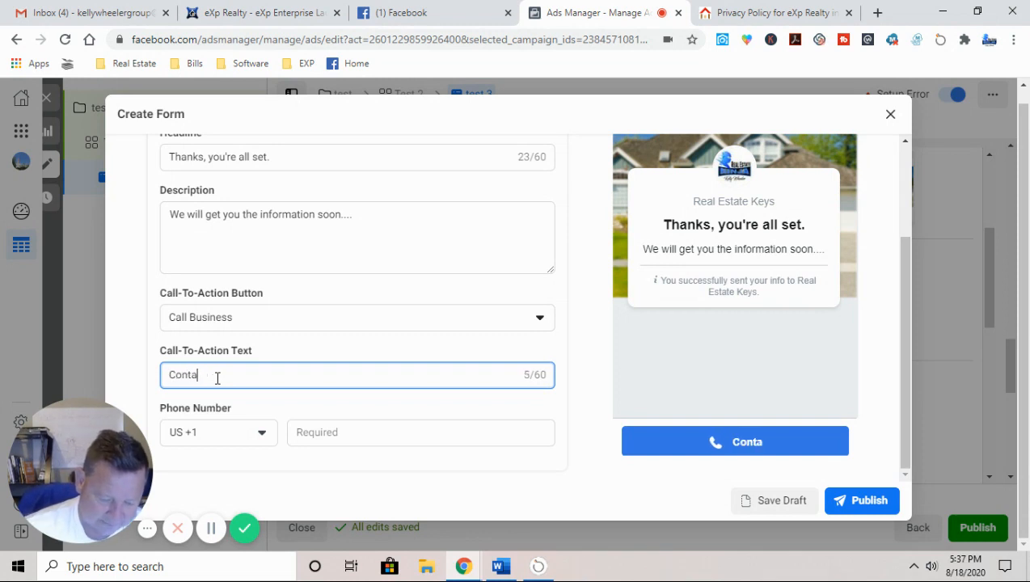
type("ct kelly Now")
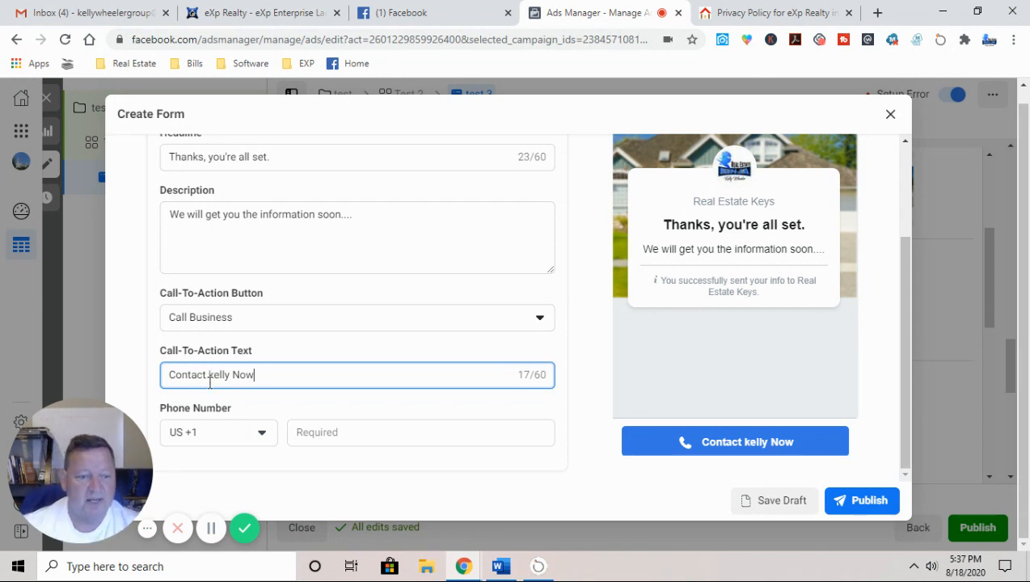
left_click(213, 377)
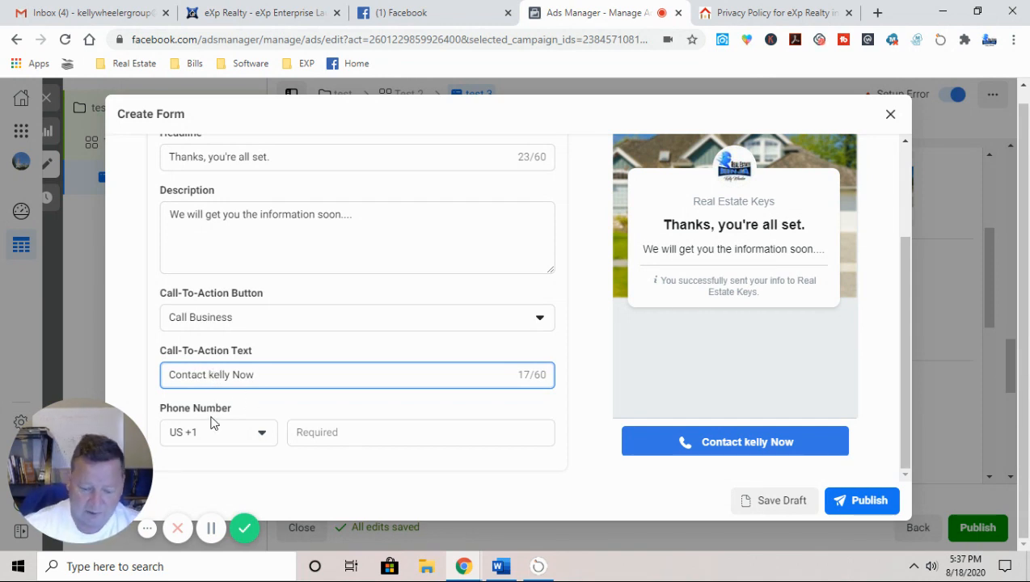
key("BackSpace")
type("K")
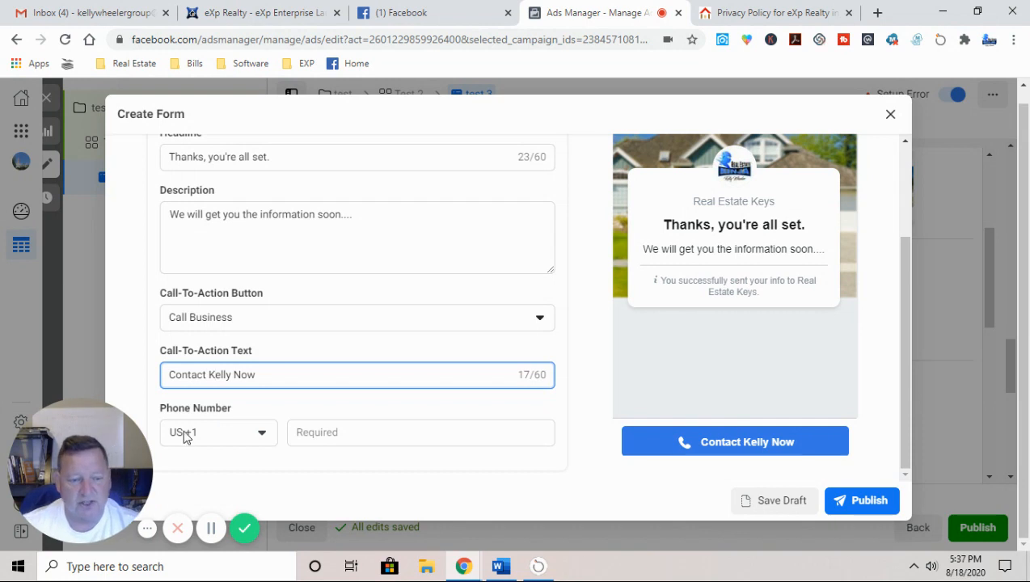
Step: Enter the business phone number for the Call Business button
left_click(316, 432)
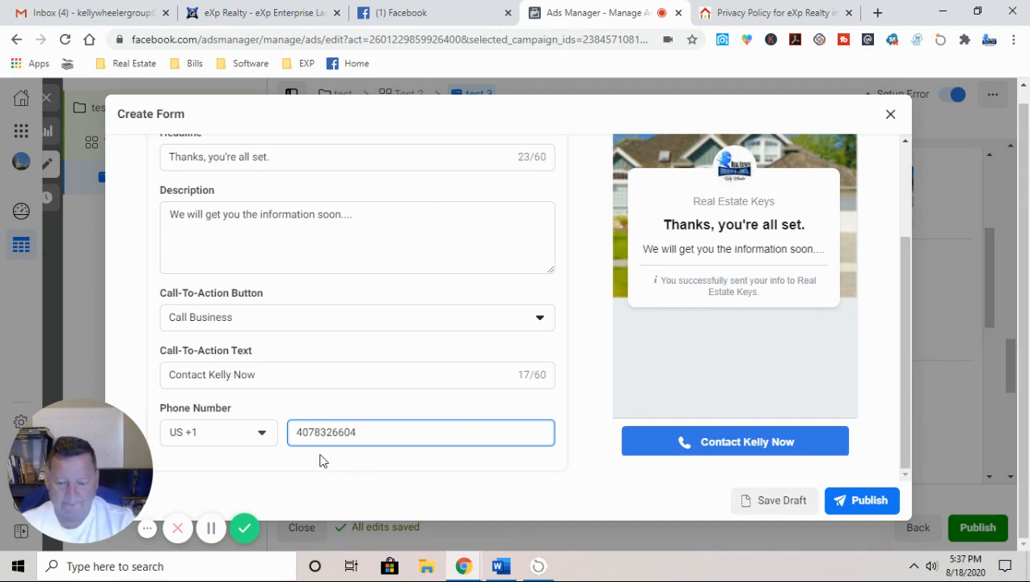
left_click(364, 469)
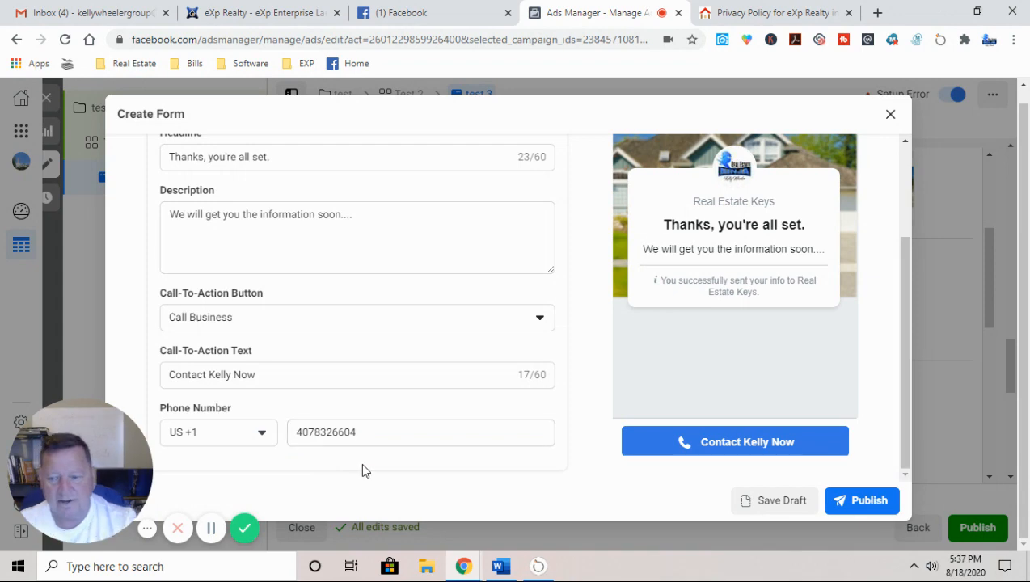
scroll(428, 469, "up", 5)
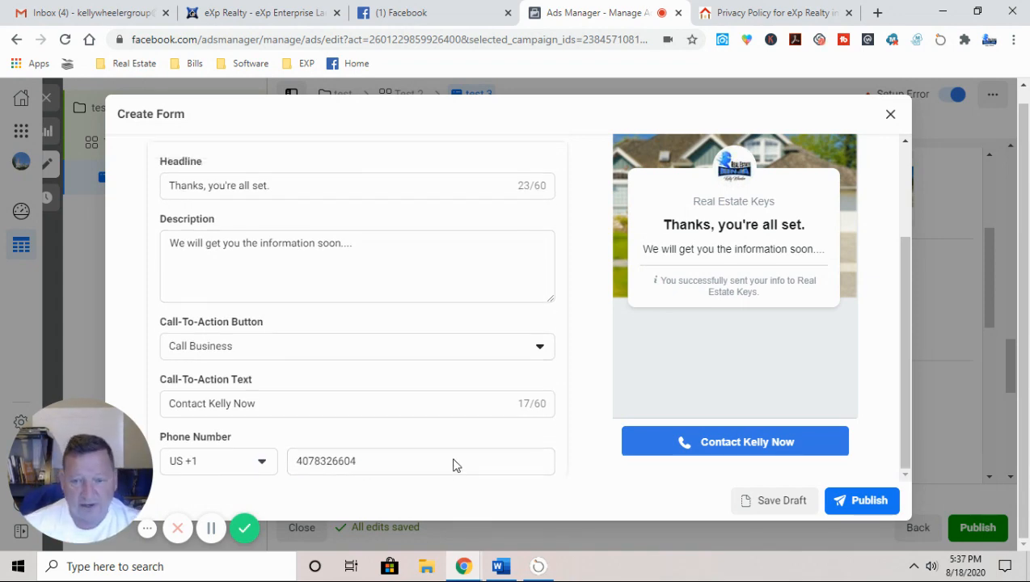
scroll(610, 352, "up", 2)
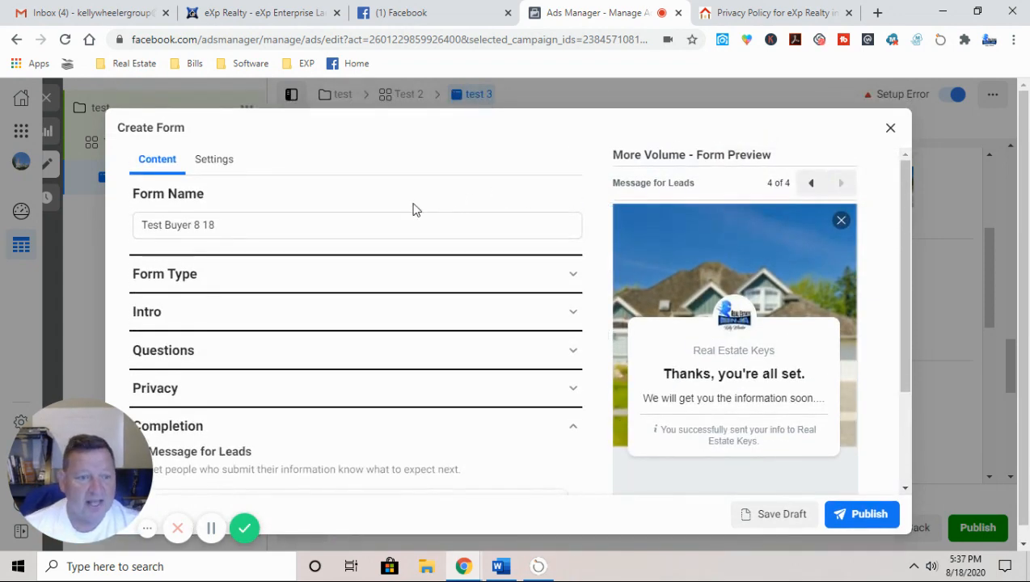
Step: Open the form's Settings tab and review its Language and Sharing options
left_click(219, 160)
scroll(137, 299, "down", 2)
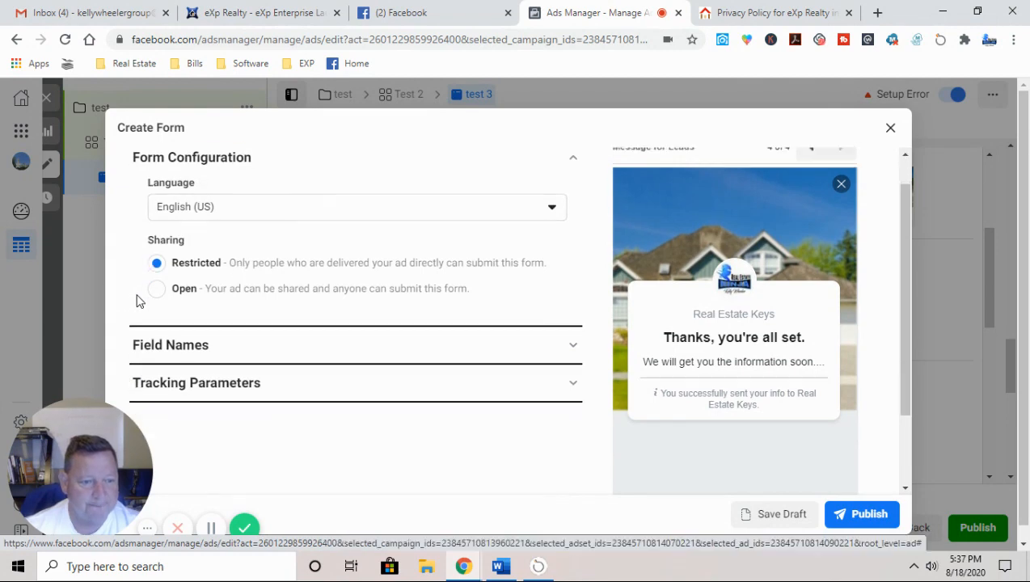
scroll(368, 380, "up", 2)
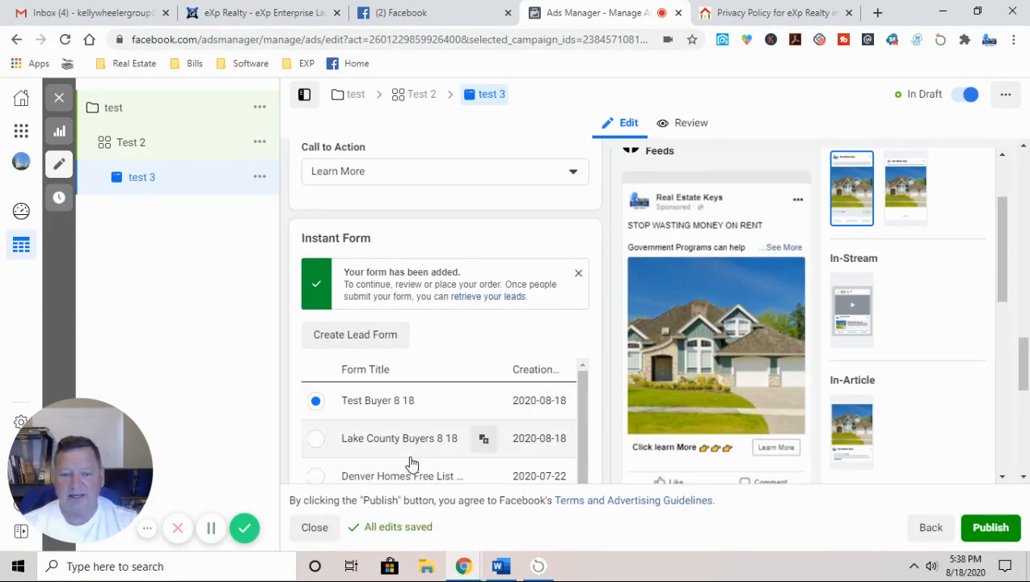
Step: Search Google for 'leadowl' in a new browser tab
left_click(879, 13)
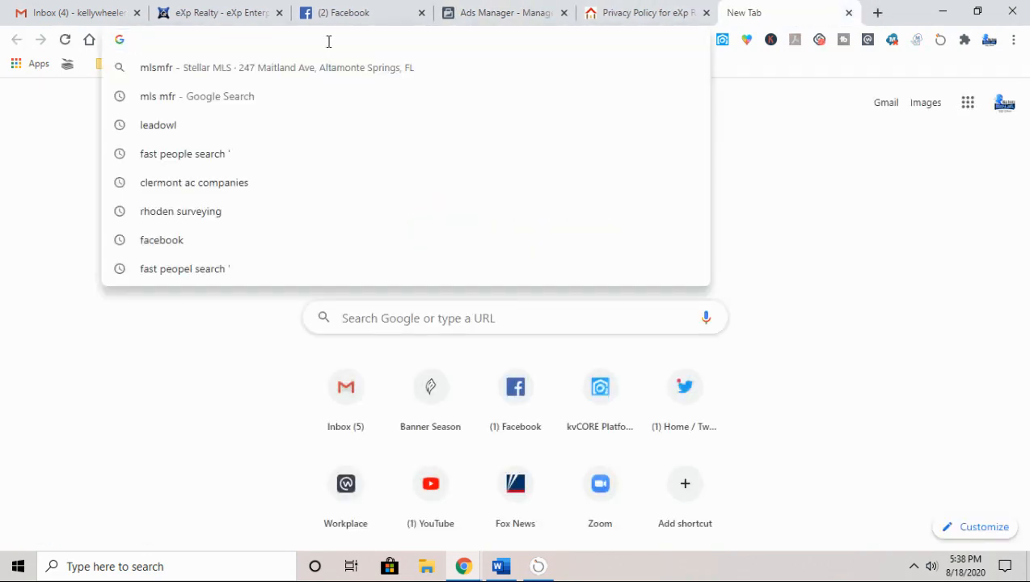
type("leadowl")
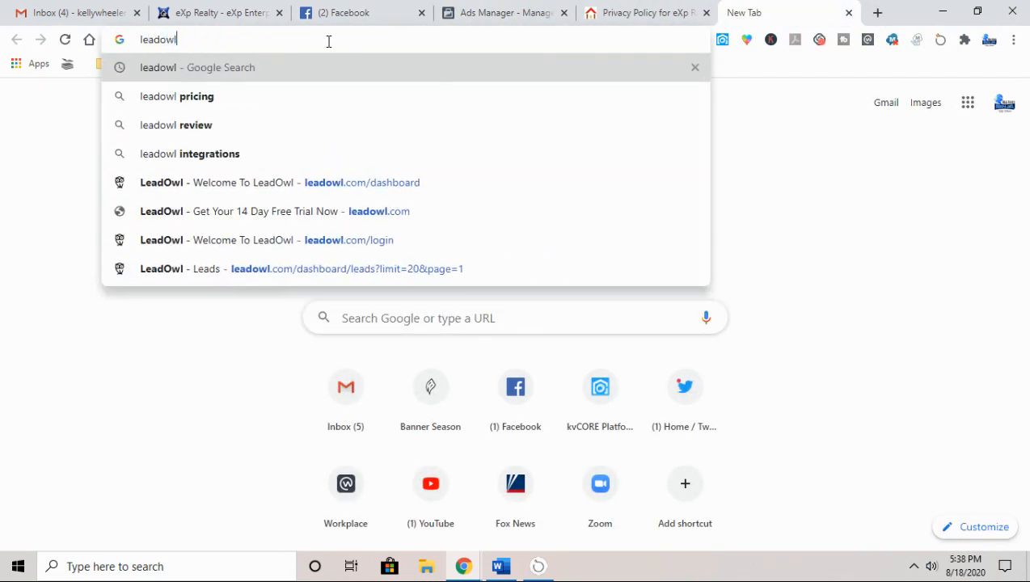
key("Return")
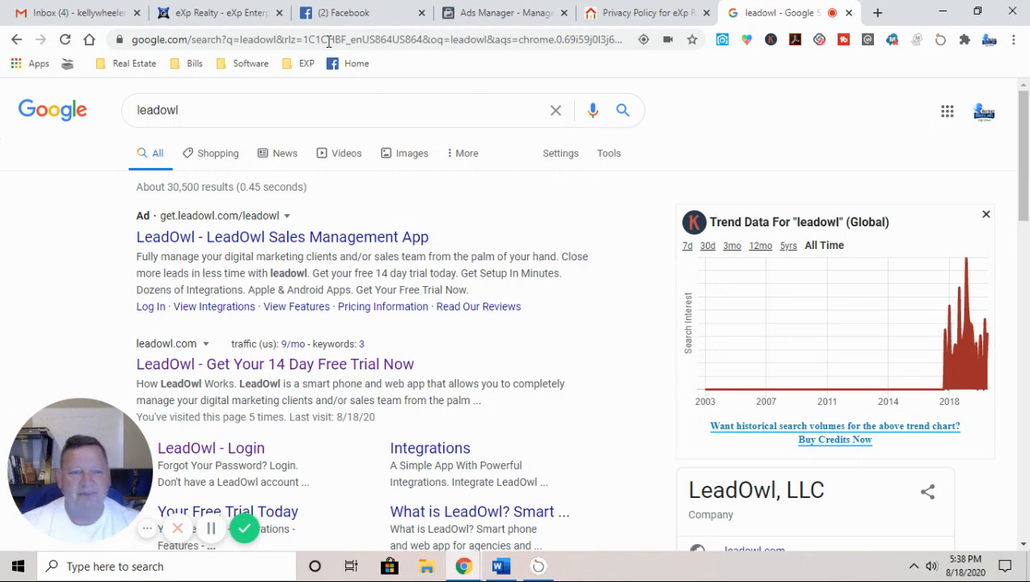
Step: Sign in to LeadOwl and add a new Facebook Lead Ads integration
left_click(299, 364)
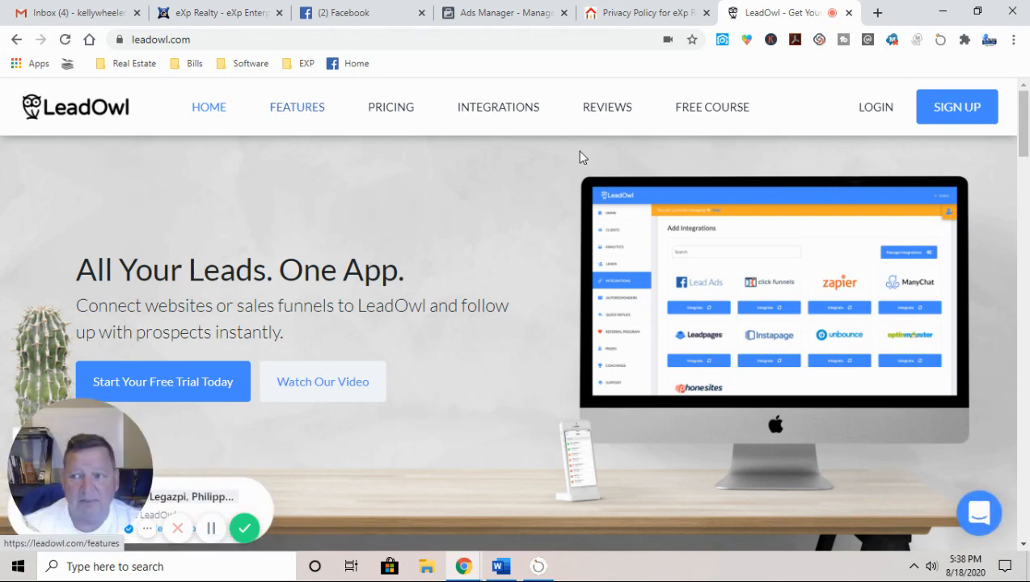
left_click(881, 109)
left_click(213, 390)
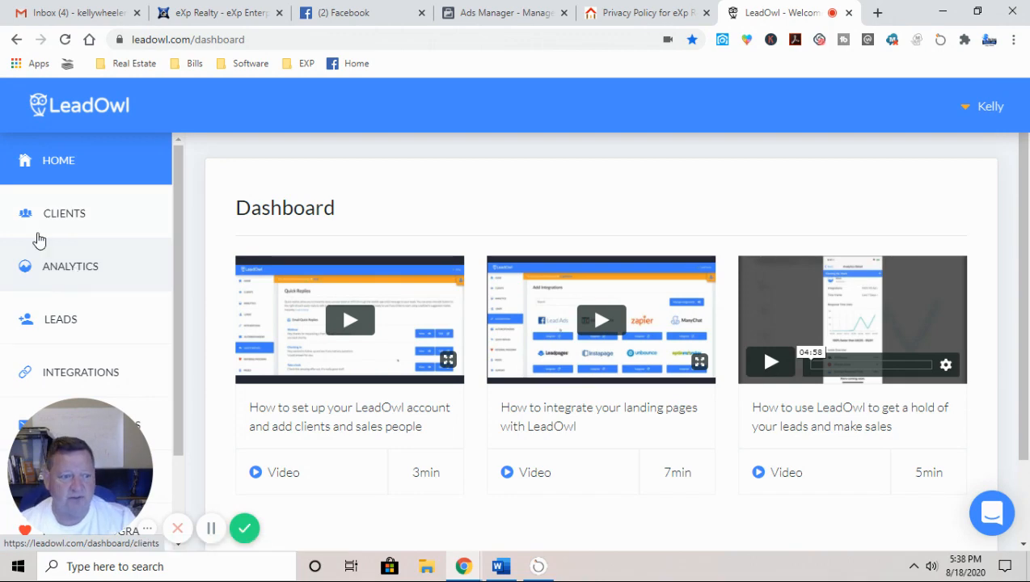
left_click(84, 377)
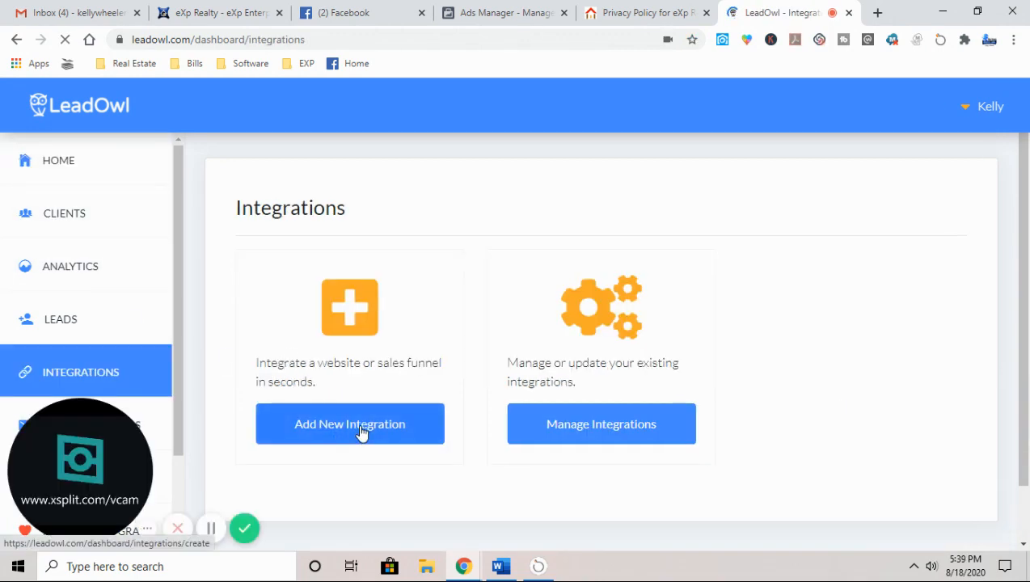
left_click(359, 430)
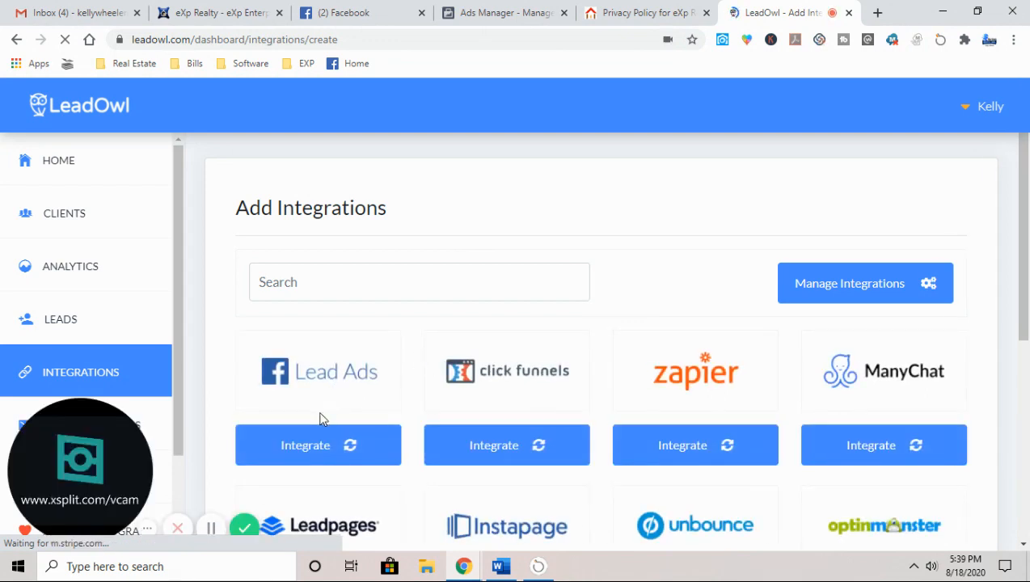
left_click(317, 452)
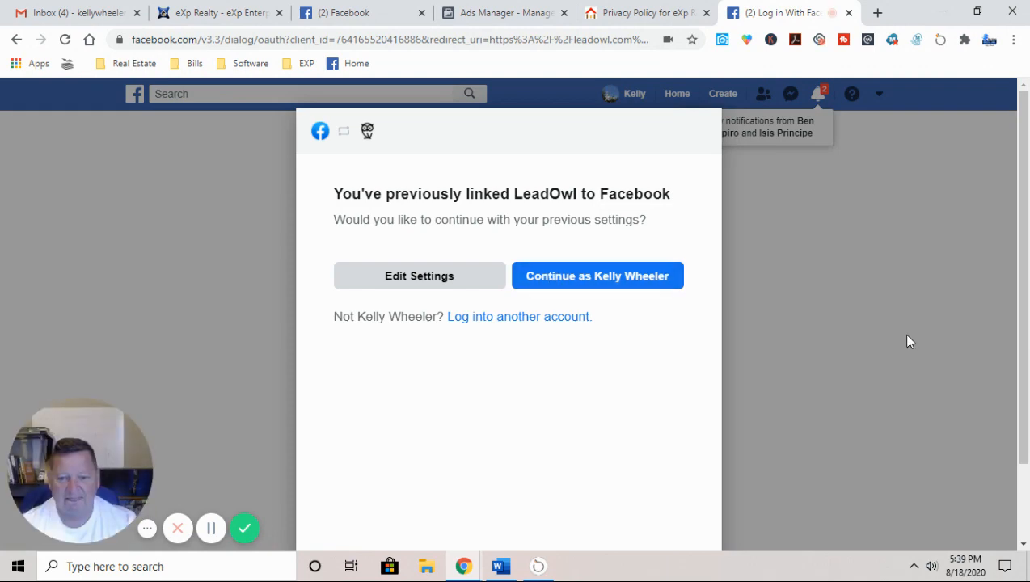
Step: Continue with the linked Facebook account, choose the Real Estate Keys page, and view its lead forms
left_click(632, 285)
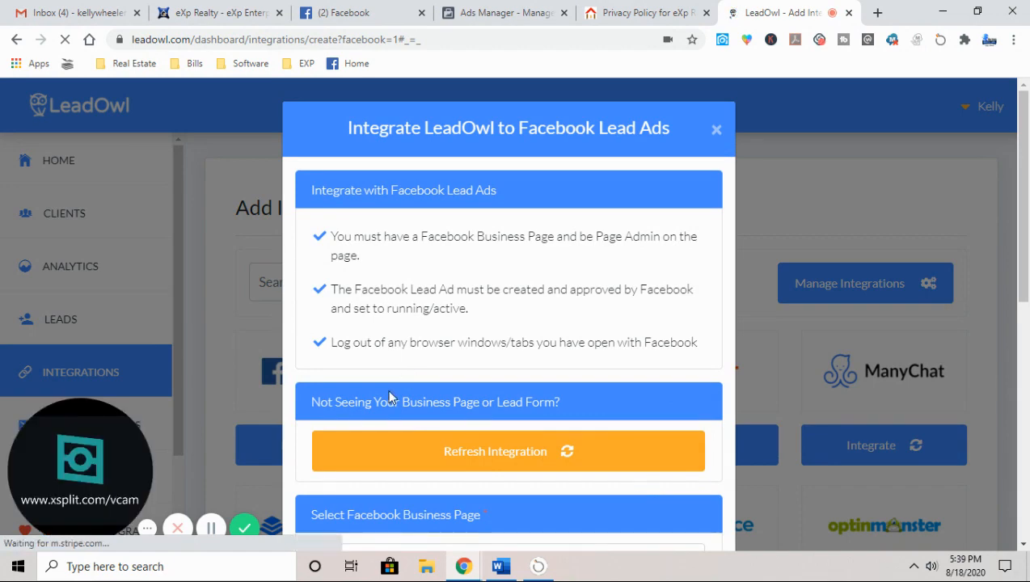
scroll(396, 323, "down", 4)
left_click(384, 255)
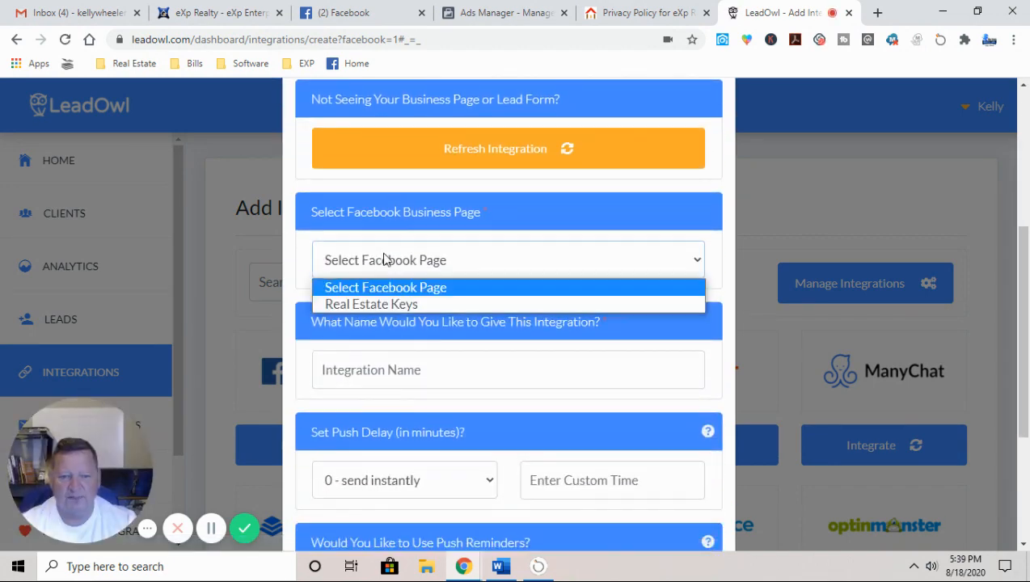
left_click(387, 302)
left_click(434, 374)
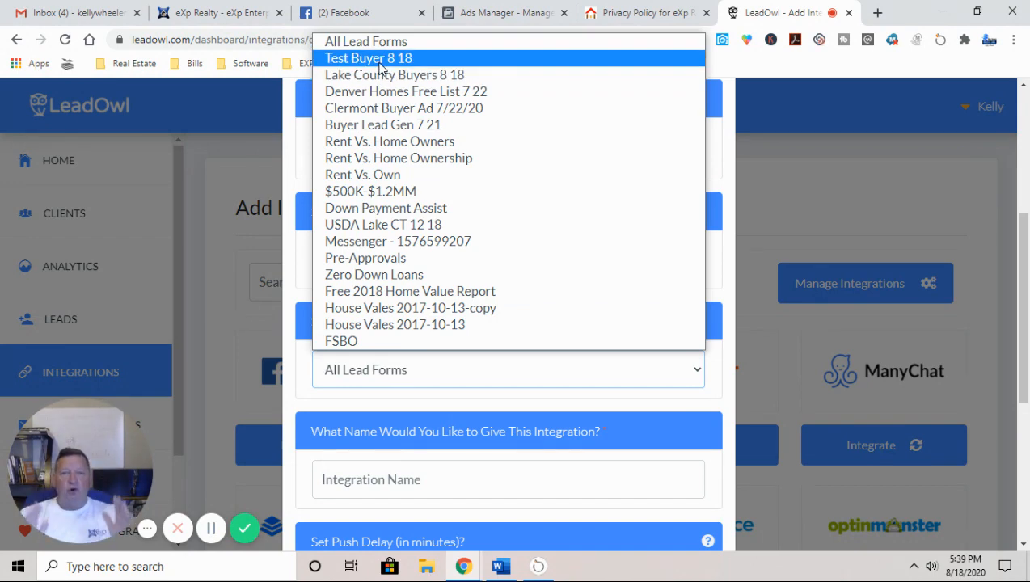
left_click(820, 95)
Step: Close the LeadOwl tab to get back to the test 3 ad editor showing Test Buyer 8 18
left_click(849, 13)
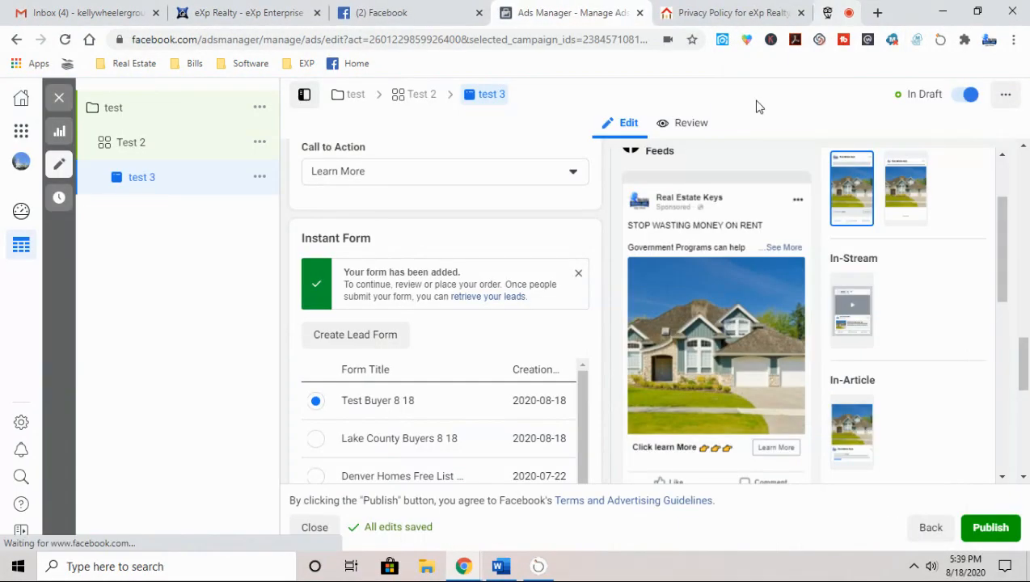